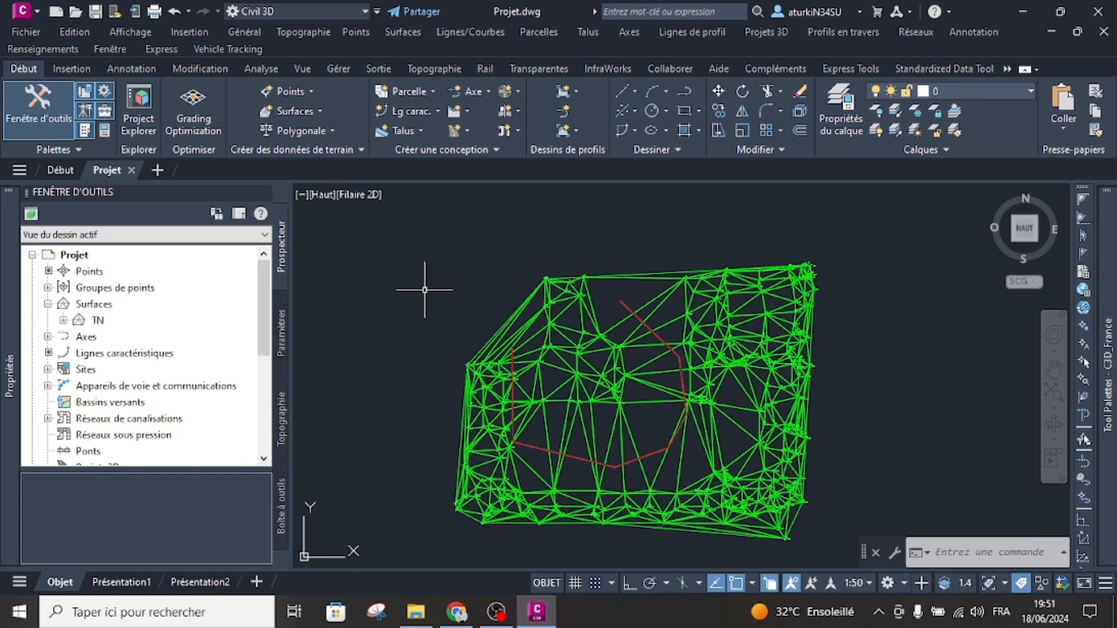
# - Open the grading creation tools
pyautogui.click(401, 132)
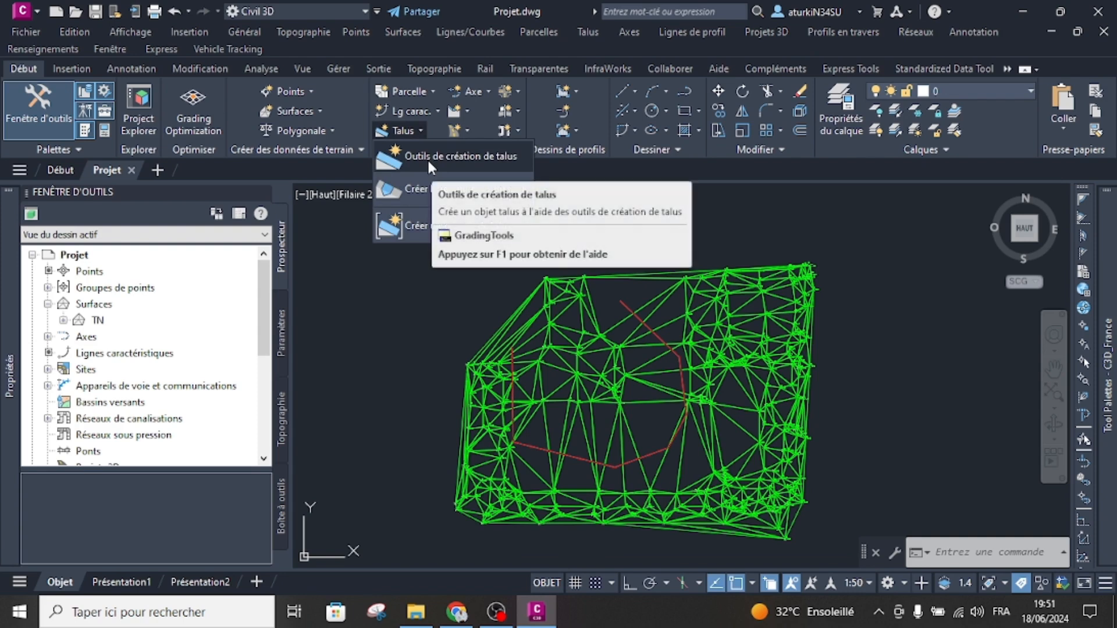
pyautogui.click(490, 156)
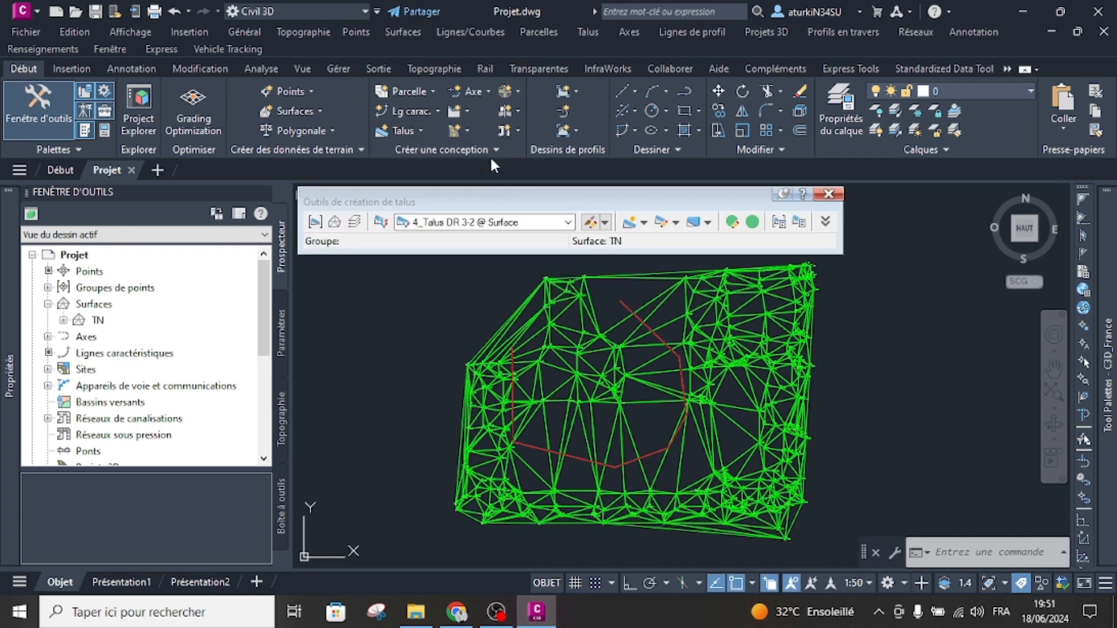
# - Examine the TN surface in 3D in the object viewer, from above and from a tilted front view
pyautogui.click(651, 302)
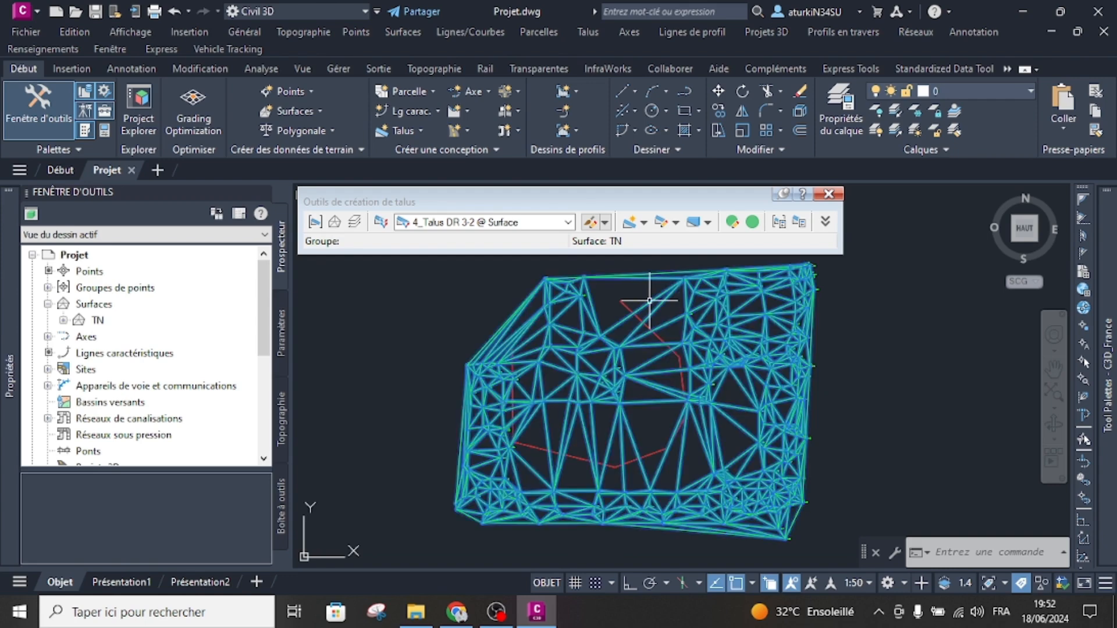
pyautogui.click(227, 111)
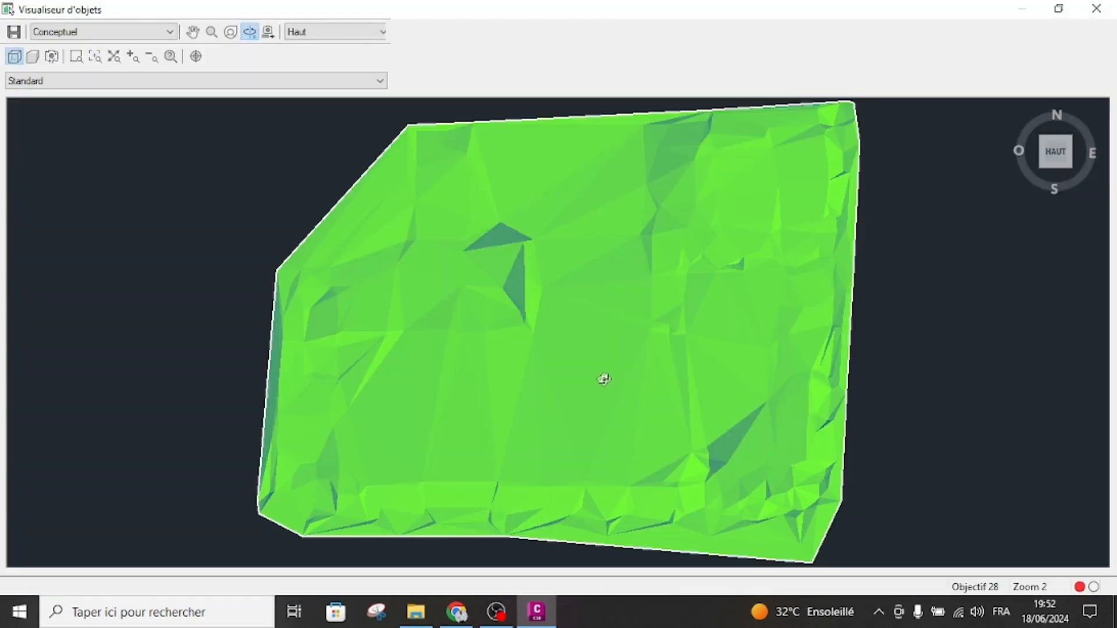
pyautogui.moveTo(601, 379); pyautogui.dragTo(546, 232)
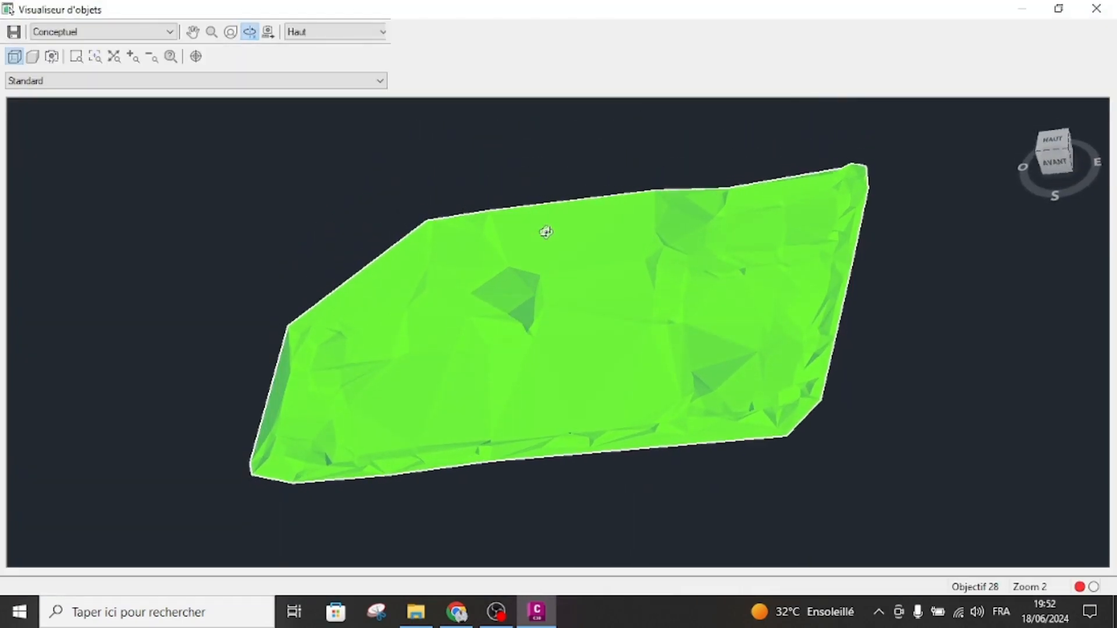
pyautogui.click(1096, 9)
pyautogui.press('Escape')
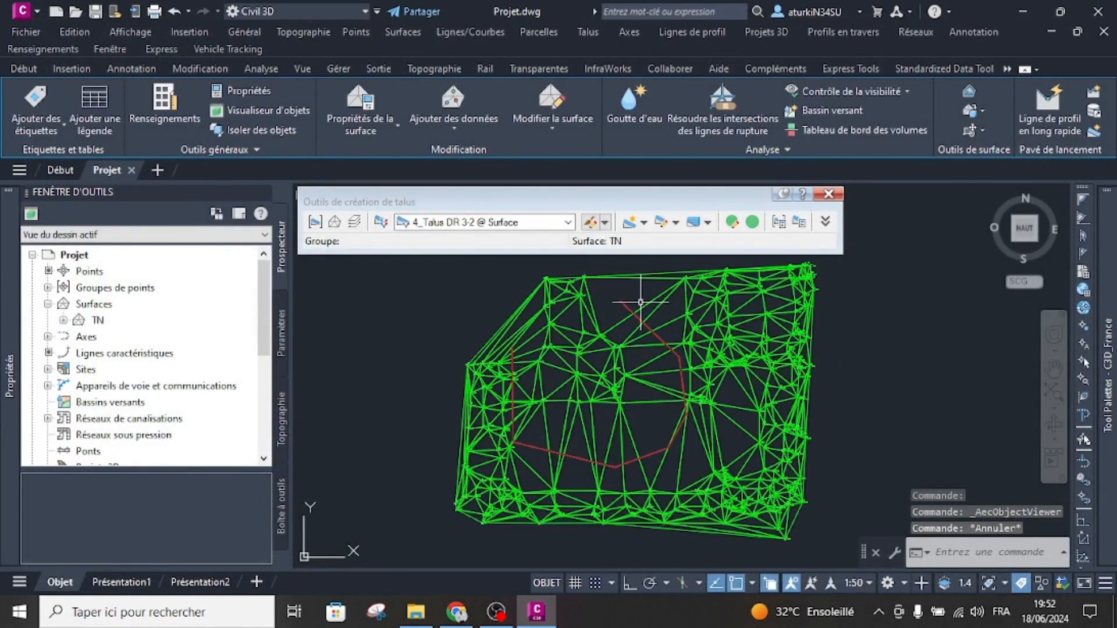
# - Review the elevations along the red feature line in the elevation editor
pyautogui.scroll(4, 630, 305)
pyautogui.click(618, 309)
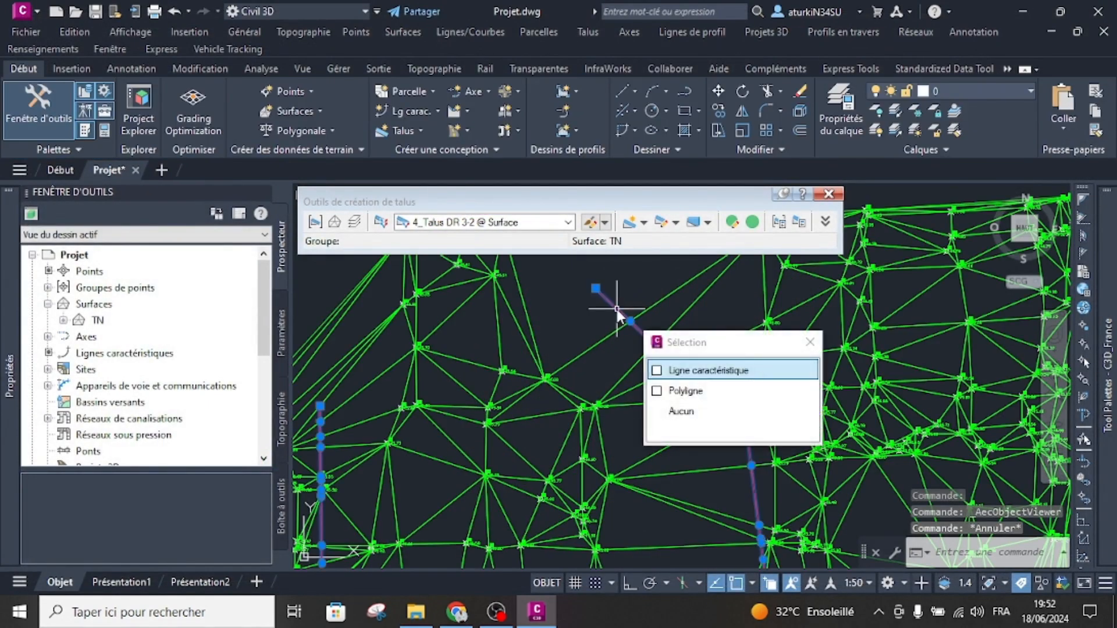
pyautogui.scroll(-5, 603, 320)
pyautogui.scroll(-2, 607, 320)
pyautogui.scroll(2, 592, 334)
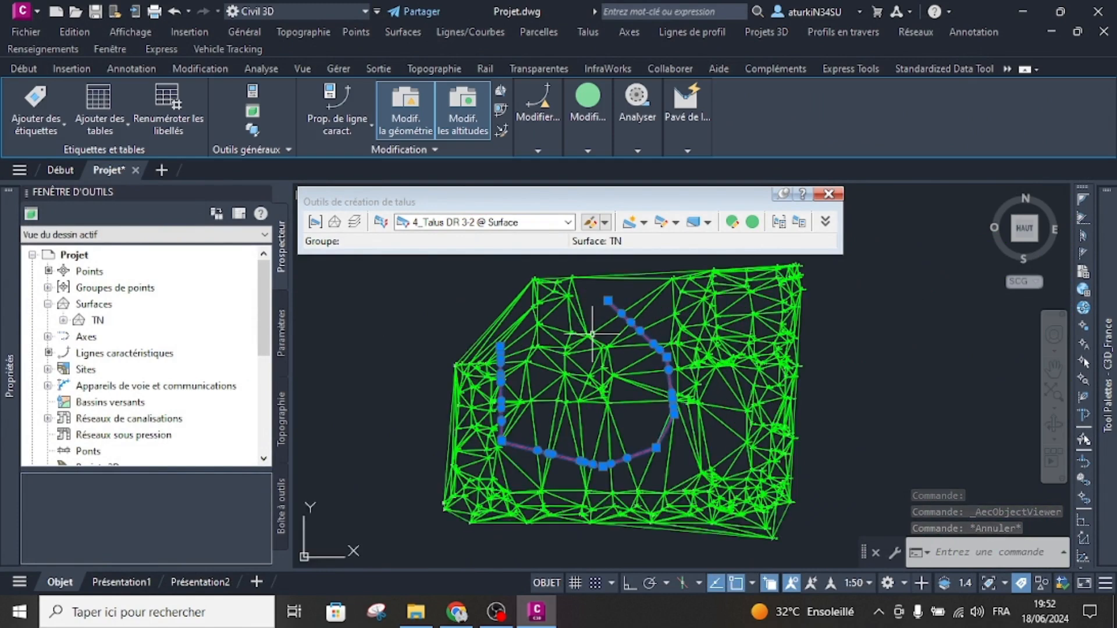
pyautogui.click(588, 116)
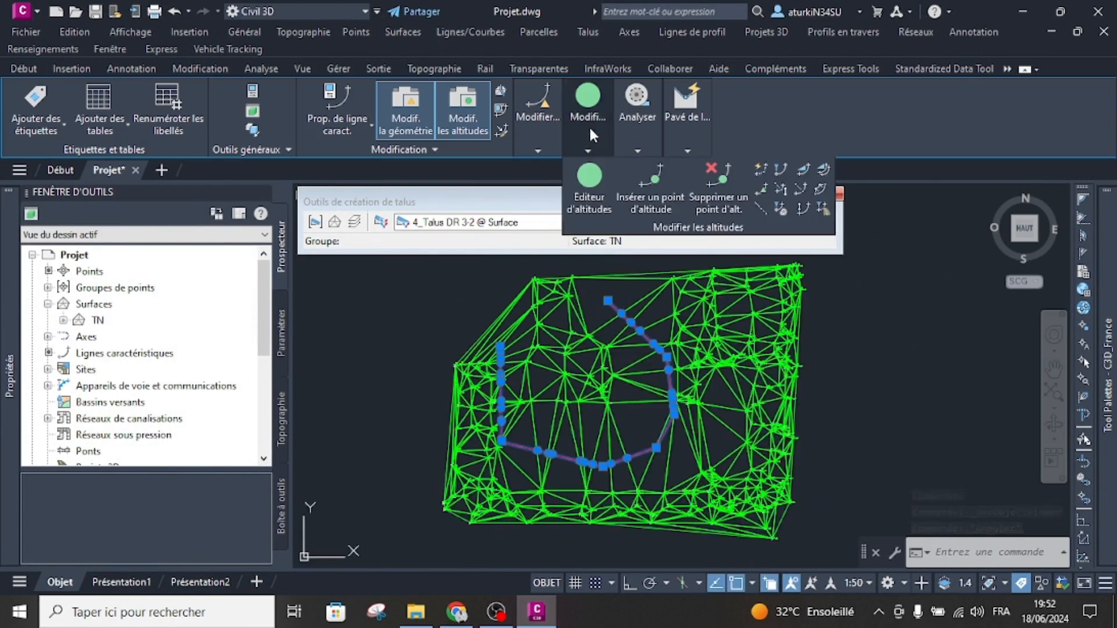
pyautogui.click(588, 172)
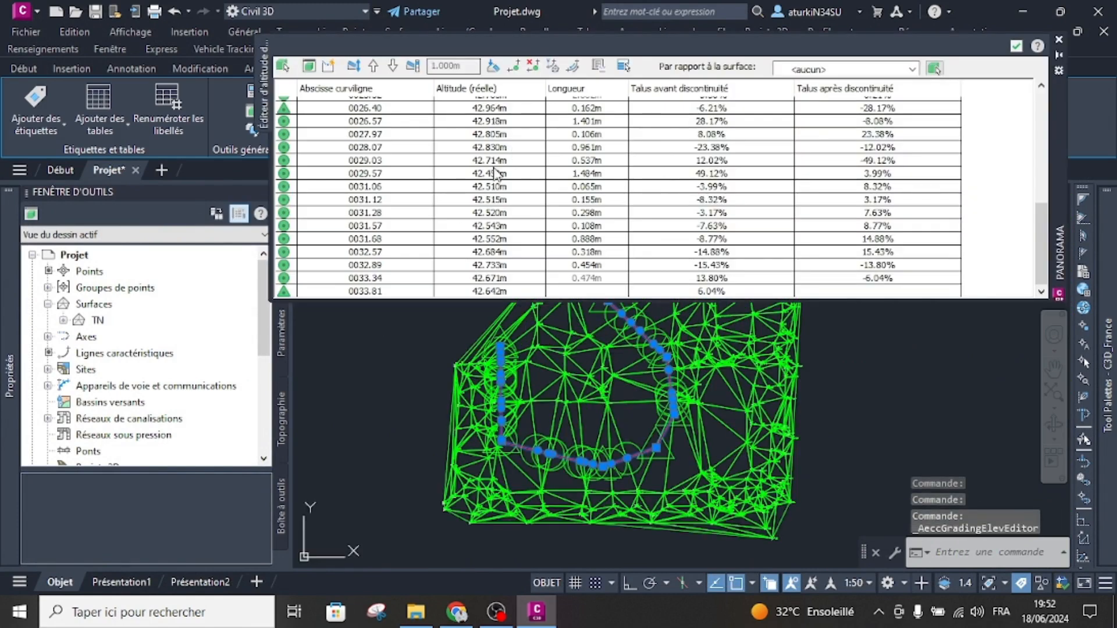
pyautogui.scroll(3, 478, 189)
pyautogui.scroll(5, 478, 189)
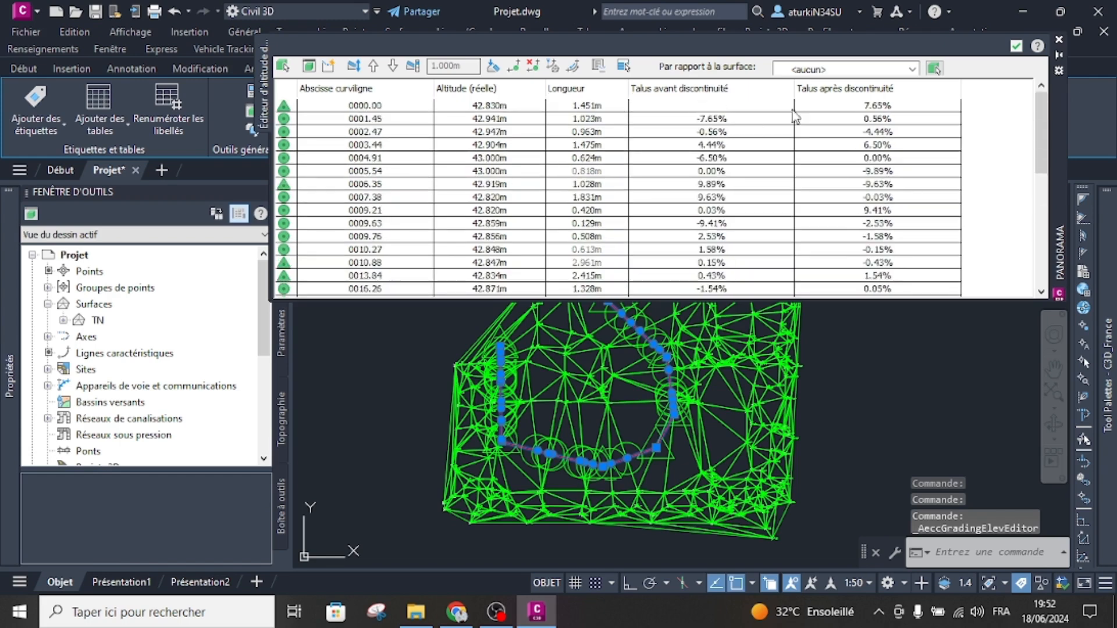
pyautogui.click(1016, 46)
pyautogui.press('Escape')
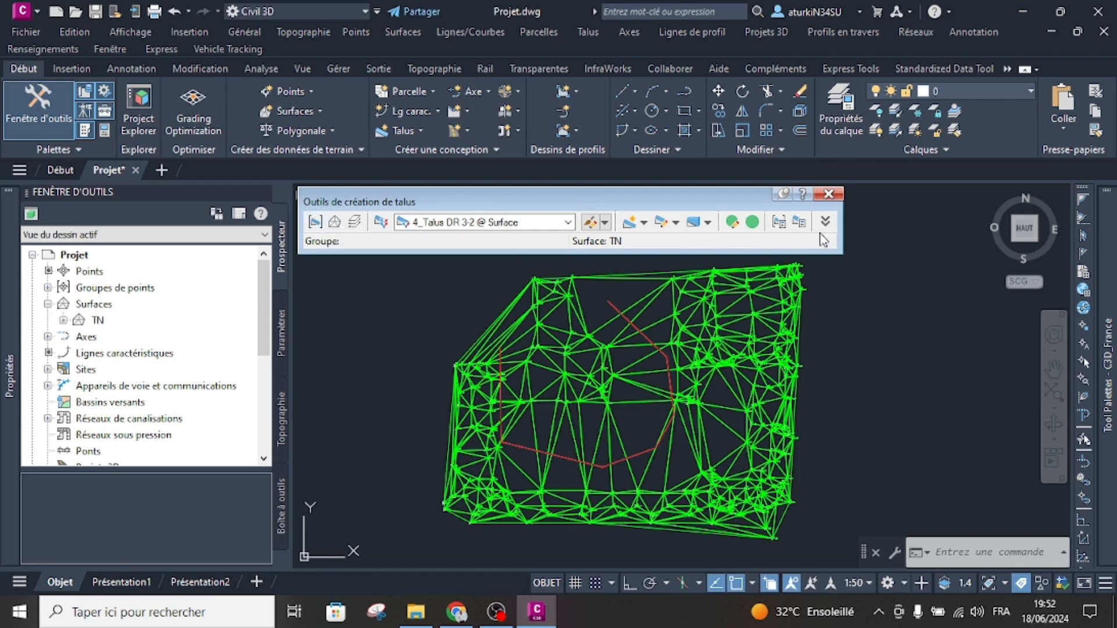
# - Define a grading group named Talus with automatic surface creation, the Triangle Rouge surface style and a tessellation spacing of 2 m
pyautogui.click(315, 222)
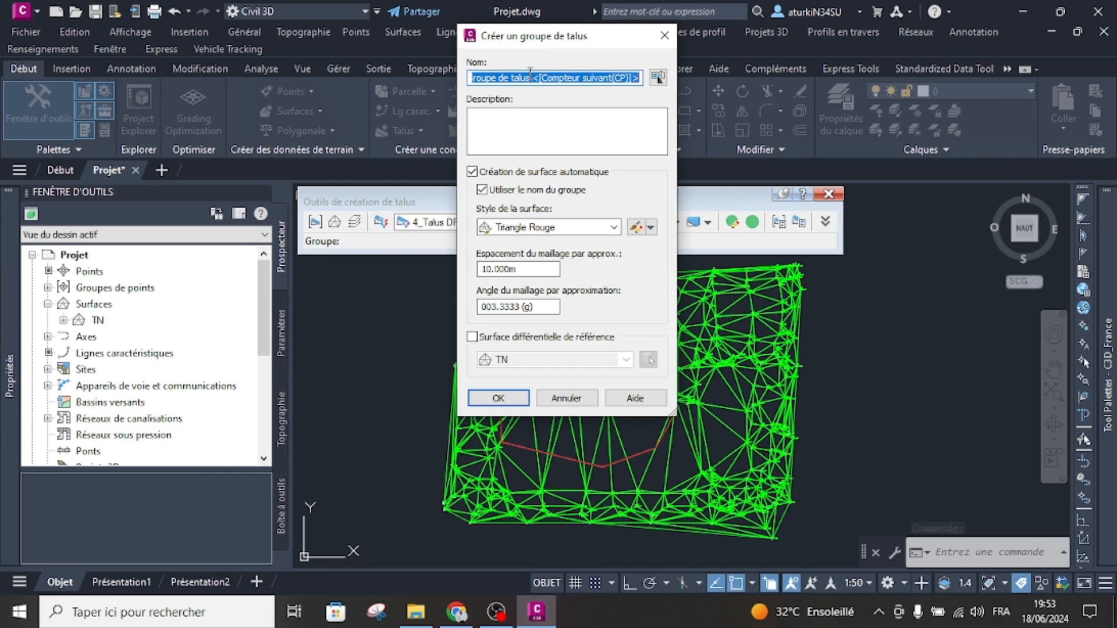
pyautogui.write('Talus')
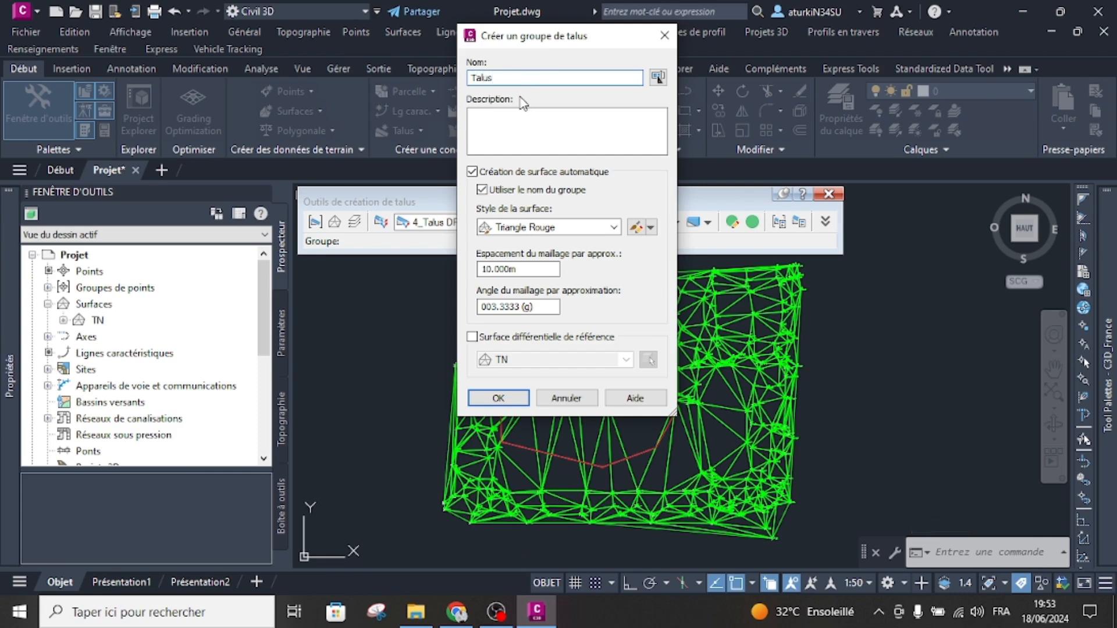
pyautogui.click(507, 171)
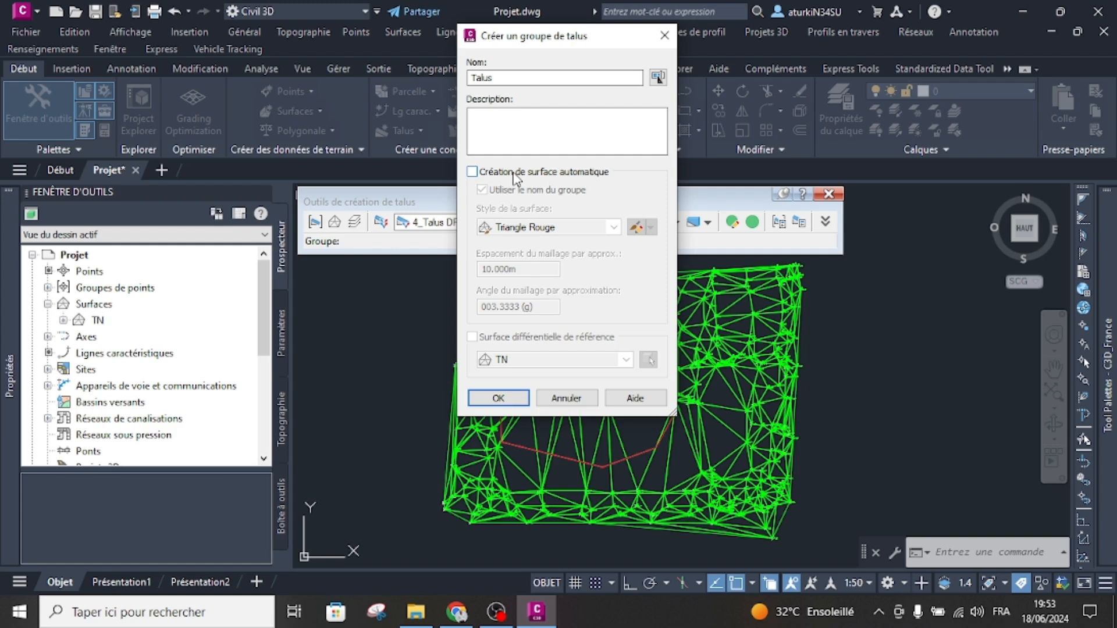
pyautogui.click(514, 174)
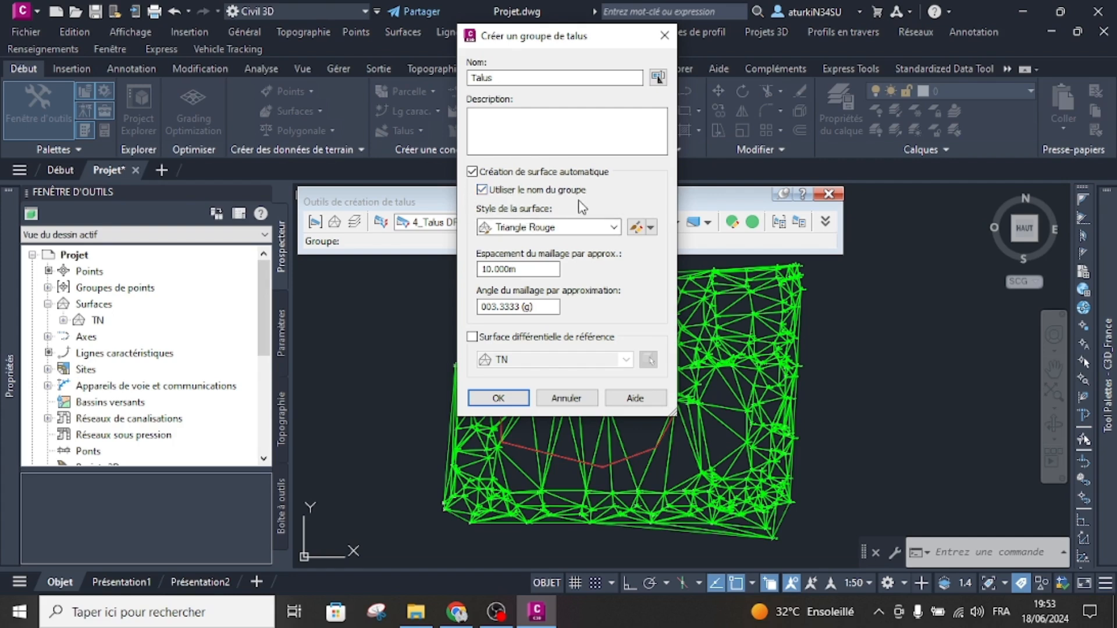
pyautogui.click(512, 233)
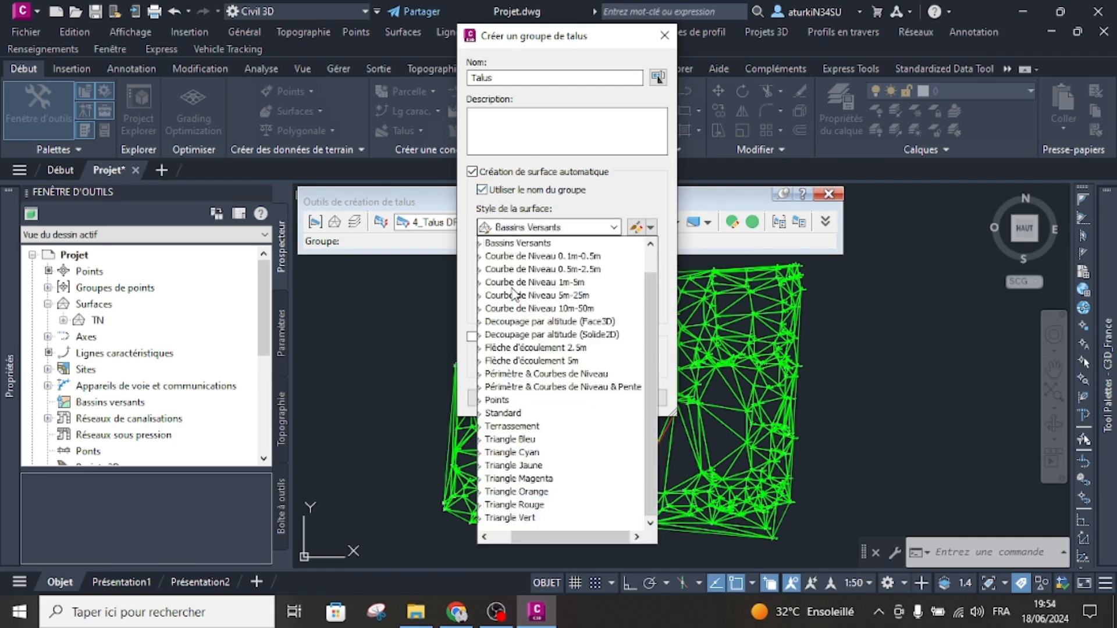
pyautogui.click(560, 211)
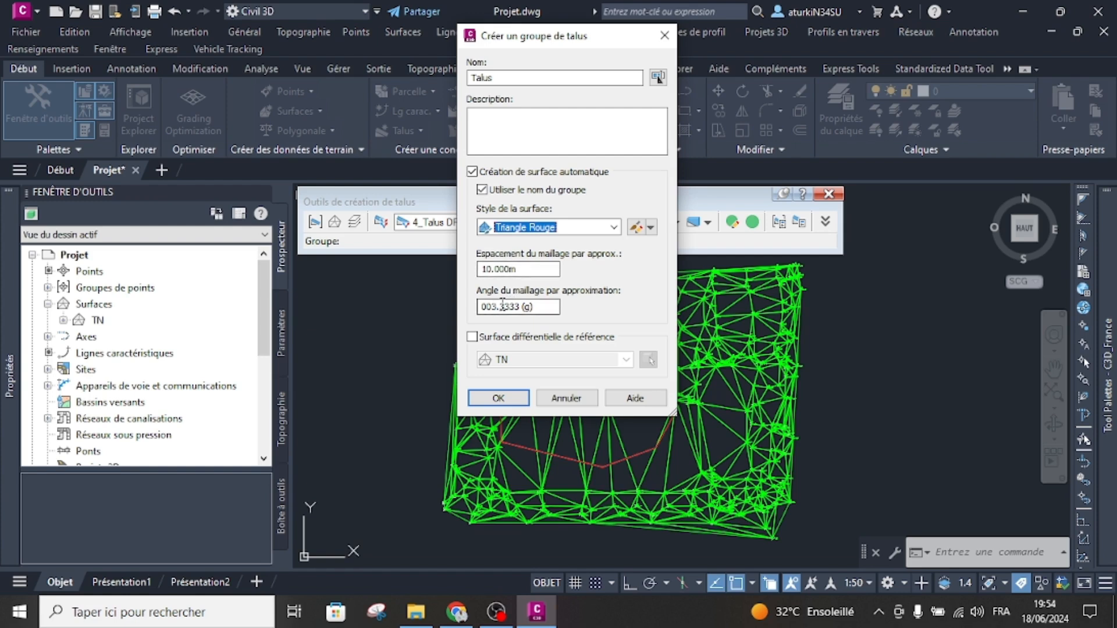
pyautogui.doubleClick(500, 269)
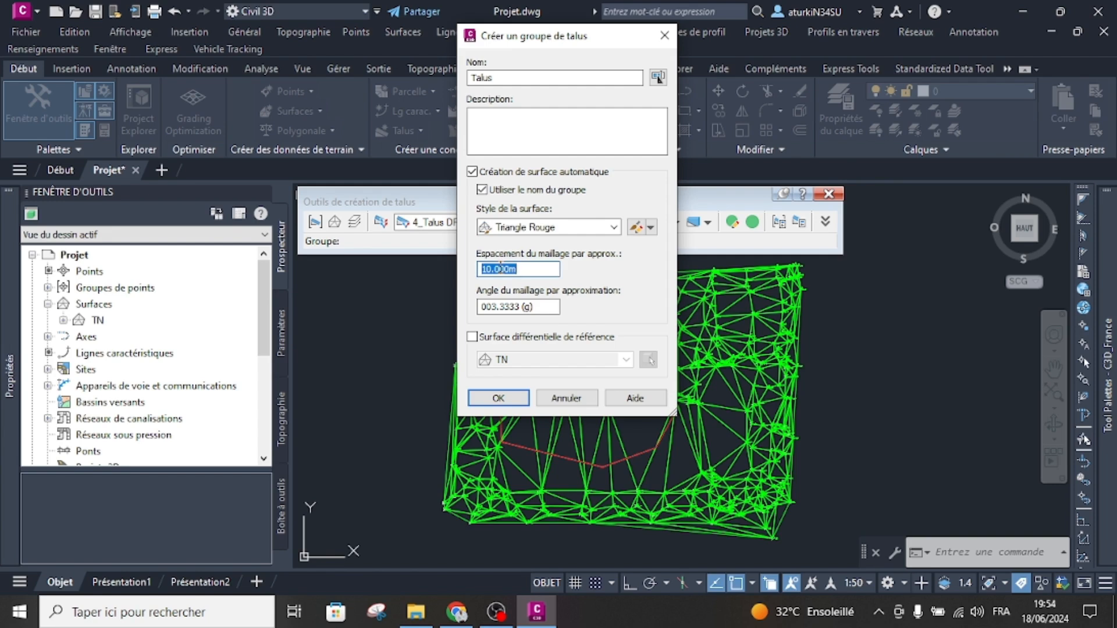
pyautogui.write('2')
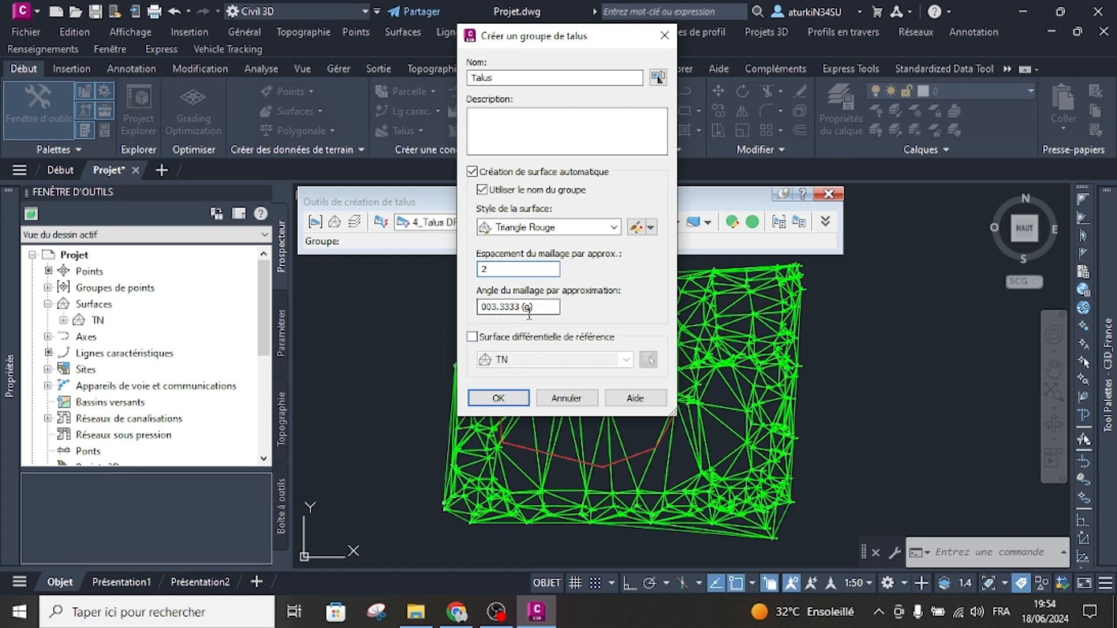
# - Use TN as the volume base surface and create the grading group together with its triangulated surface
pyautogui.click(505, 339)
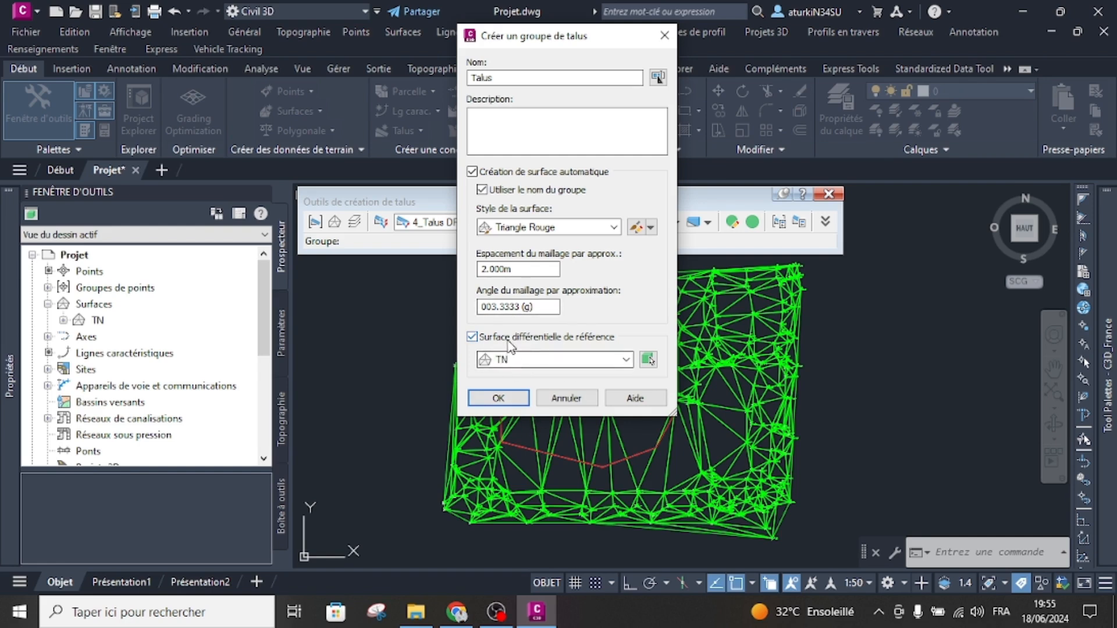
pyautogui.click(516, 362)
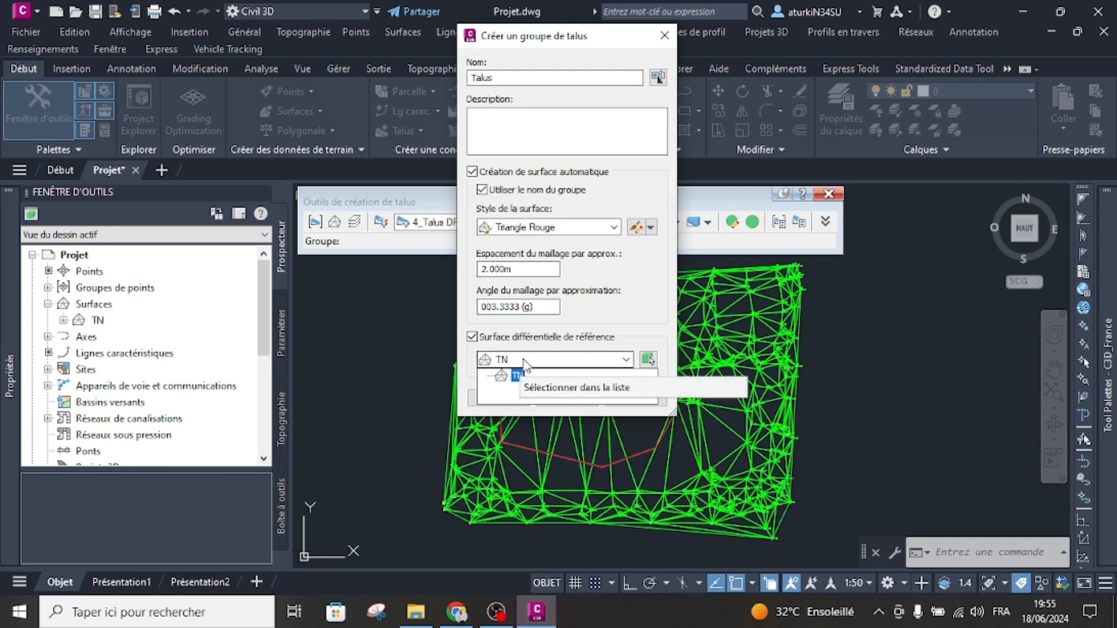
pyautogui.click(517, 375)
pyautogui.click(501, 397)
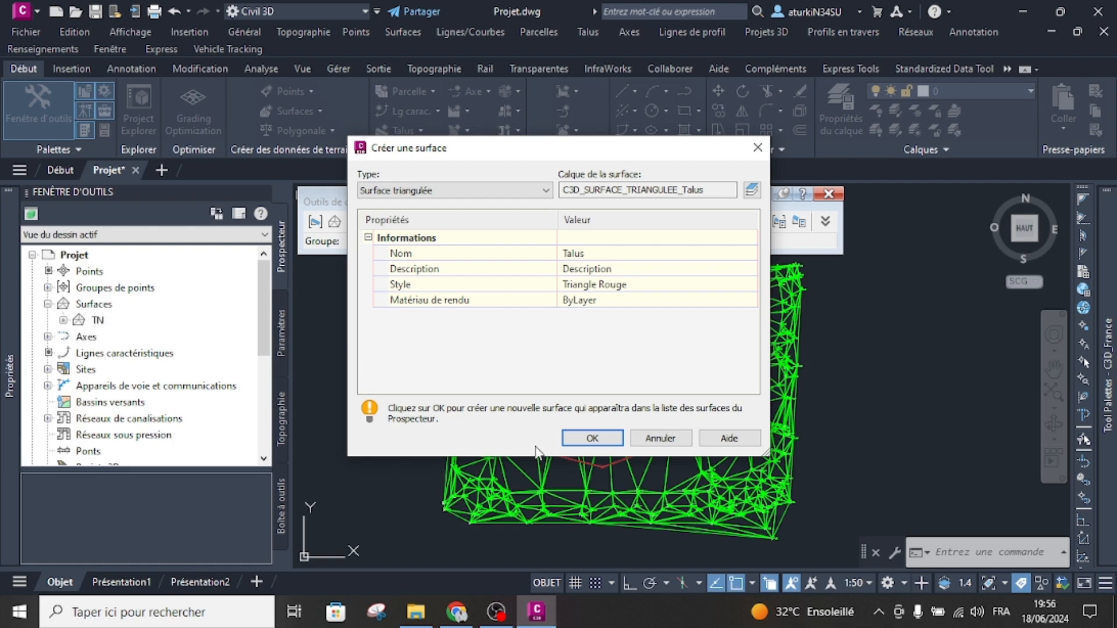
pyautogui.click(591, 438)
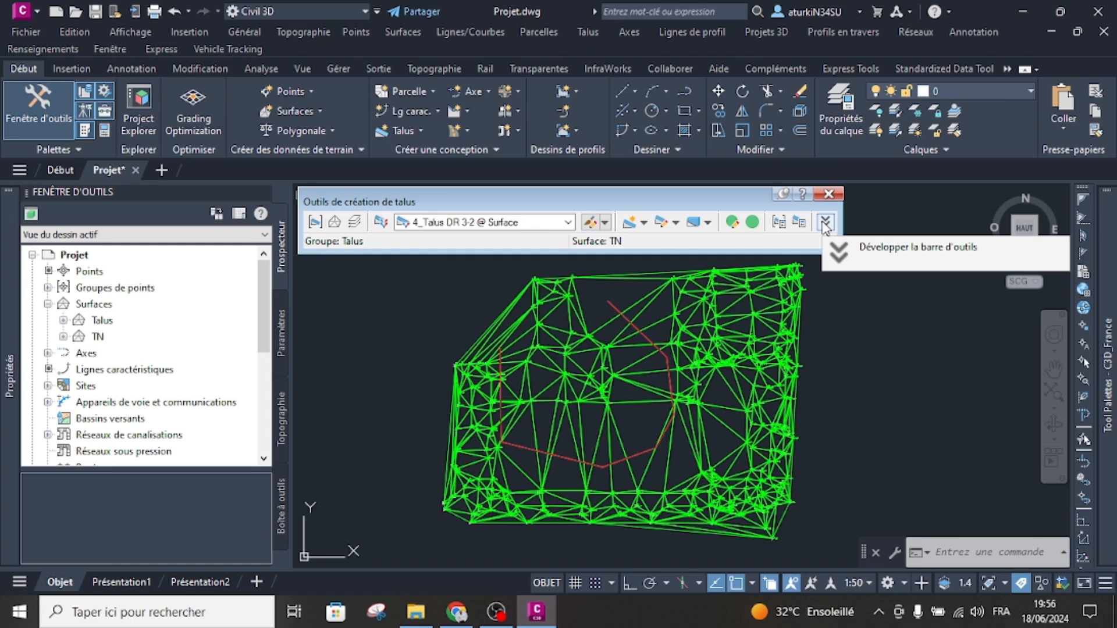
# - Review the available grading criteria and the method, cut and fill slope and conflict settings of 4_Talus DR 3-2 @ Surface
pyautogui.click(826, 222)
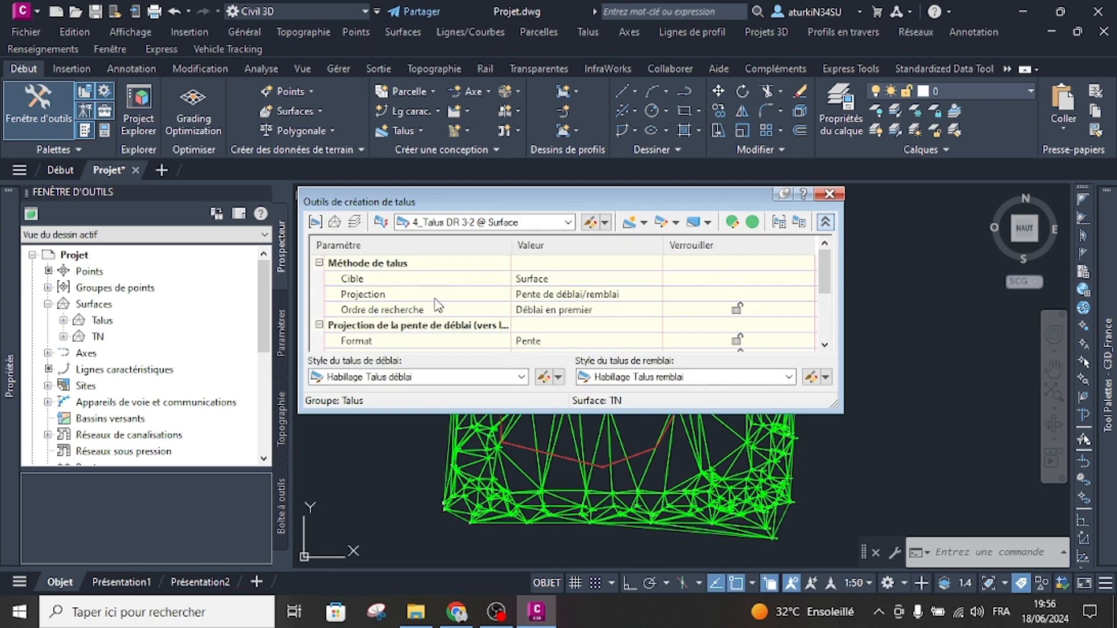
pyautogui.click(465, 226)
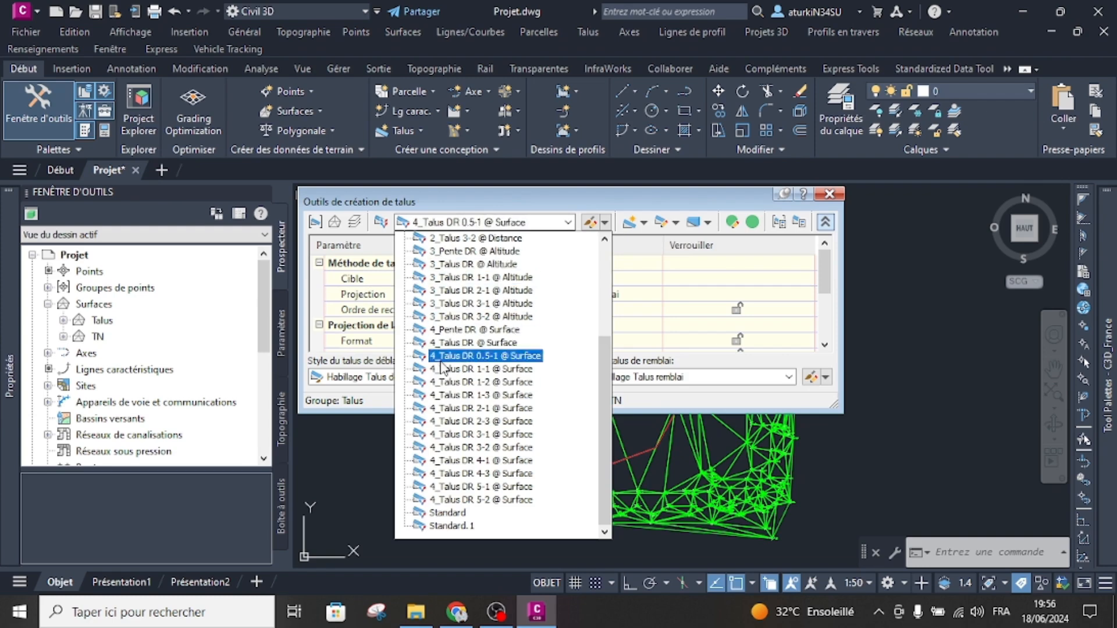
pyautogui.click(457, 225)
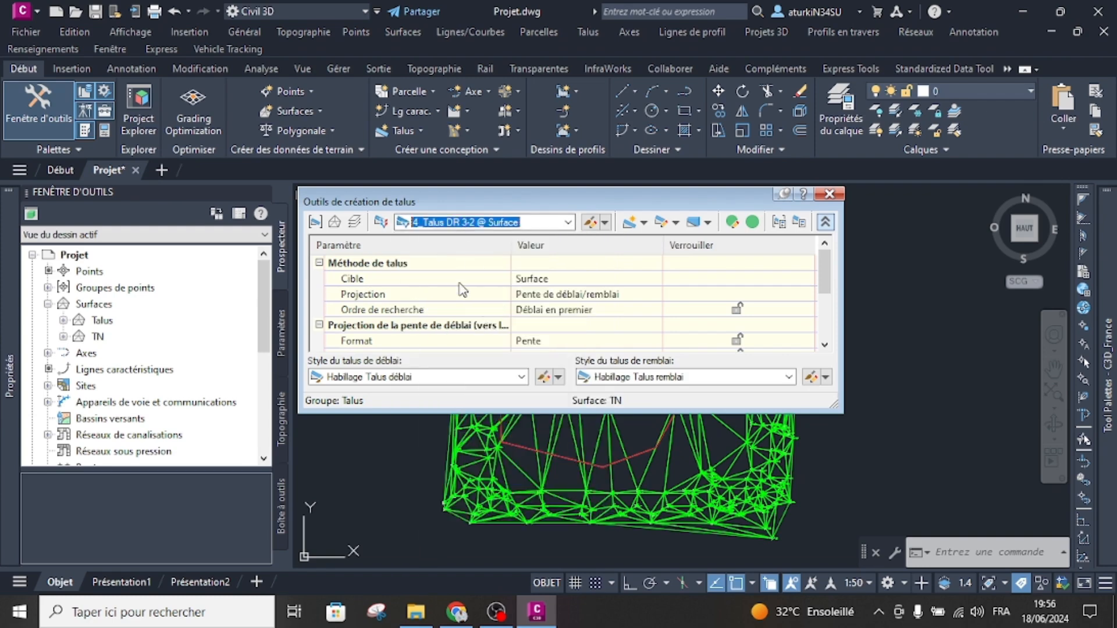
pyautogui.scroll(-2, 420, 303)
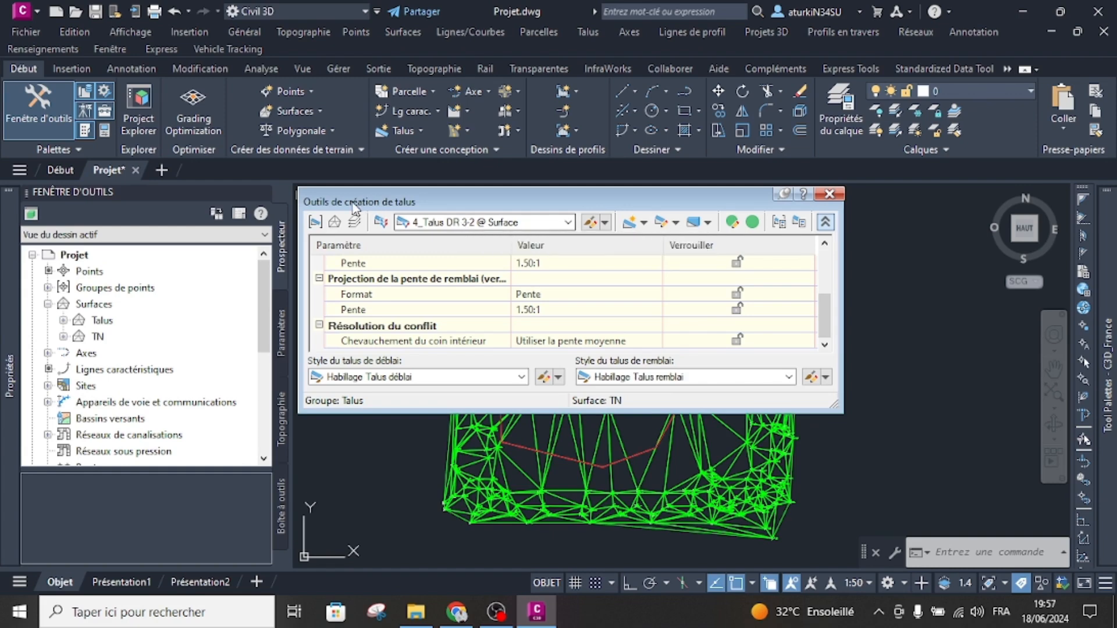
pyautogui.click(825, 222)
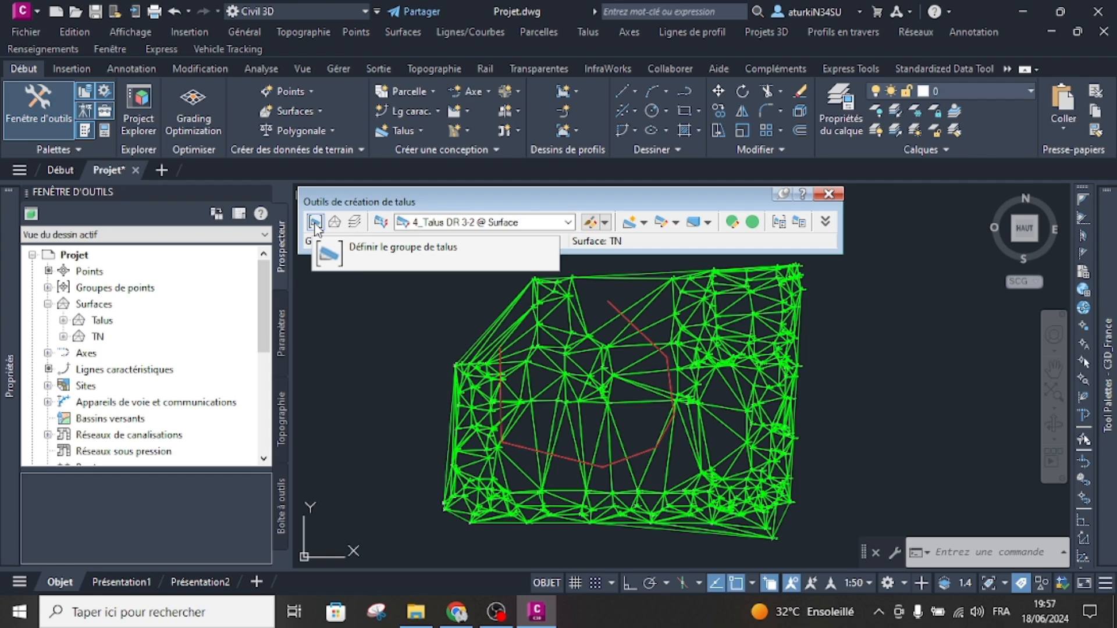
# - Set TN as the grading target surface and C3D_PROJET_SURFACIQUE as the grading layer
pyautogui.click(338, 227)
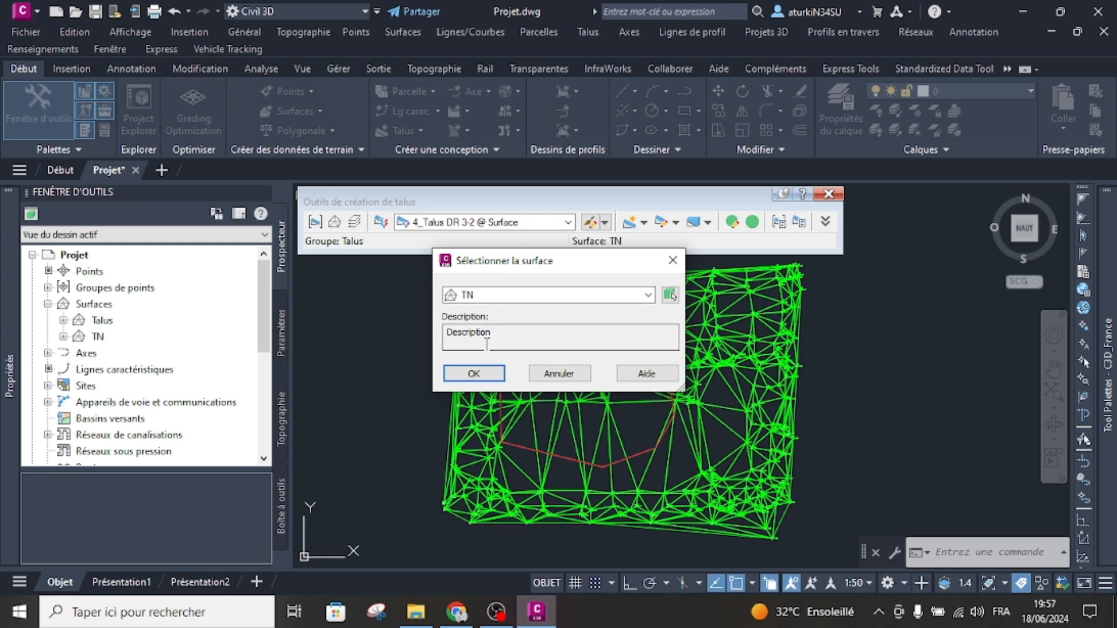
pyautogui.click(474, 372)
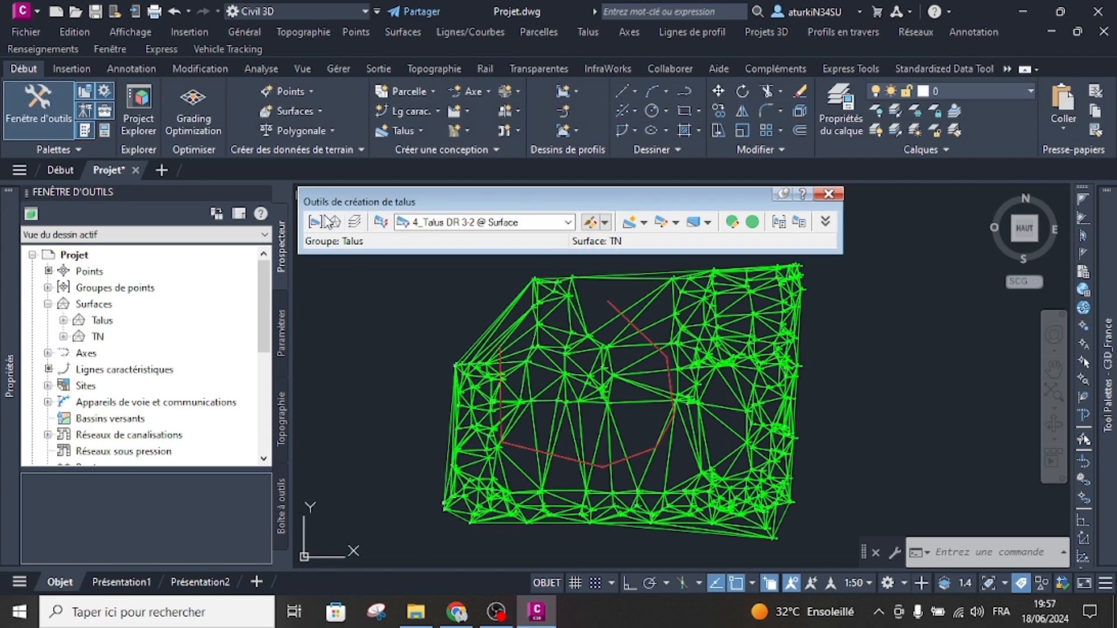
pyautogui.click(355, 221)
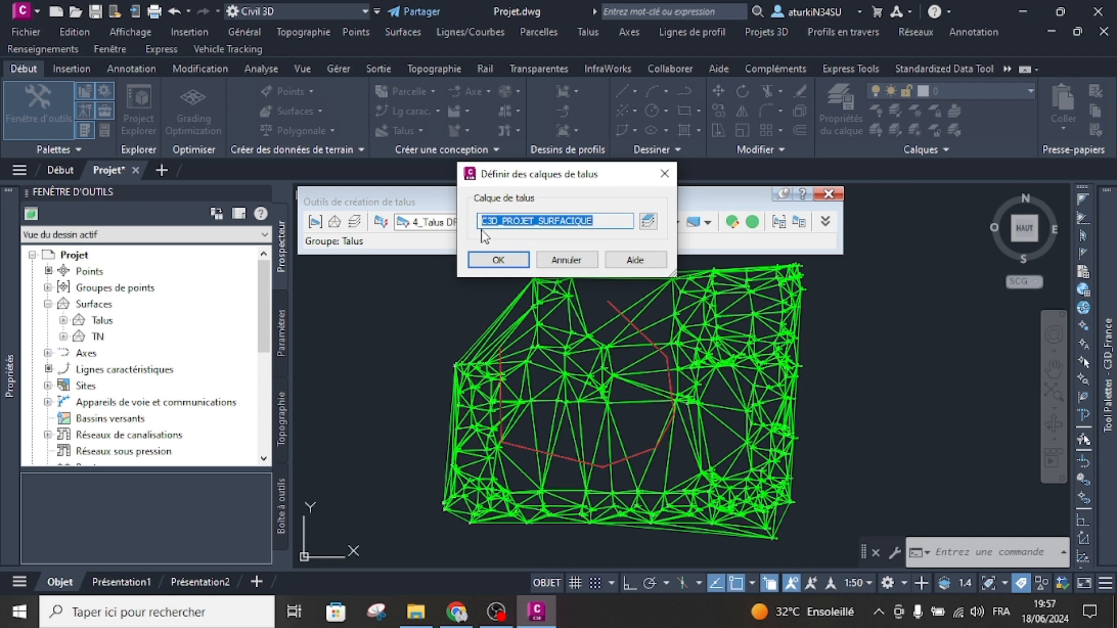
pyautogui.click(497, 260)
# - Select Jeu de base as the grading criteria set
pyautogui.click(381, 222)
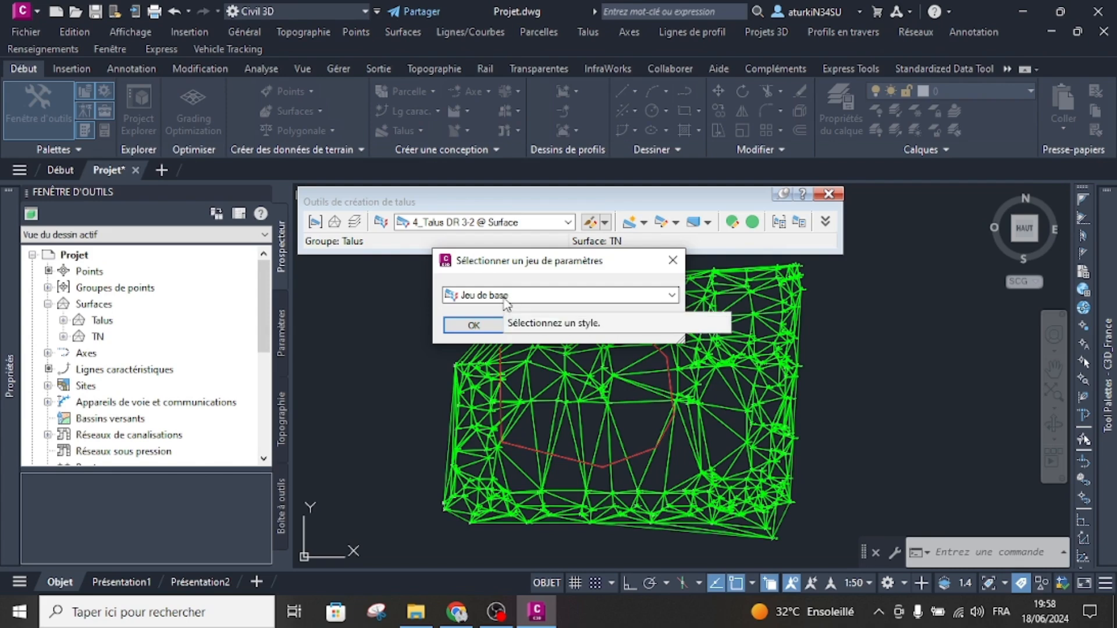
pyautogui.click(504, 298)
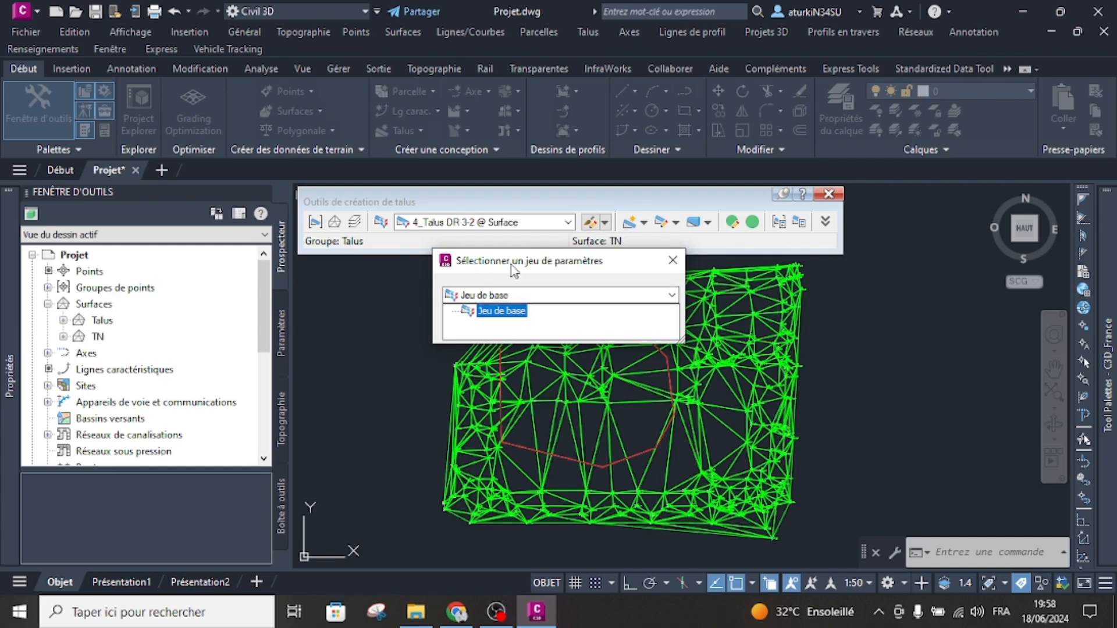
pyautogui.click(501, 311)
pyautogui.click(473, 324)
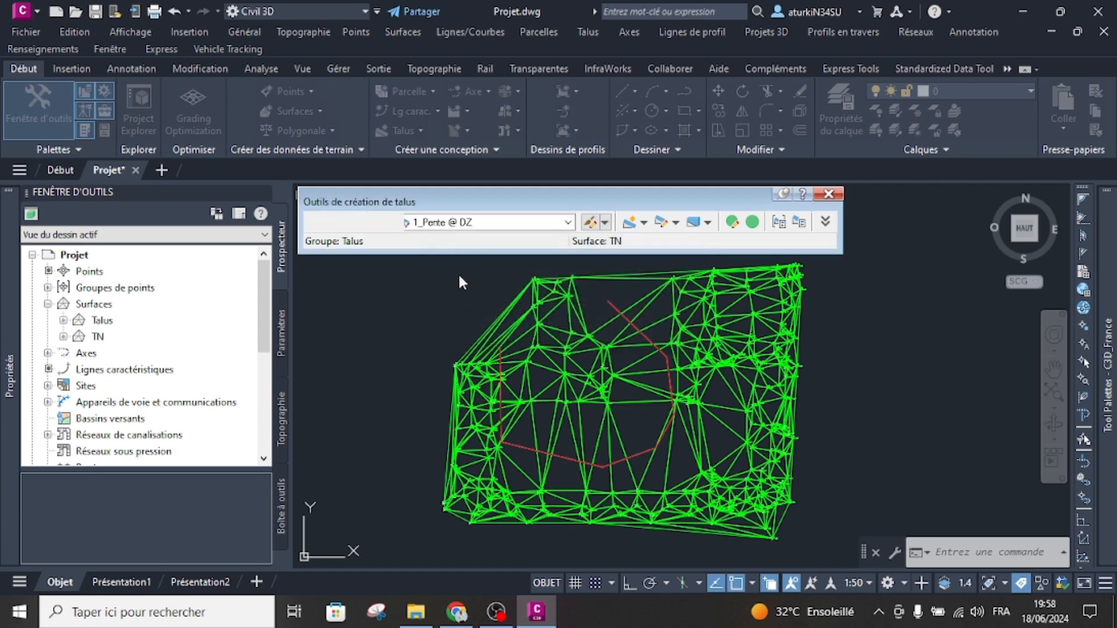
# - Browse the available grading criteria and choose 4_Talus DR @ Surface as the current criterion
pyautogui.click(430, 223)
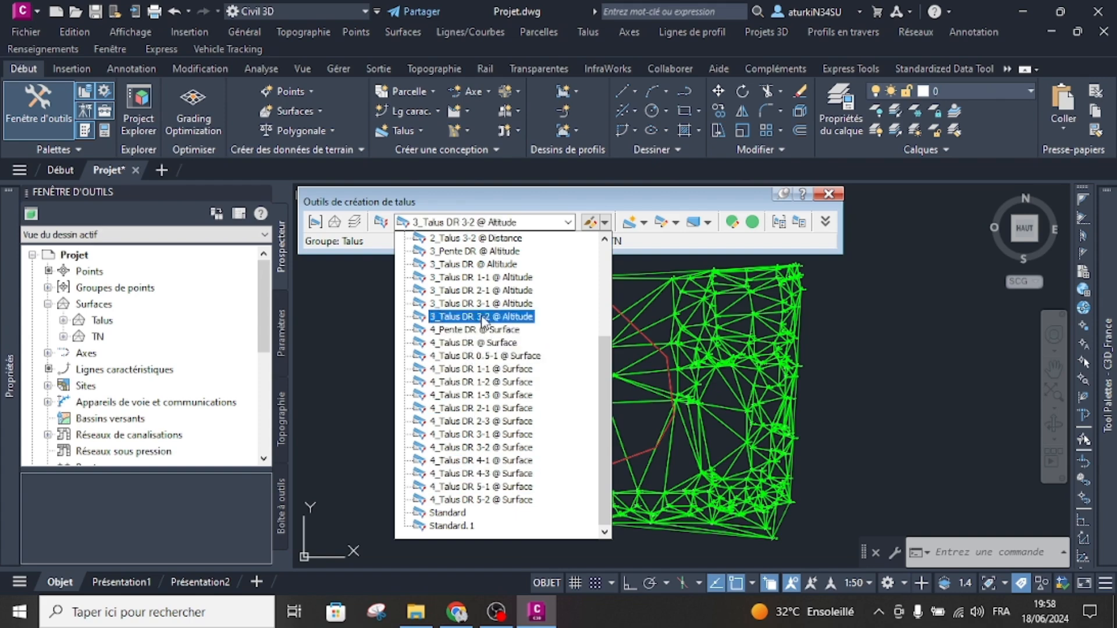
pyautogui.scroll(1, 470, 309)
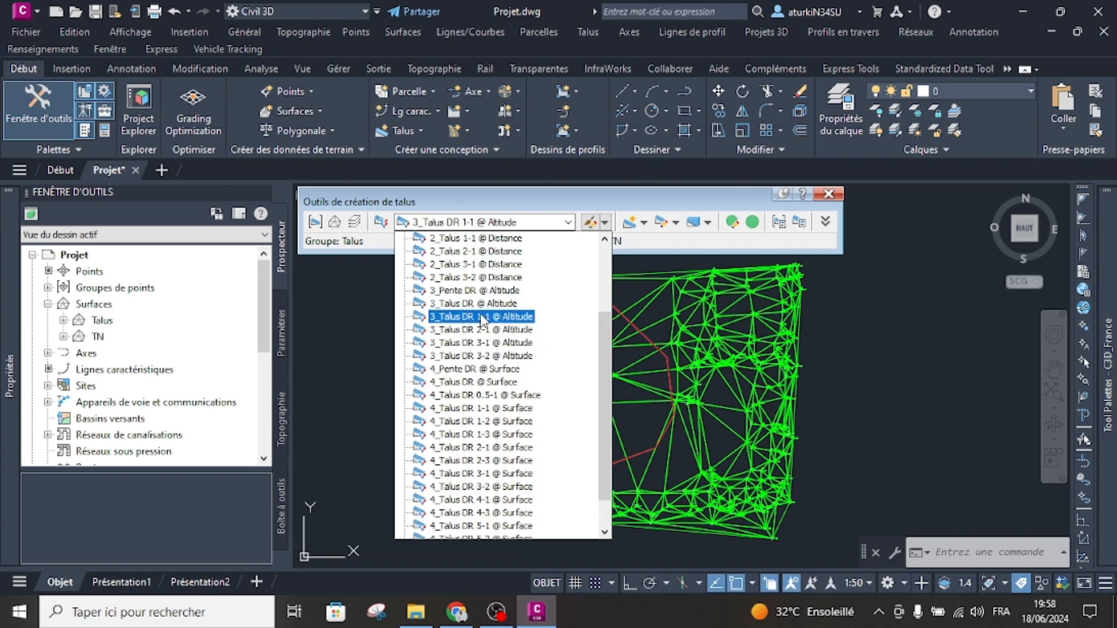
pyautogui.scroll(1, 481, 349)
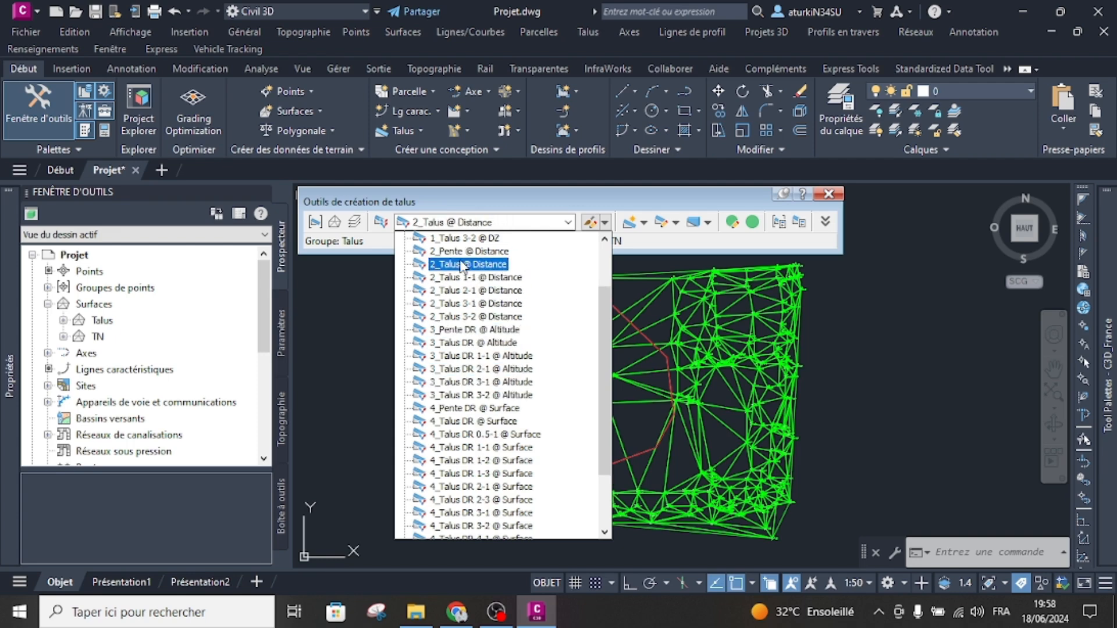
pyautogui.scroll(1, 462, 277)
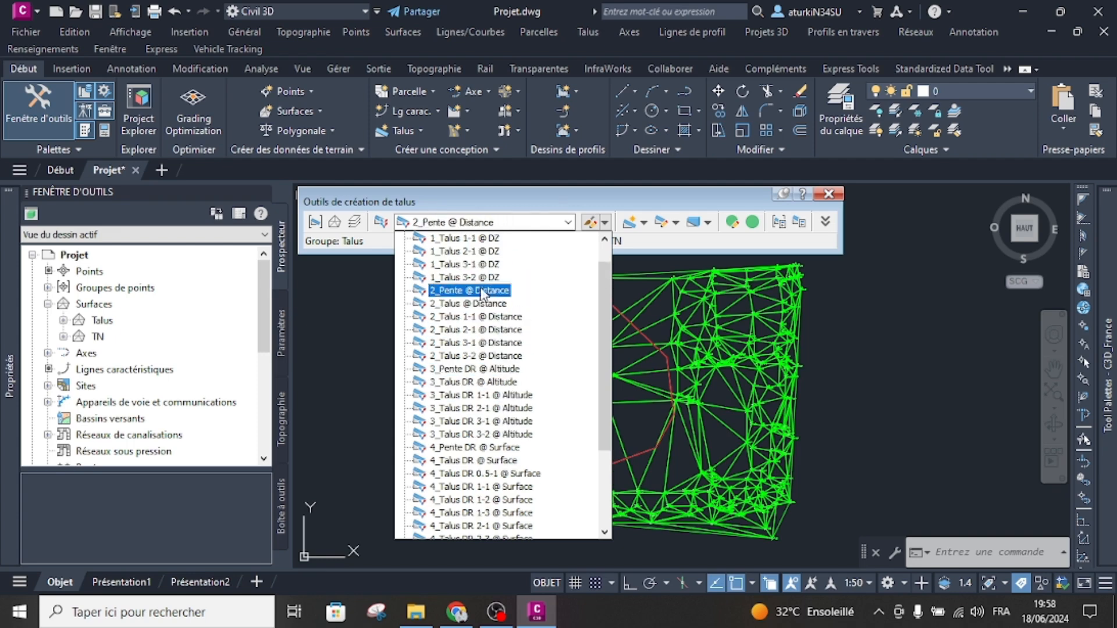
pyautogui.scroll(1, 491, 344)
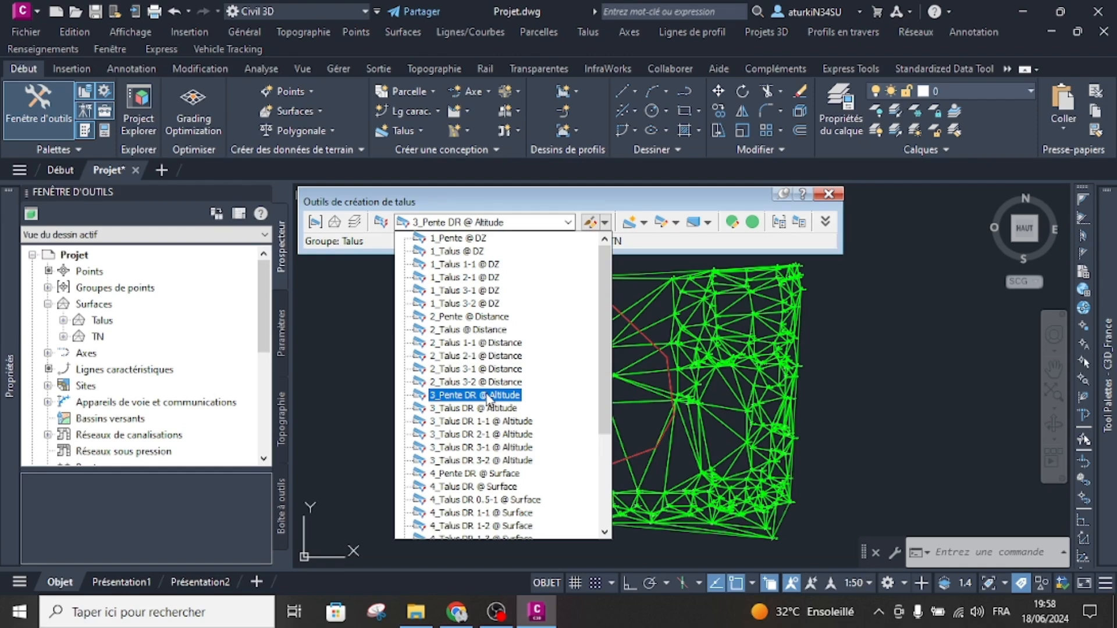
pyautogui.scroll(-1, 488, 398)
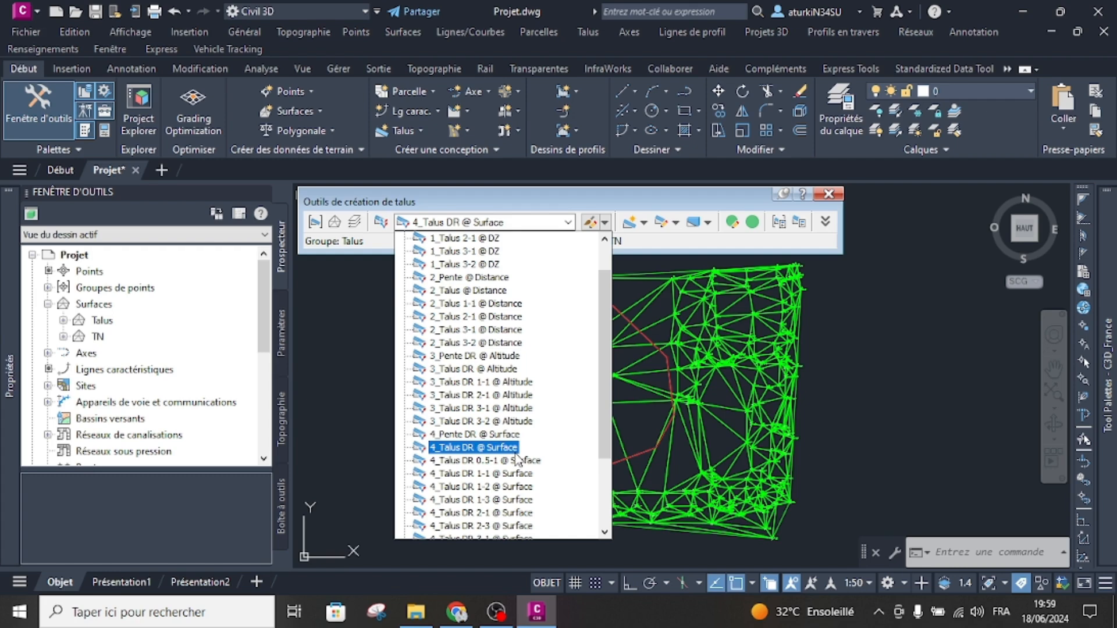
pyautogui.click(550, 195)
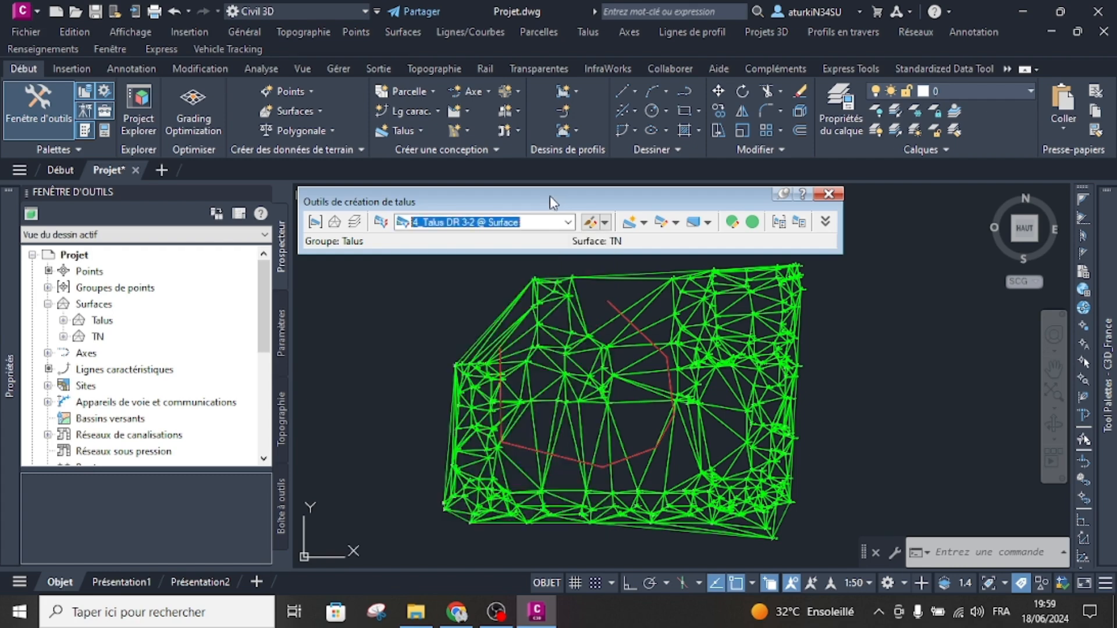
pyautogui.click(567, 222)
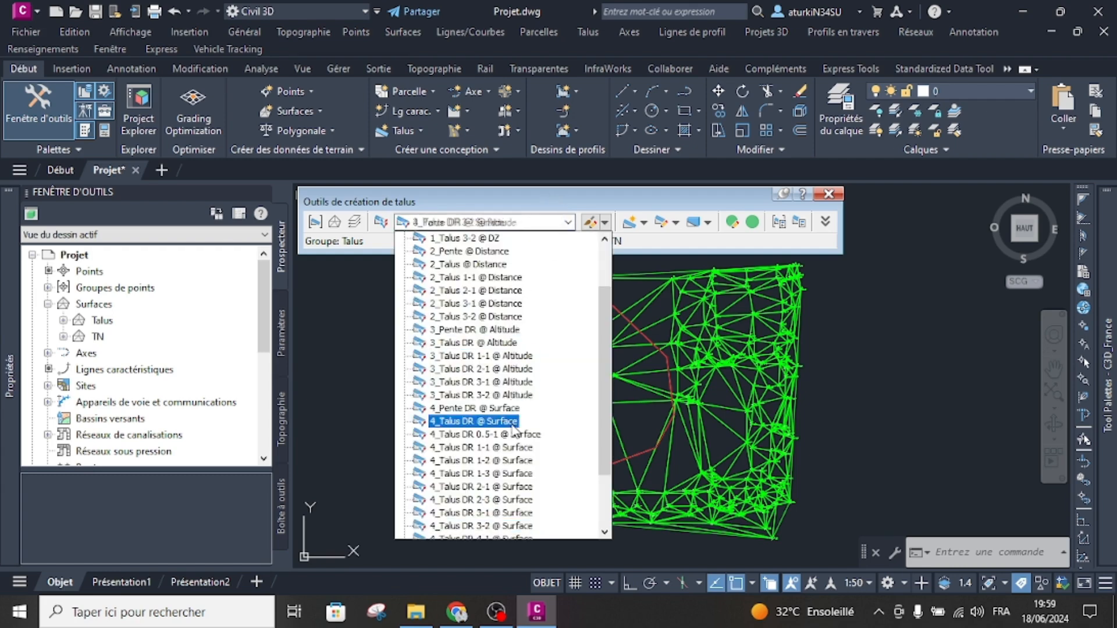
pyautogui.scroll(-2, 514, 431)
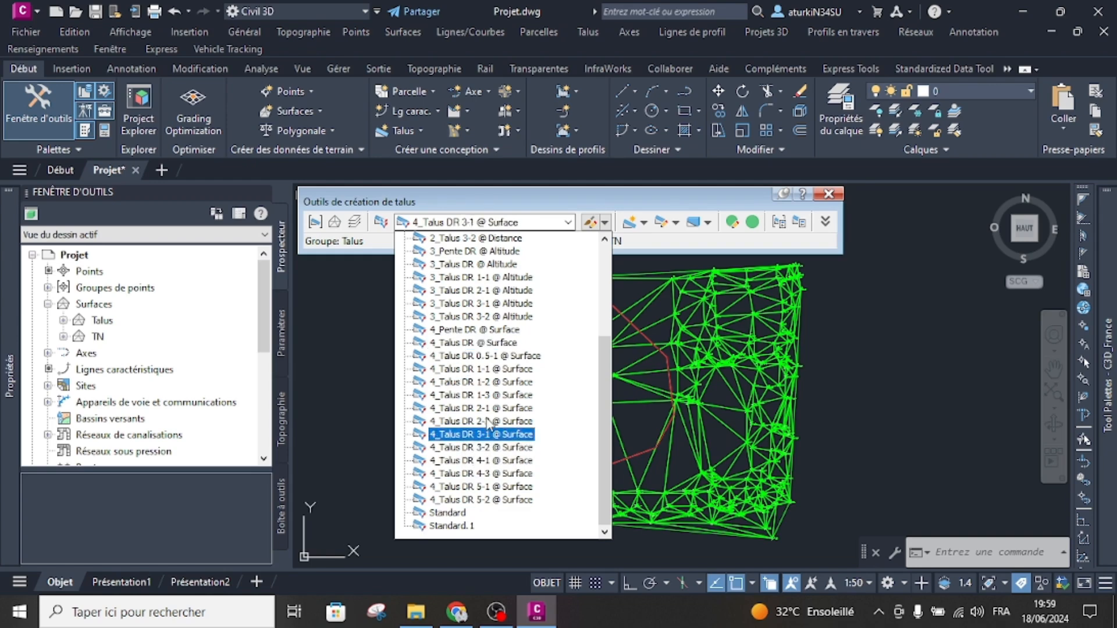
pyautogui.click(469, 344)
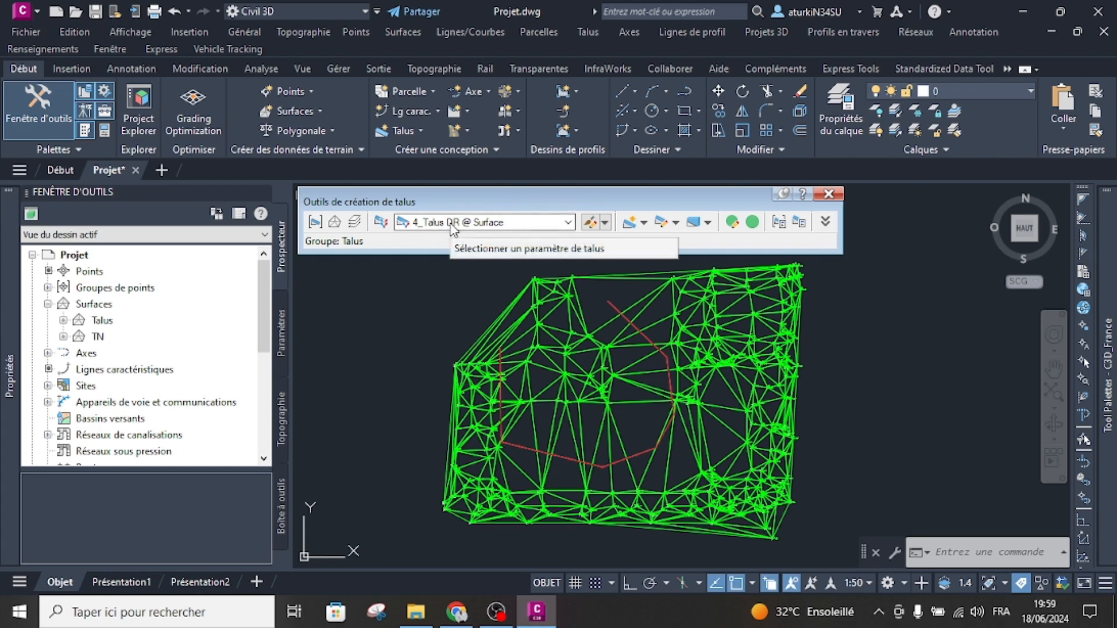
pyautogui.click(606, 224)
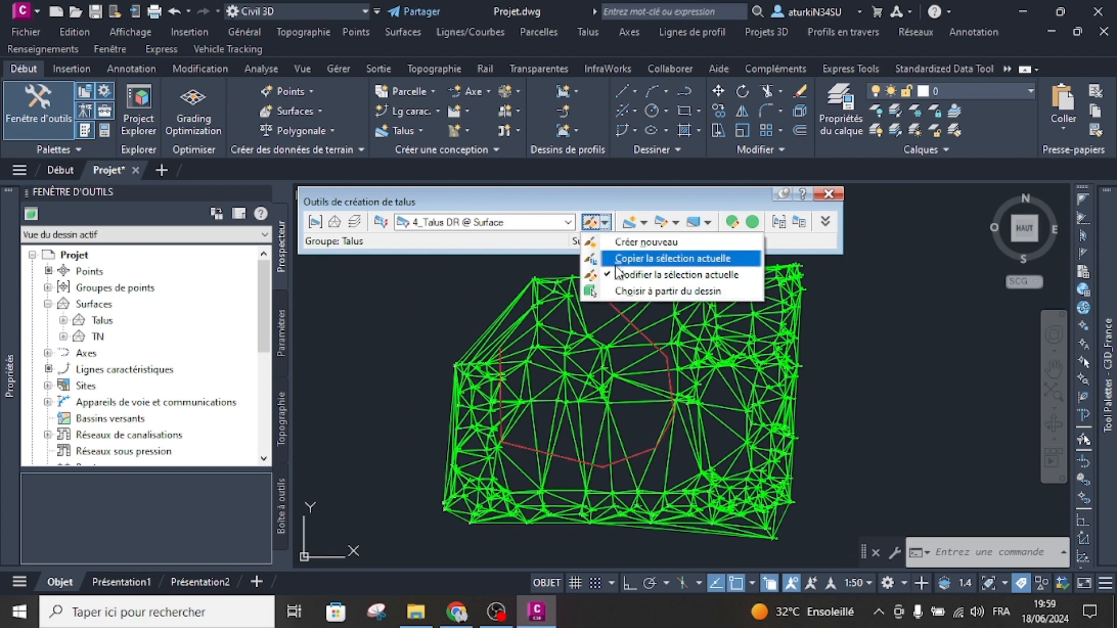
pyautogui.click(605, 223)
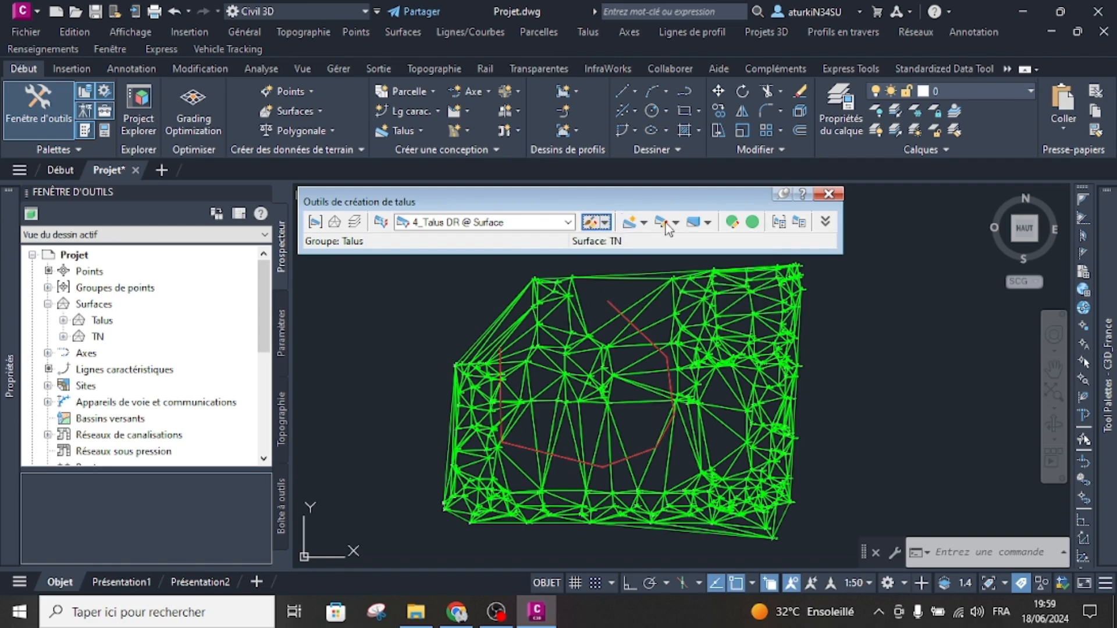
# - Start creating a grading from the red feature line (Ligne caractéristique), continuing without generalizing the line
pyautogui.click(644, 222)
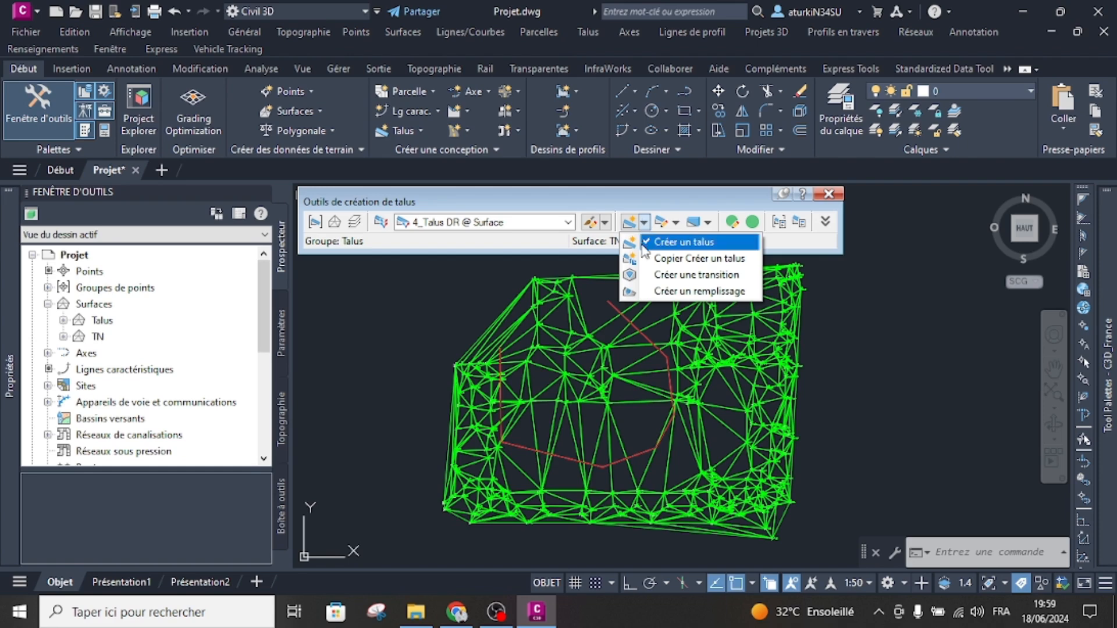
pyautogui.click(677, 242)
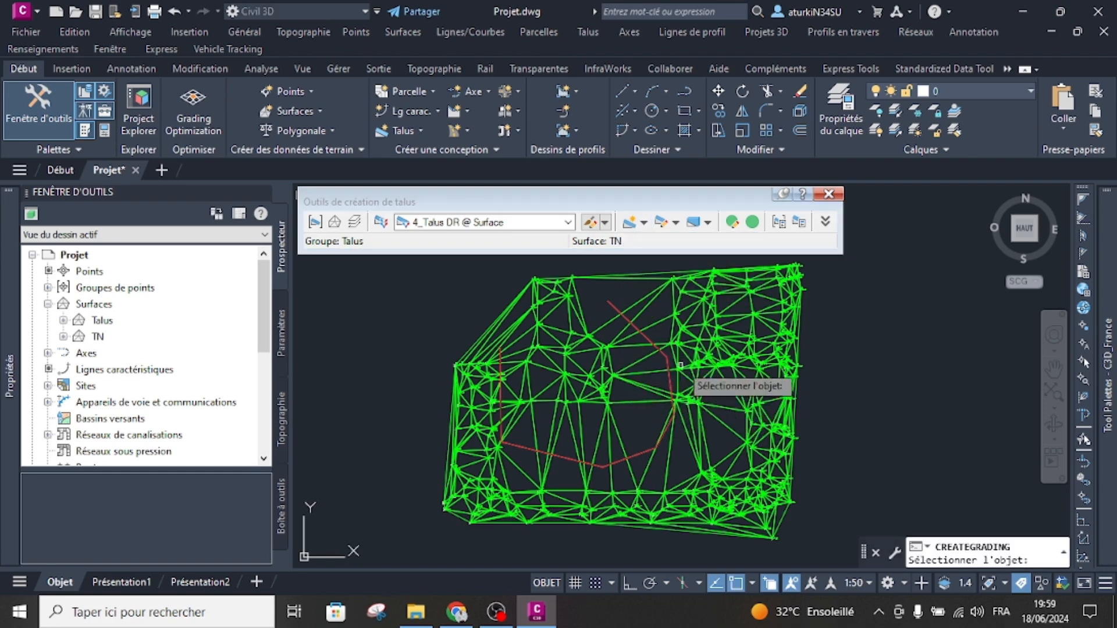
pyautogui.scroll(5, 650, 324)
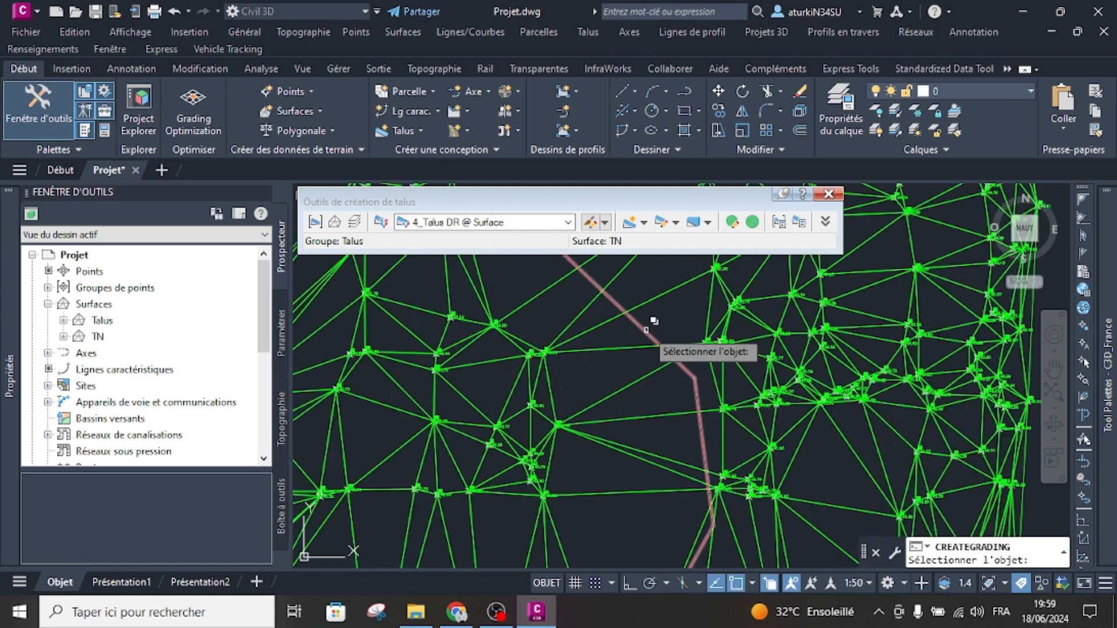
pyautogui.click(666, 366)
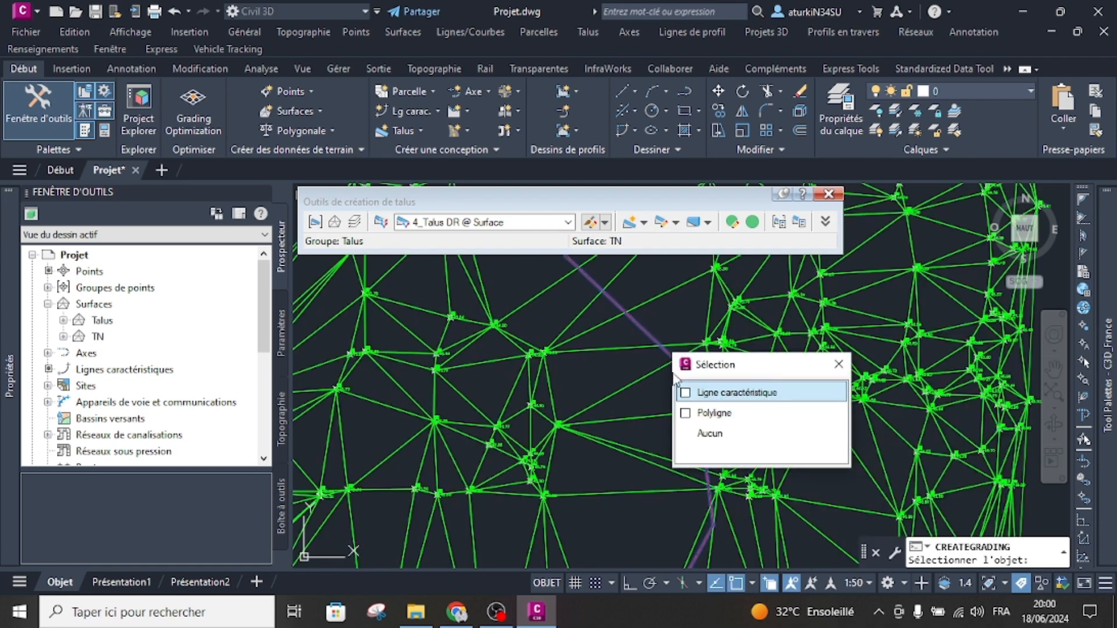
pyautogui.click(698, 392)
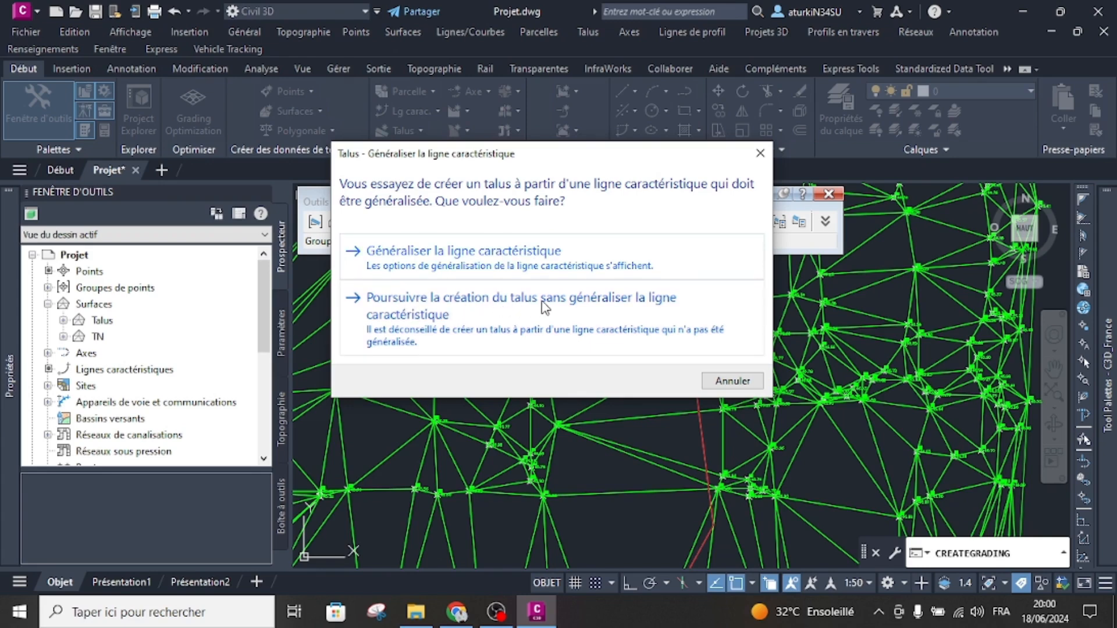
pyautogui.click(478, 310)
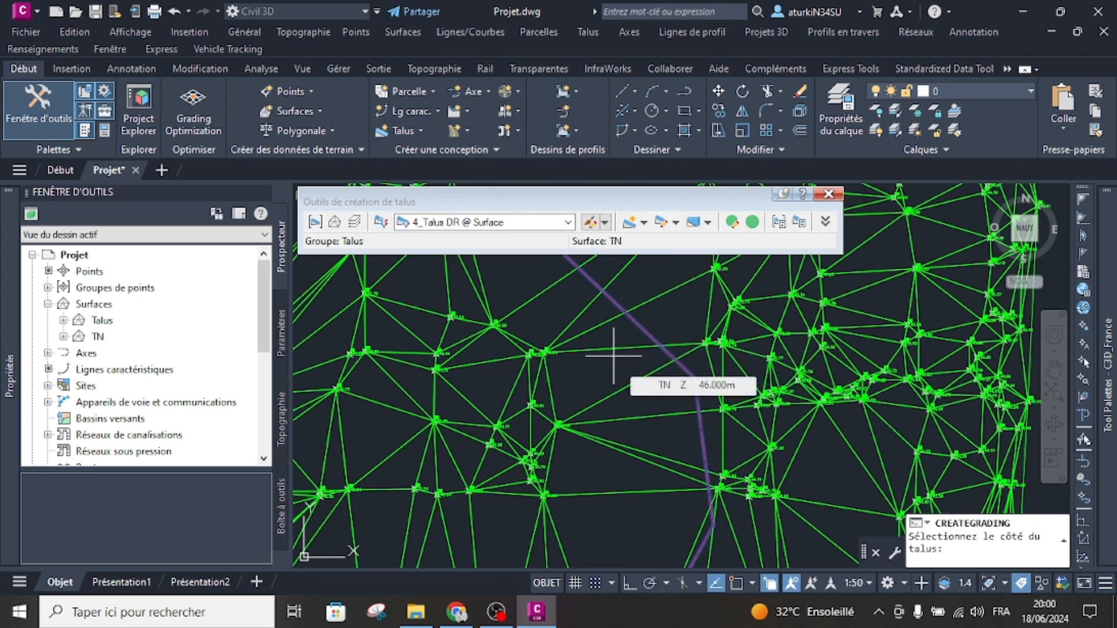
# - Place the grading on the outer side of the feature line and apply it to the entire length
pyautogui.scroll(-3, 614, 356)
pyautogui.scroll(2, 623, 372)
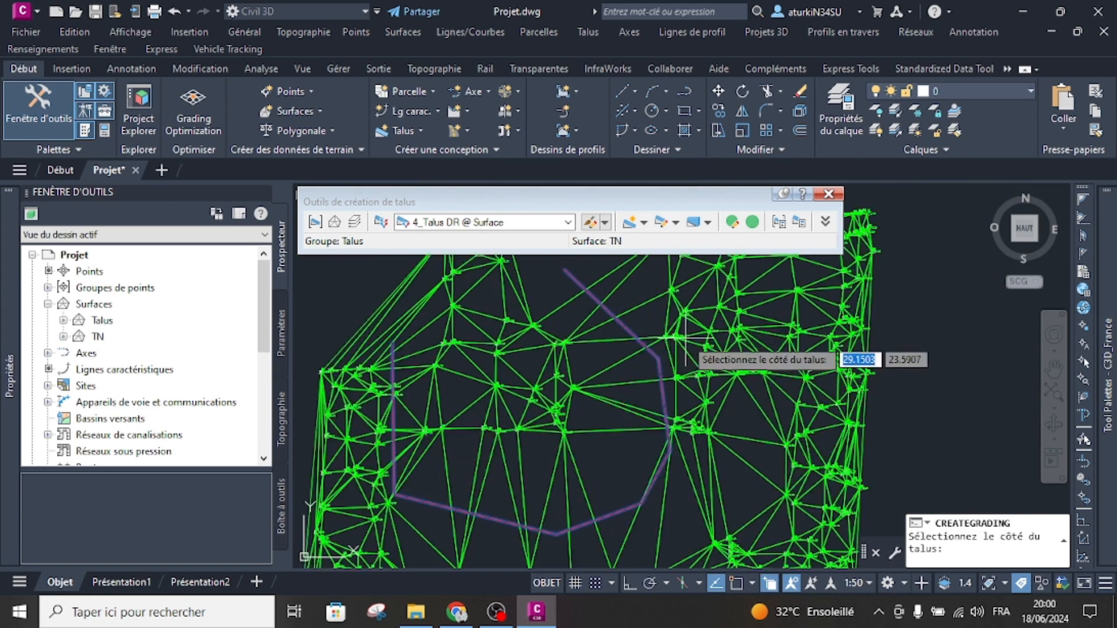
pyautogui.scroll(2, 705, 337)
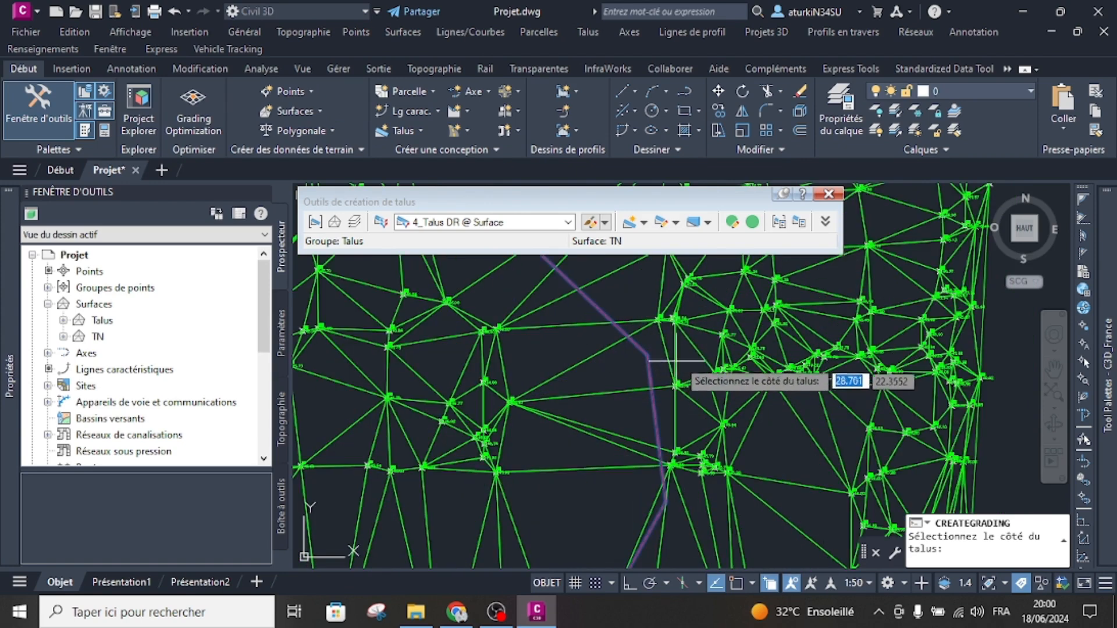
pyautogui.click(686, 355)
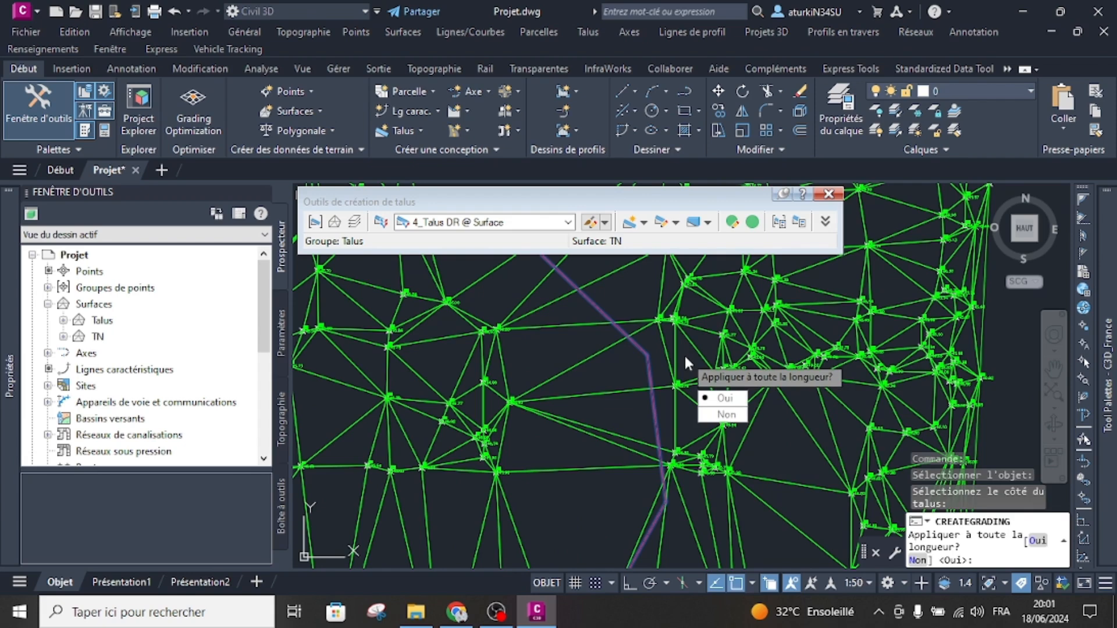
pyautogui.scroll(-2, 684, 354)
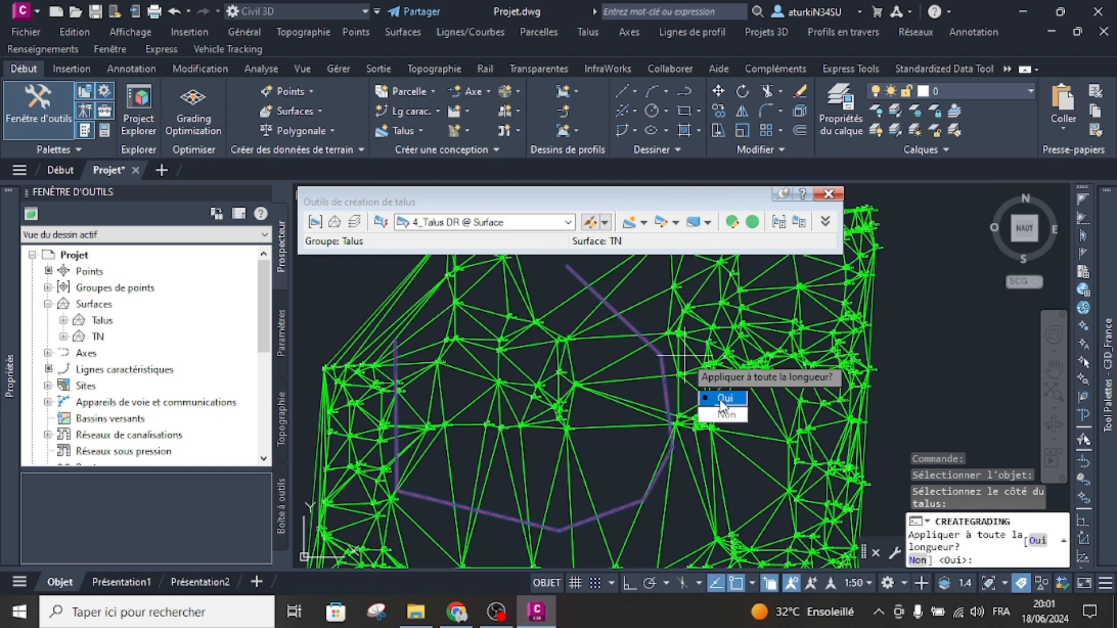
pyautogui.click(721, 401)
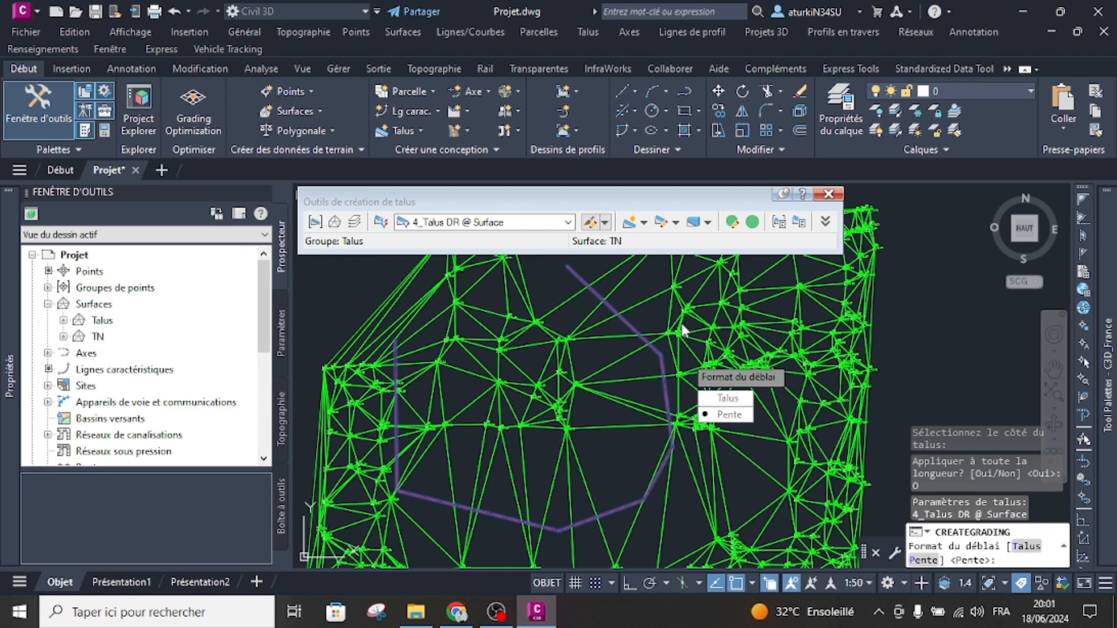
# - Use the Talus format with a value of 75 for both cut and fill, and finish the grading command
pyautogui.click(727, 399)
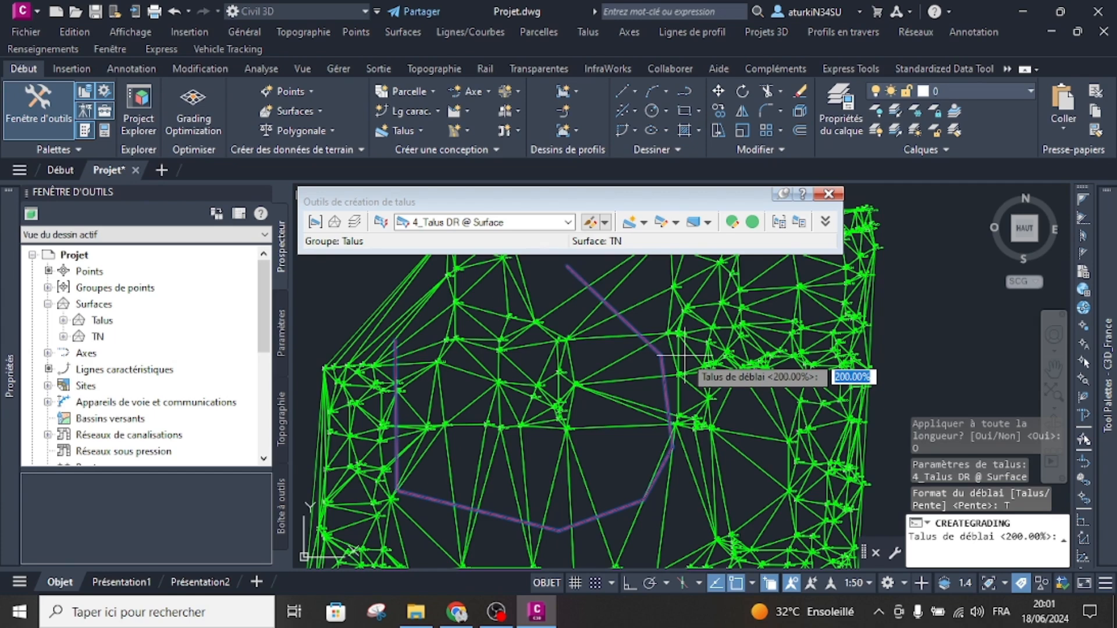
pyautogui.write('75')
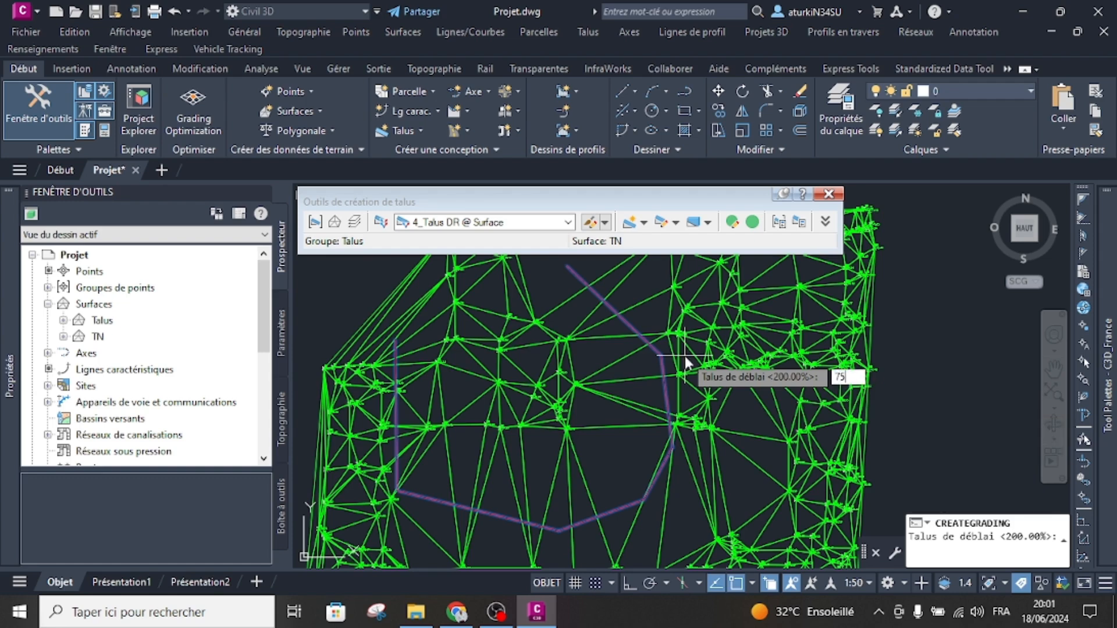
pyautogui.press('Return')
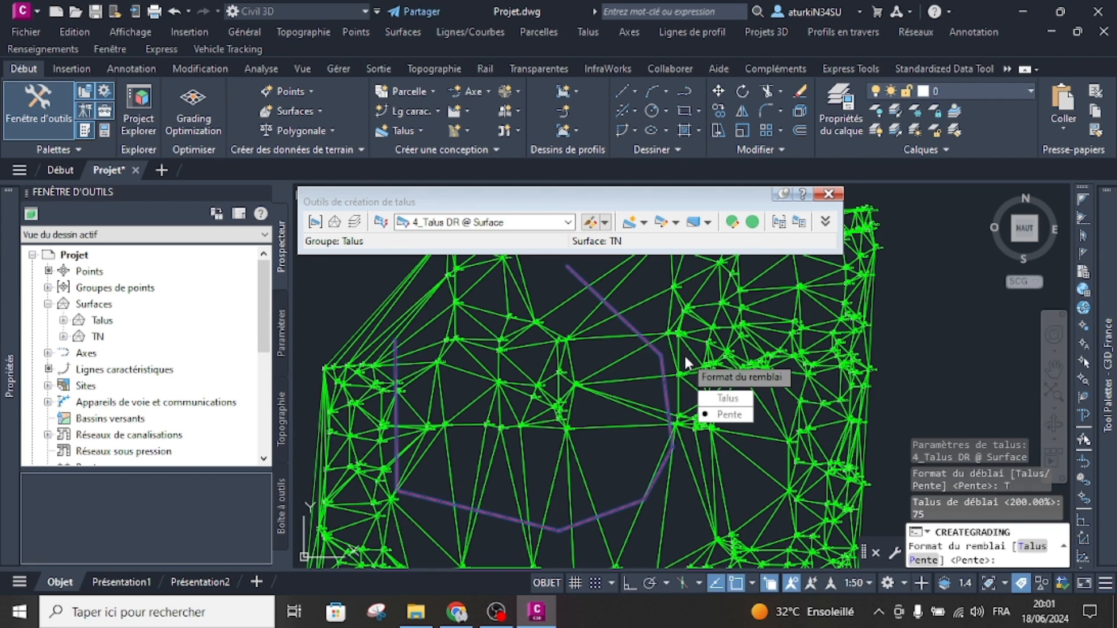
pyautogui.write('t')
pyautogui.press('Return')
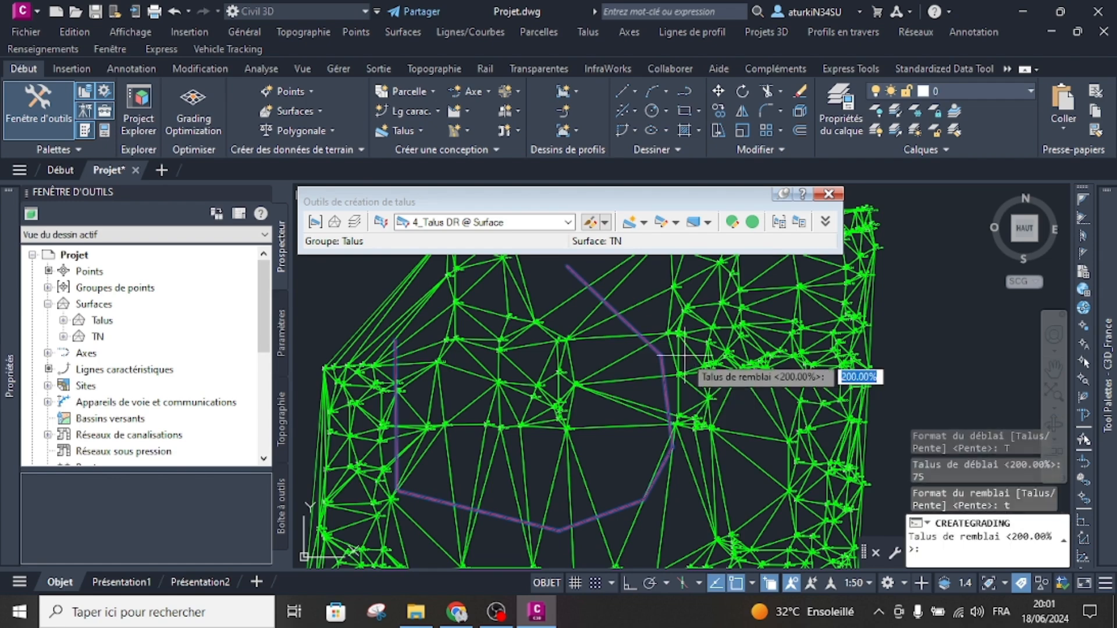
pyautogui.write('75')
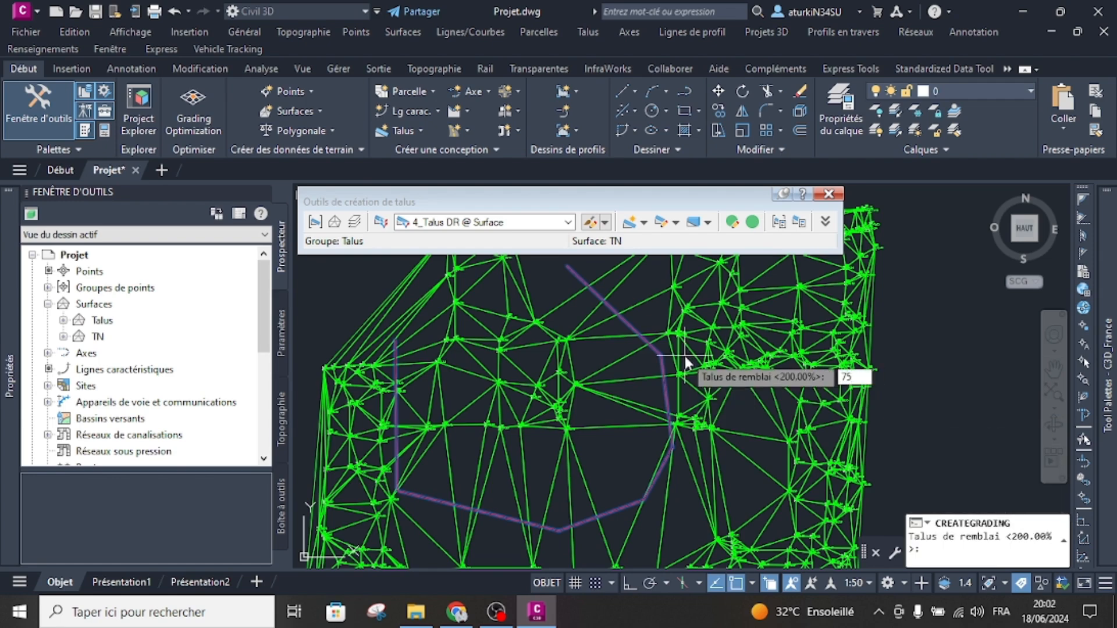
pyautogui.press('Return')
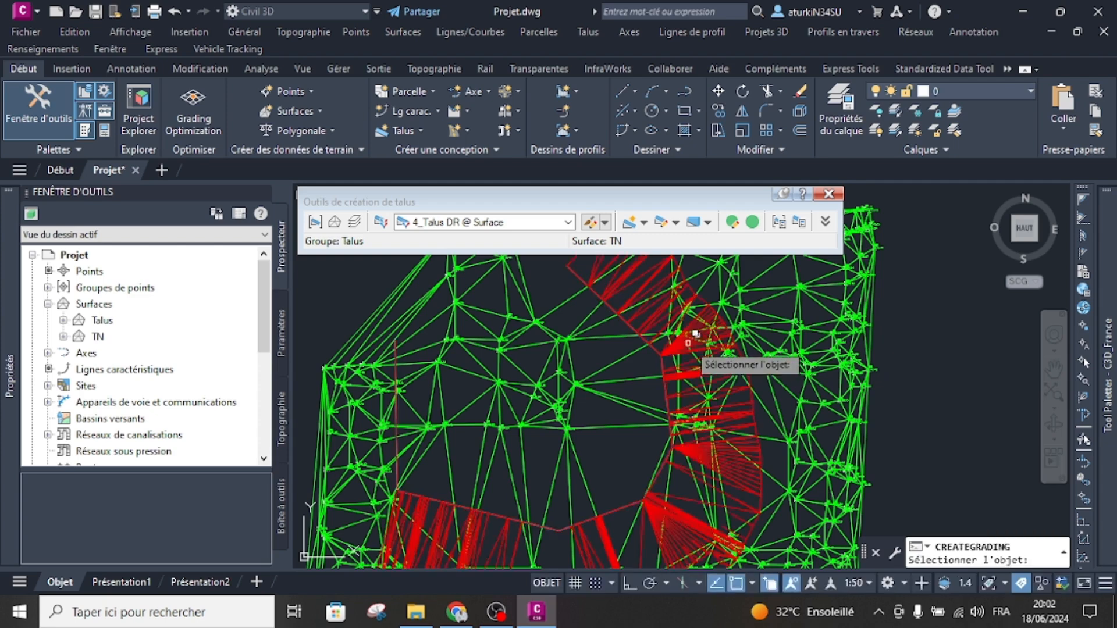
pyautogui.scroll(-2, 671, 329)
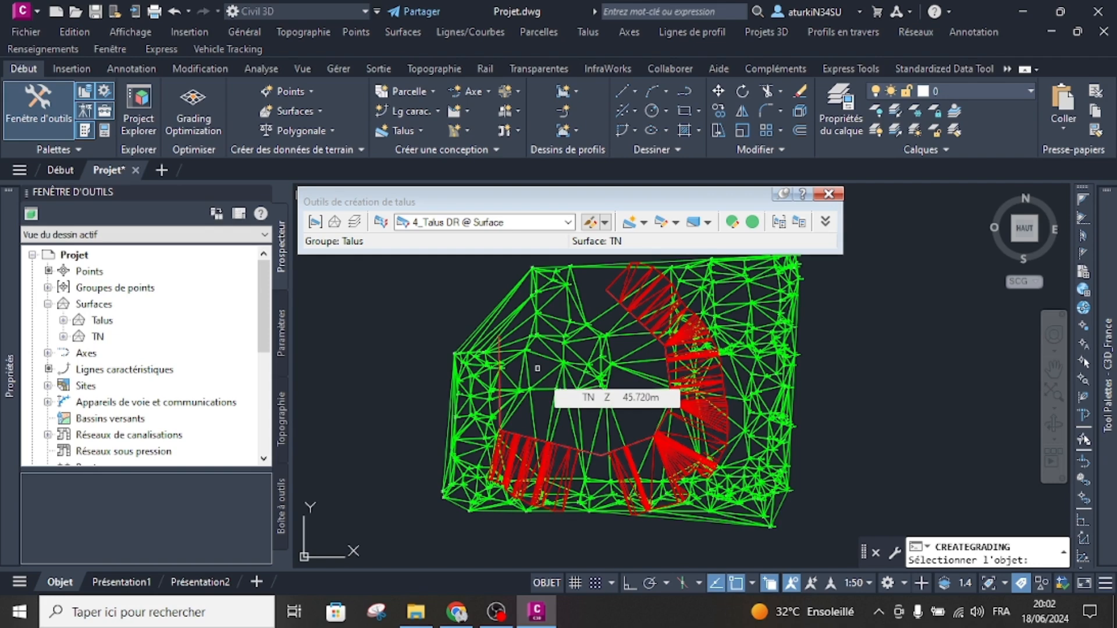
pyautogui.press('Escape')
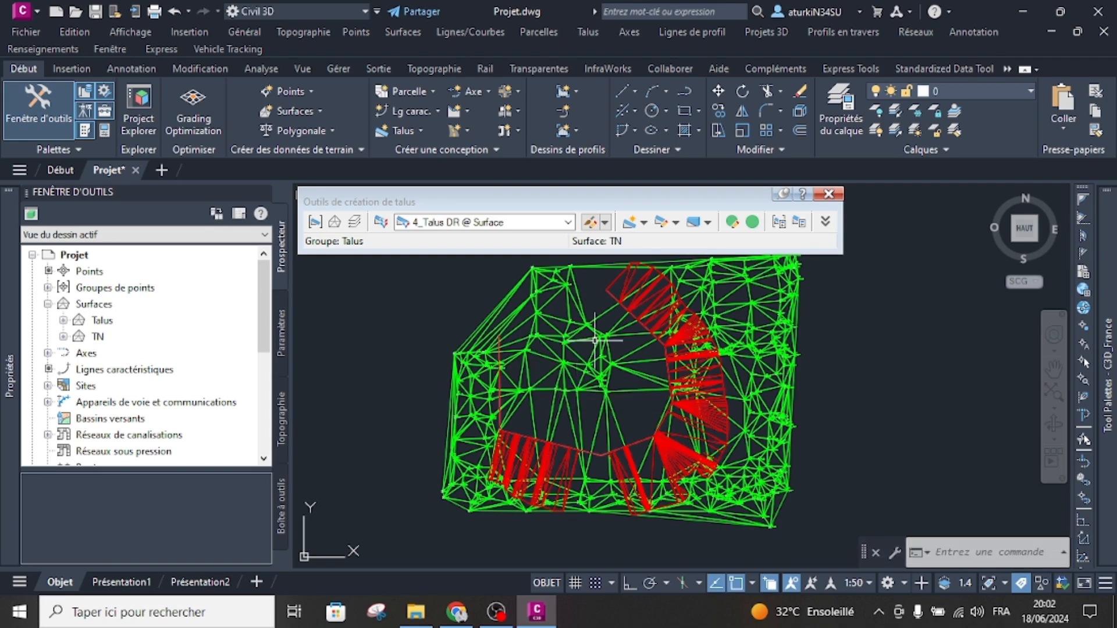
# - Select the generated Talus surface and examine its slope lines and edges along the feature line
pyautogui.scroll(5, 669, 287)
pyautogui.scroll(1, 669, 287)
pyautogui.scroll(-2, 658, 316)
pyautogui.scroll(3, 703, 350)
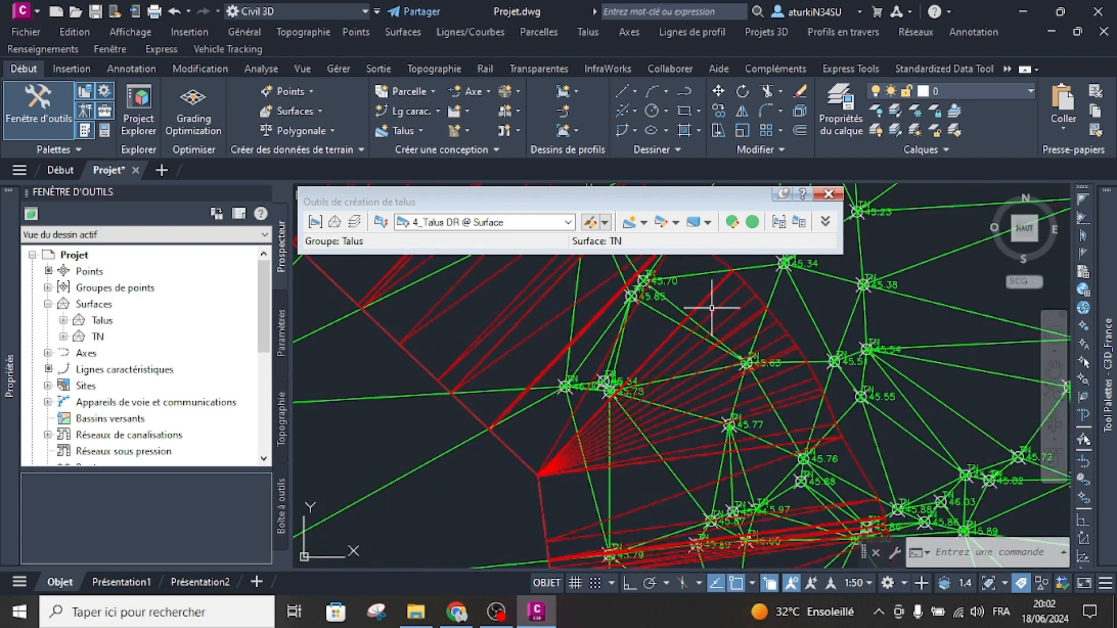
pyautogui.click(718, 308)
pyautogui.scroll(-4, 660, 336)
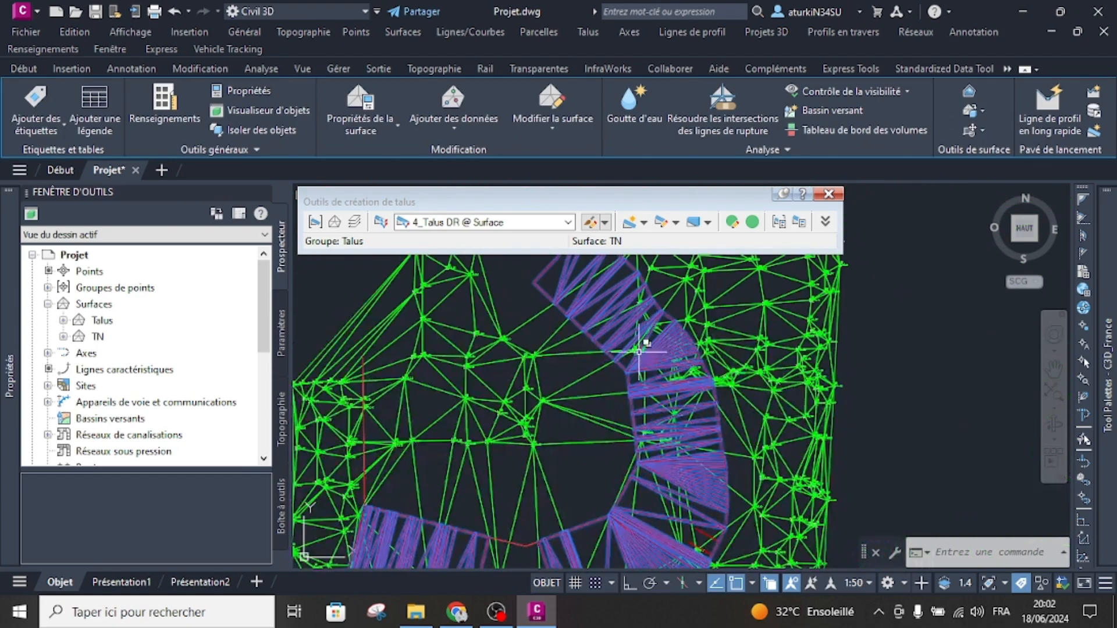
pyautogui.scroll(-3, 617, 419)
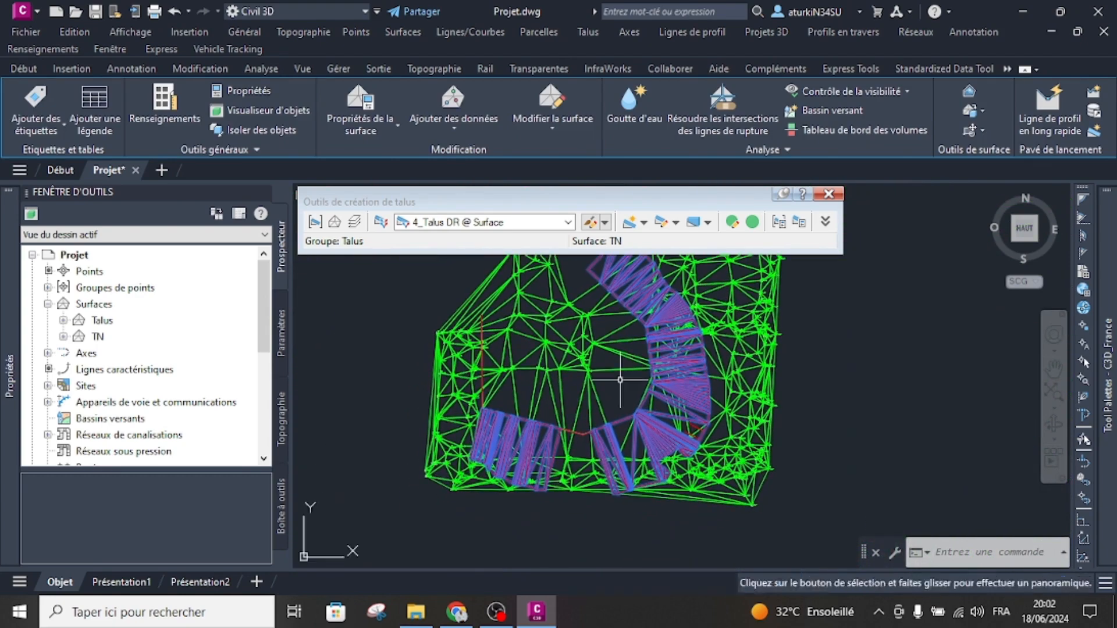
pyautogui.scroll(5, 668, 431)
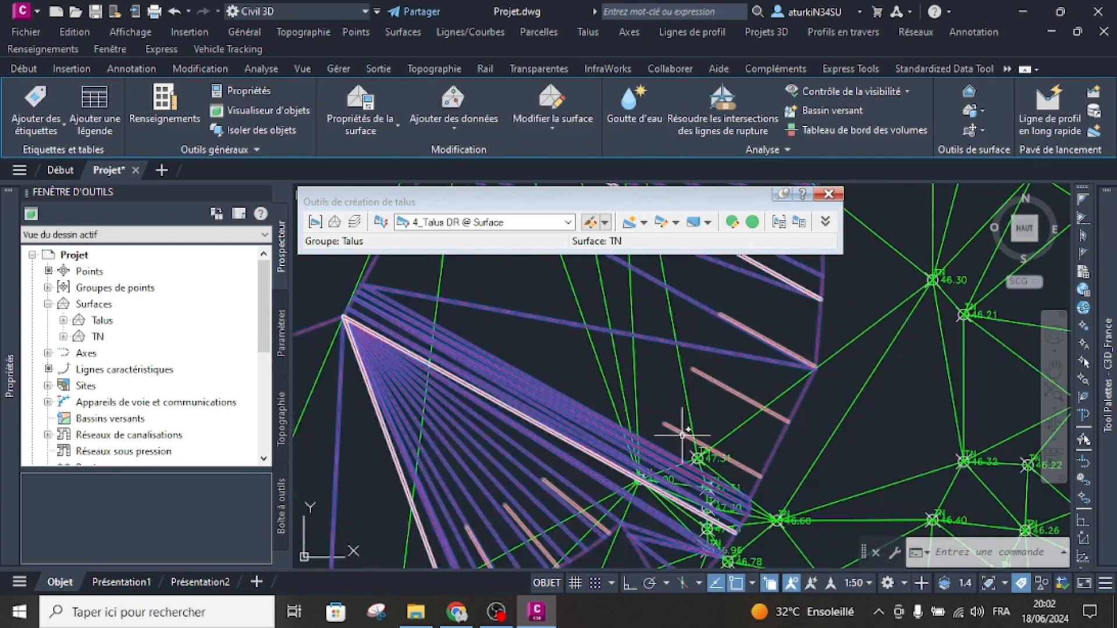
# - Select the grading object along the feature line and examine its slope lines over the whole TN surface
pyautogui.press('Escape')
pyautogui.click(682, 433)
pyautogui.scroll(-5, 681, 431)
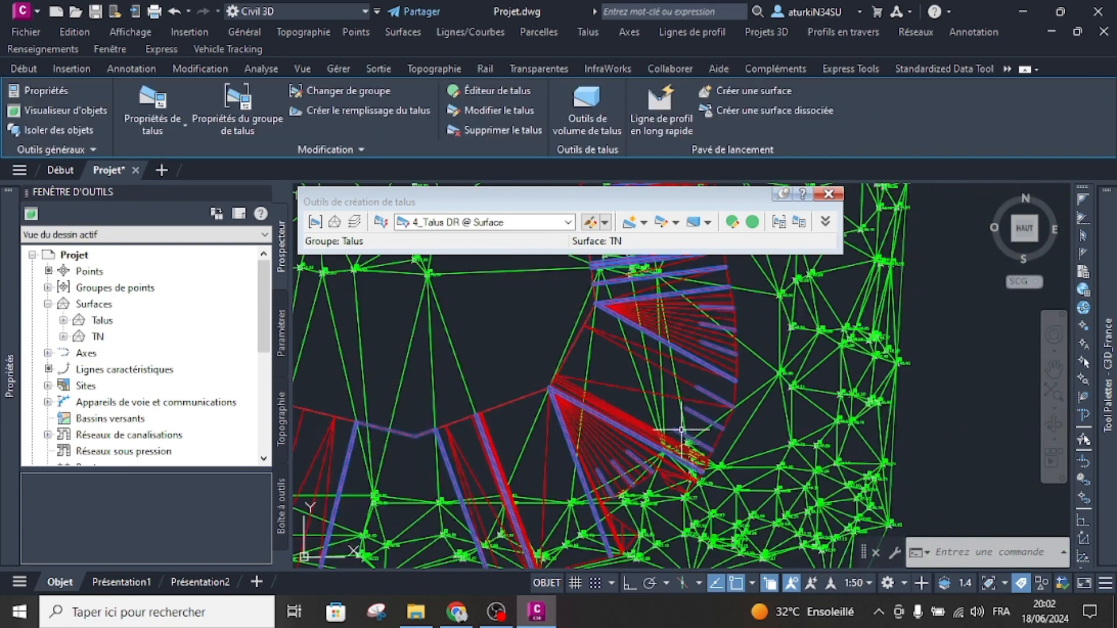
pyautogui.scroll(-1, 681, 429)
pyautogui.scroll(1, 645, 384)
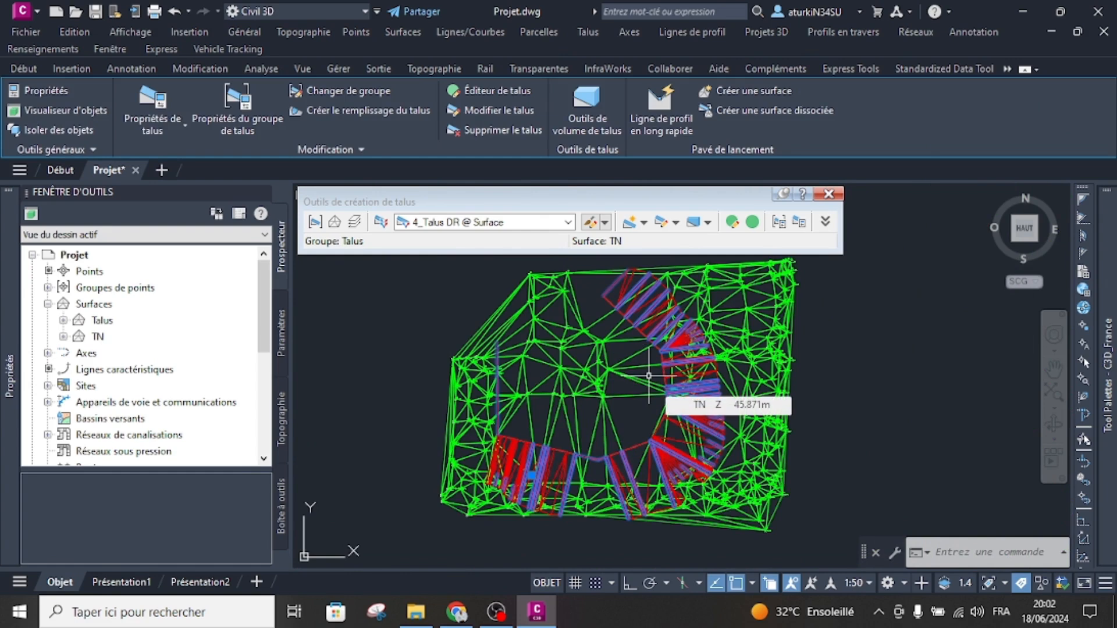
pyautogui.press('Escape')
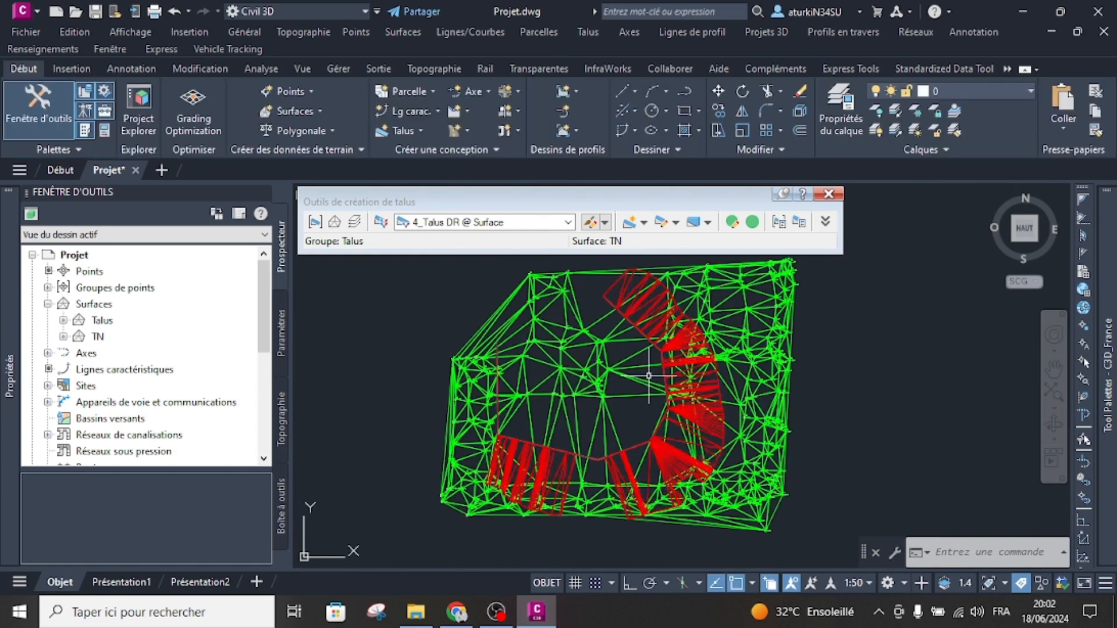
# - Delete the Talus surface, leaving the grading object in place along the feature line
pyautogui.scroll(5, 690, 336)
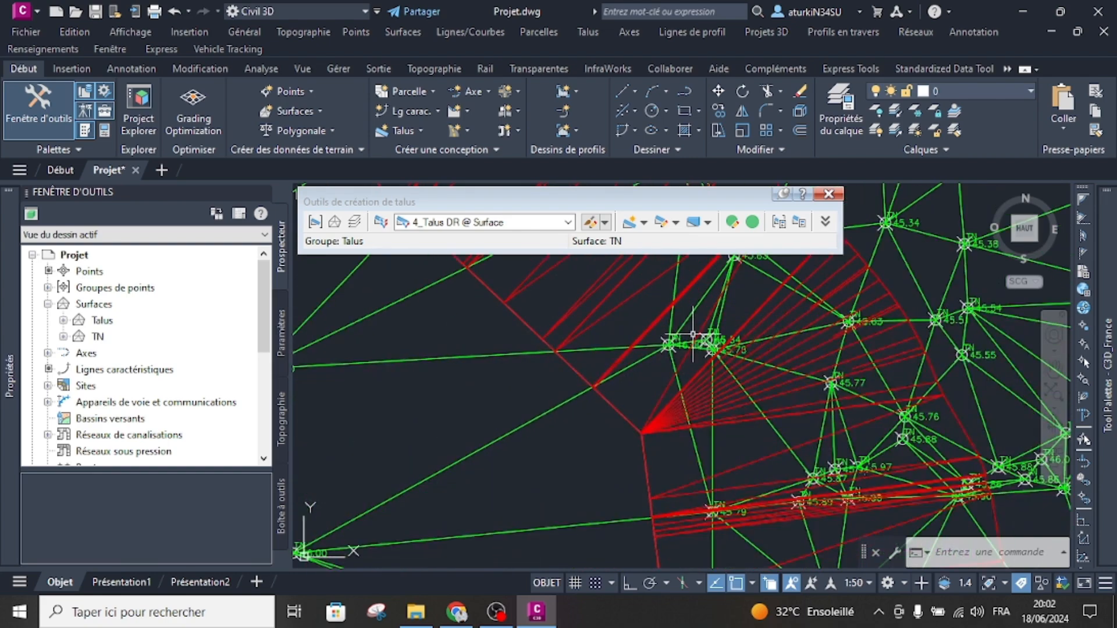
pyautogui.click(692, 329)
pyautogui.scroll(-3, 636, 383)
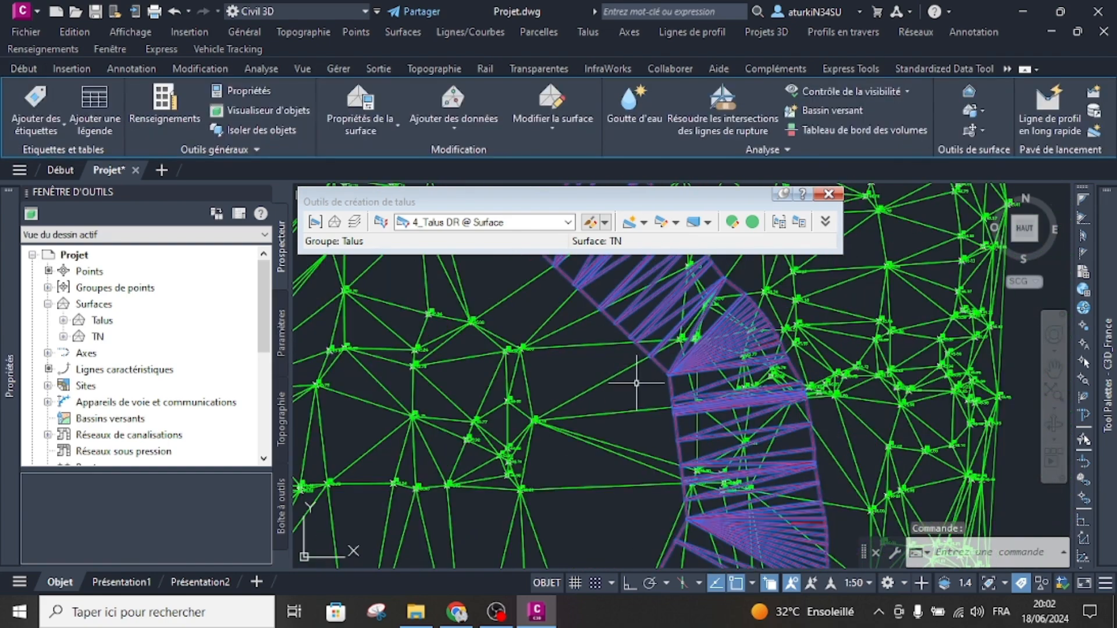
pyautogui.press('Delete')
pyautogui.scroll(-4, 643, 378)
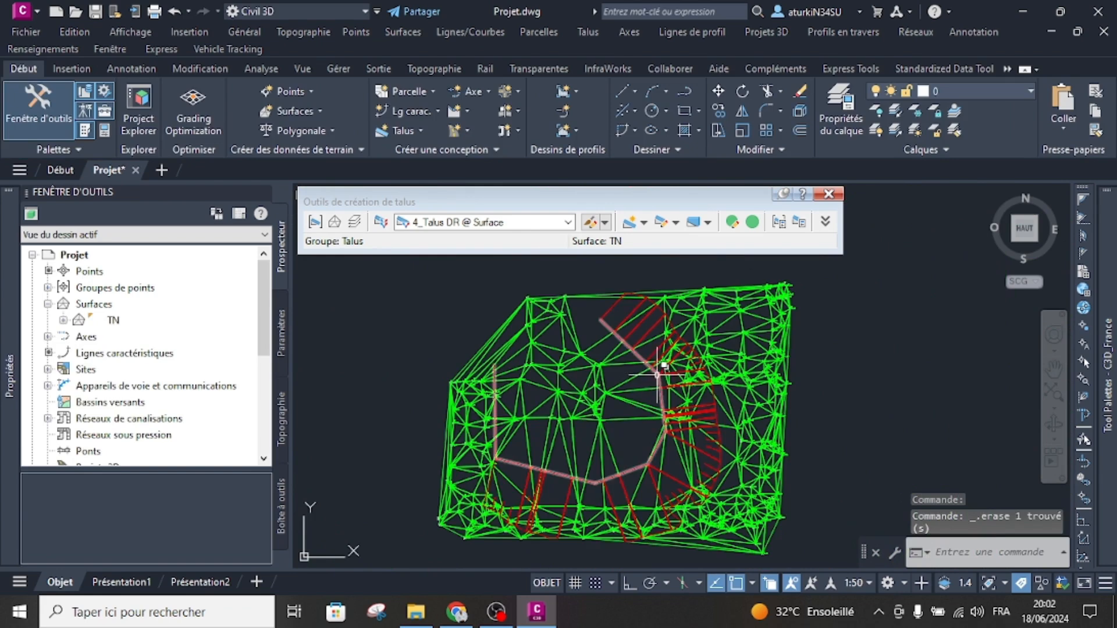
# - Examine the grading alone from several angles in the 3D object viewer, and undo the deletion of the Talus surface
pyautogui.click(698, 411)
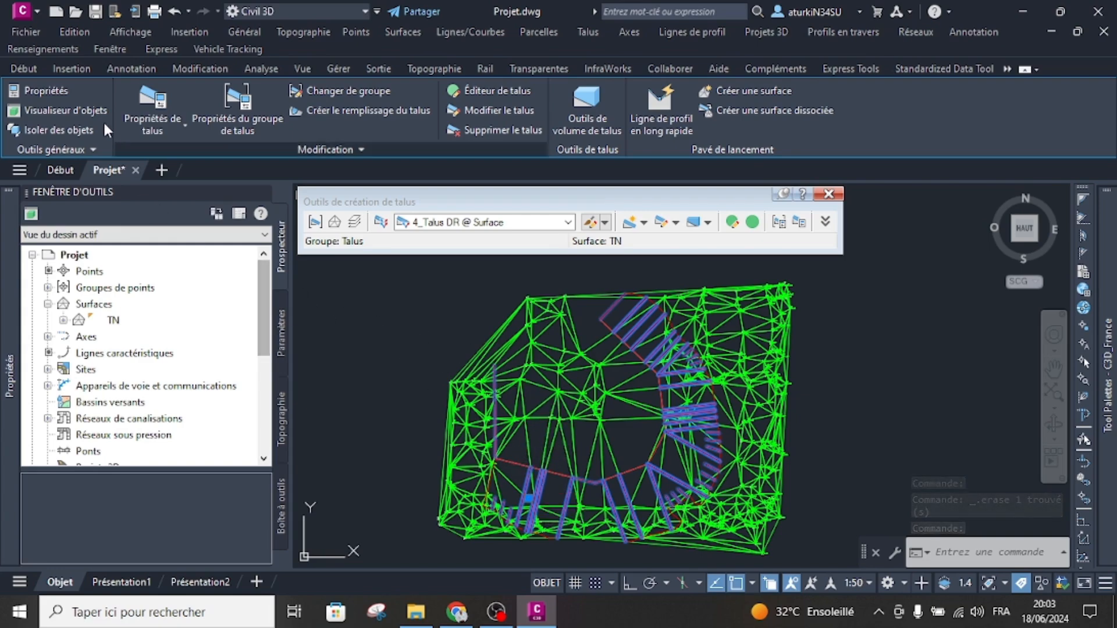
pyautogui.click(81, 108)
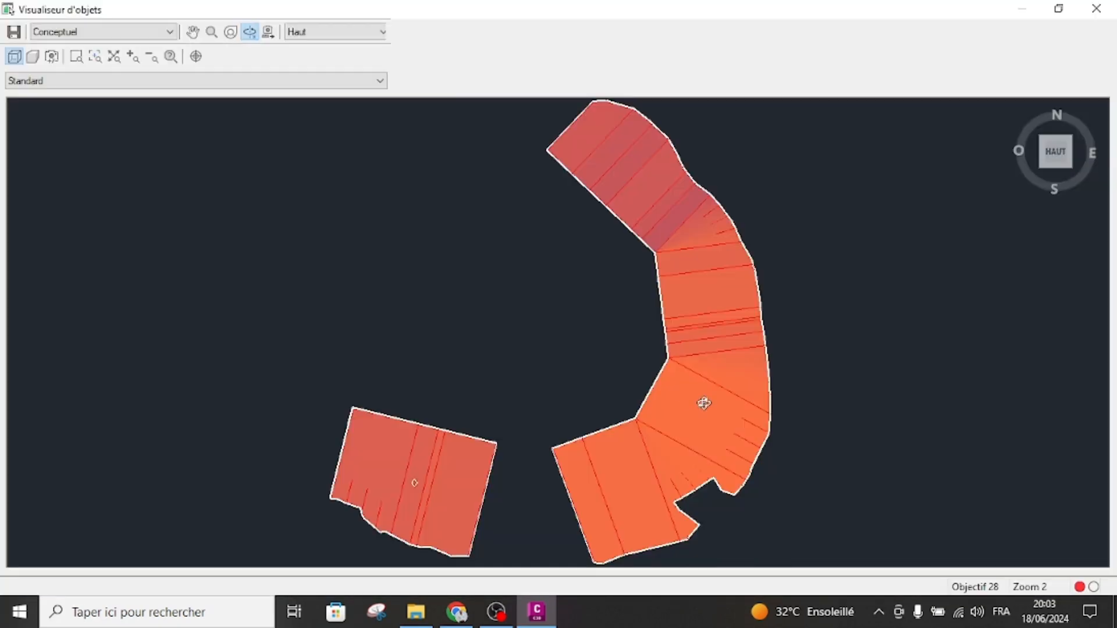
pyautogui.moveTo(704, 403)
pyautogui.mouseDown()
pyautogui.moveTo(673, 314)
pyautogui.moveTo(676, 282)
pyautogui.moveTo(818, 374)
pyautogui.moveTo(622, 297)
pyautogui.mouseUp()
pyautogui.moveTo(632, 285); pyautogui.dragTo(730, 303, button='middle')
pyautogui.scroll(-1, 731, 304)
pyautogui.scroll(1, 653, 314)
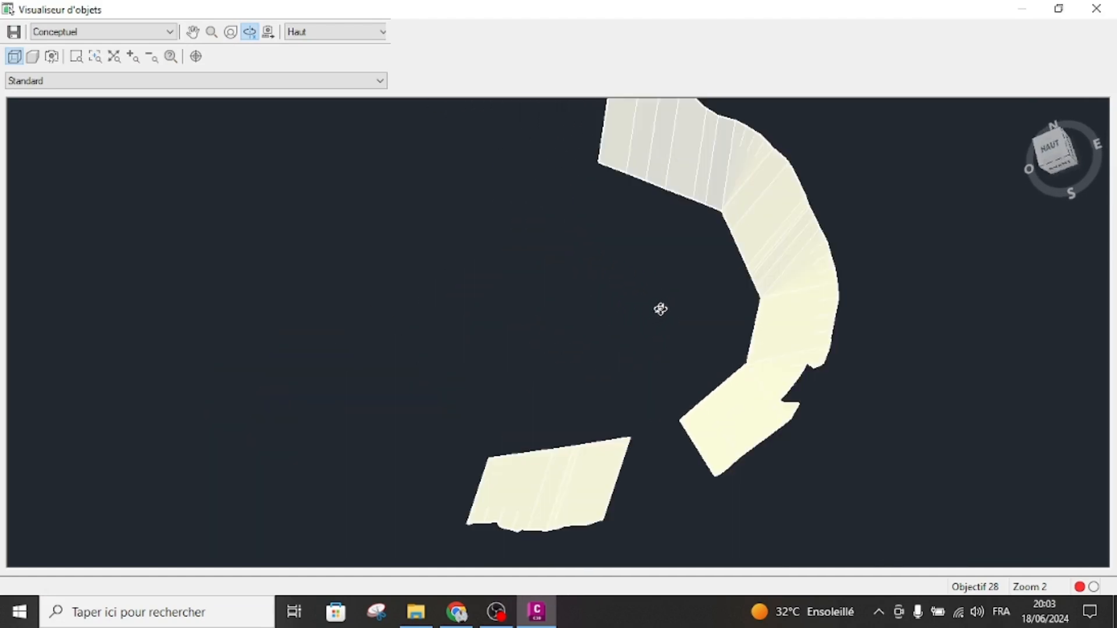
pyautogui.press('Escape')
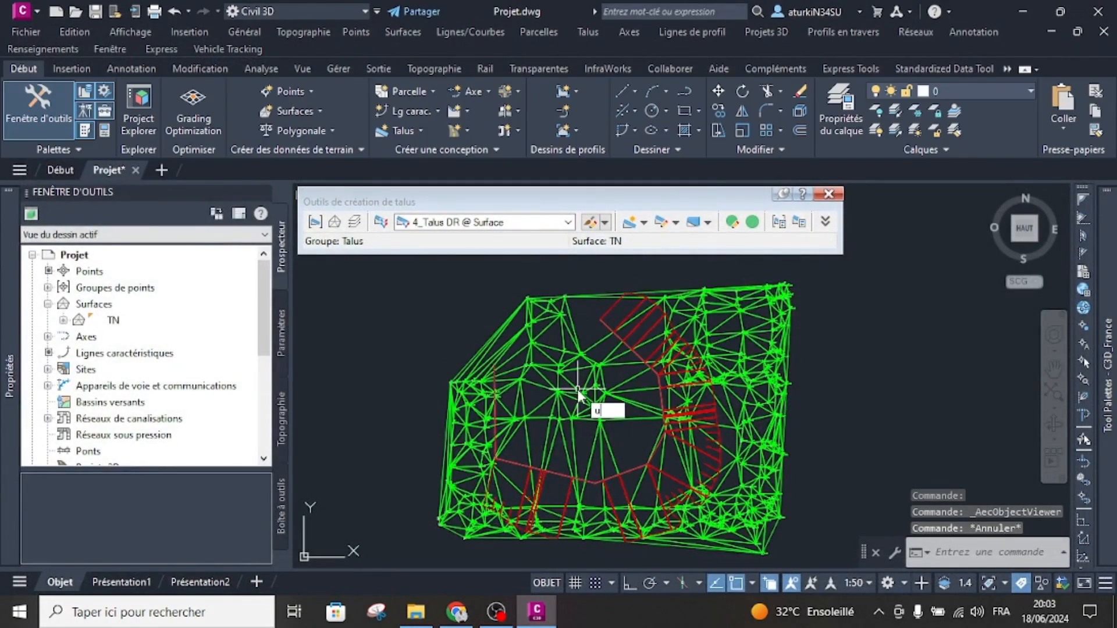
pyautogui.press('Return')
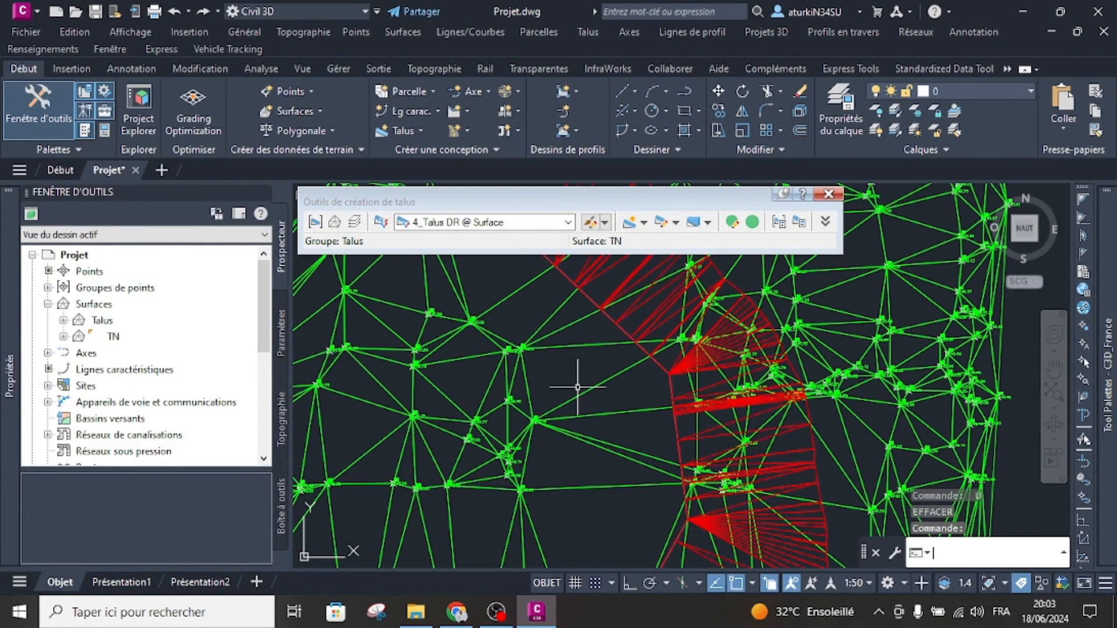
# - Select the Talus surface together with the grading and examine both from several angles in the 3D object viewer
pyautogui.click(727, 343)
pyautogui.scroll(5, 786, 347)
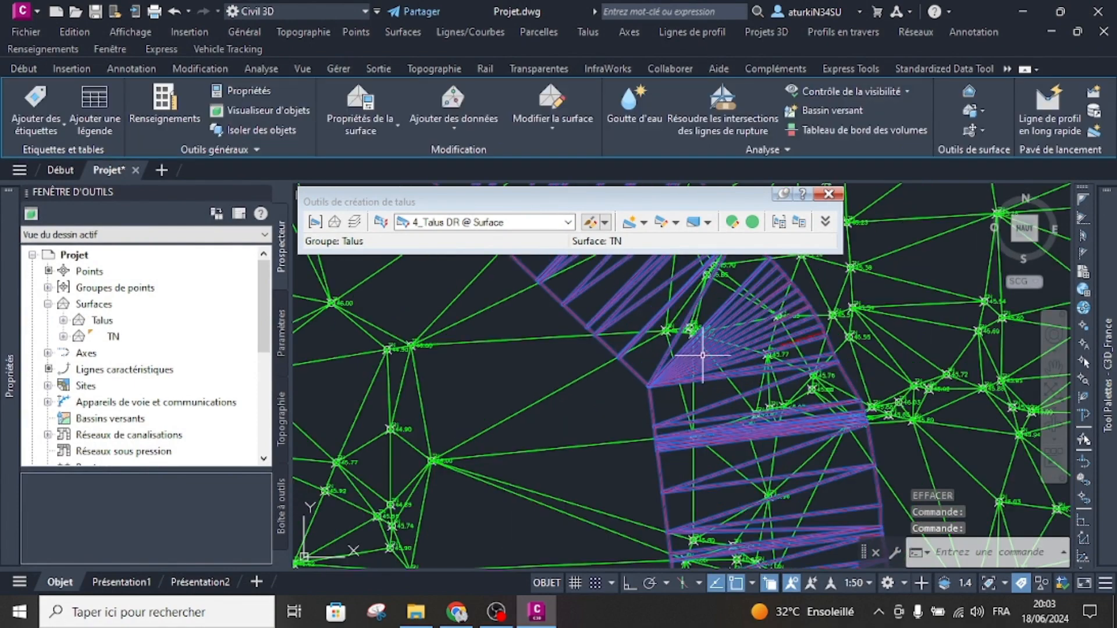
pyautogui.click(786, 348)
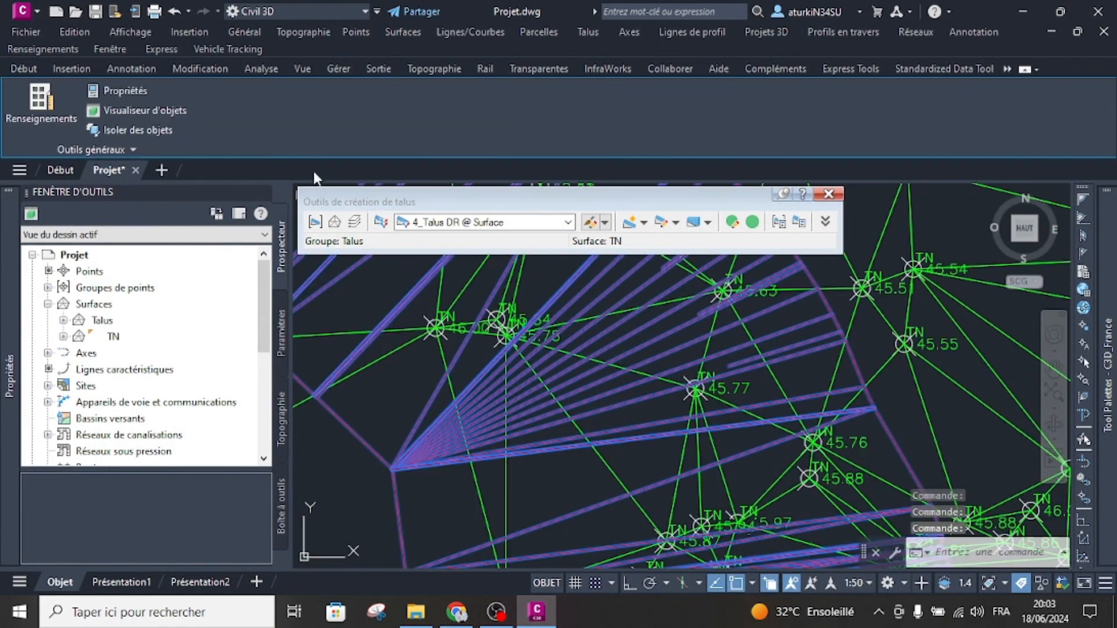
pyautogui.click(185, 111)
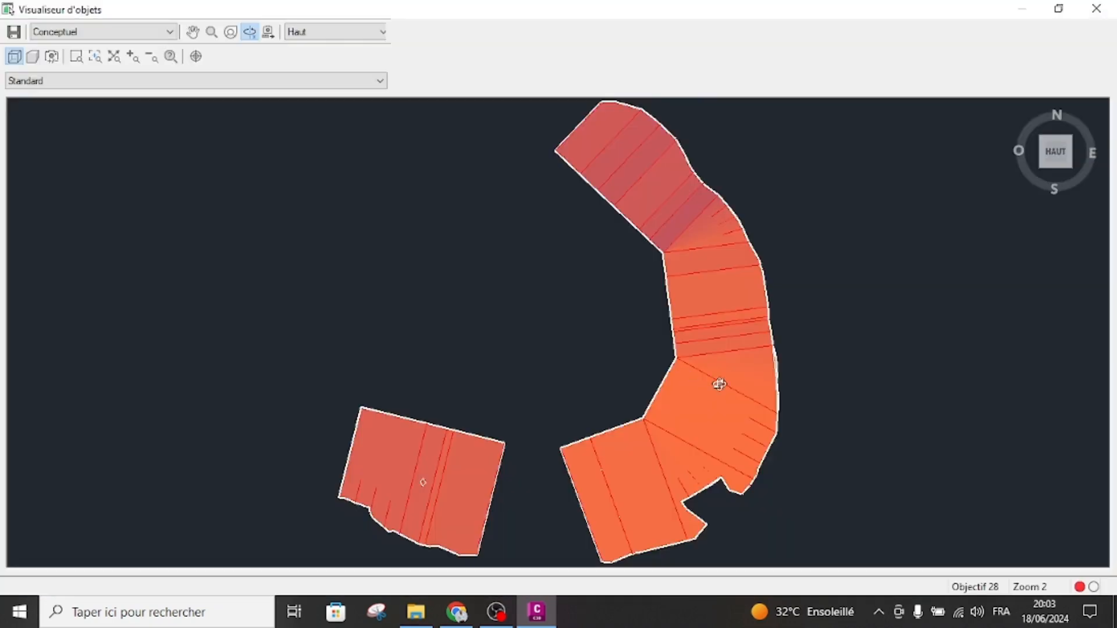
pyautogui.moveTo(719, 384); pyautogui.dragTo(673, 259)
pyautogui.moveTo(686, 268); pyautogui.dragTo(815, 416, button='middle')
pyautogui.moveTo(628, 216); pyautogui.dragTo(738, 345, button='middle')
pyautogui.scroll(3, 608, 284)
pyautogui.scroll(-2, 608, 283)
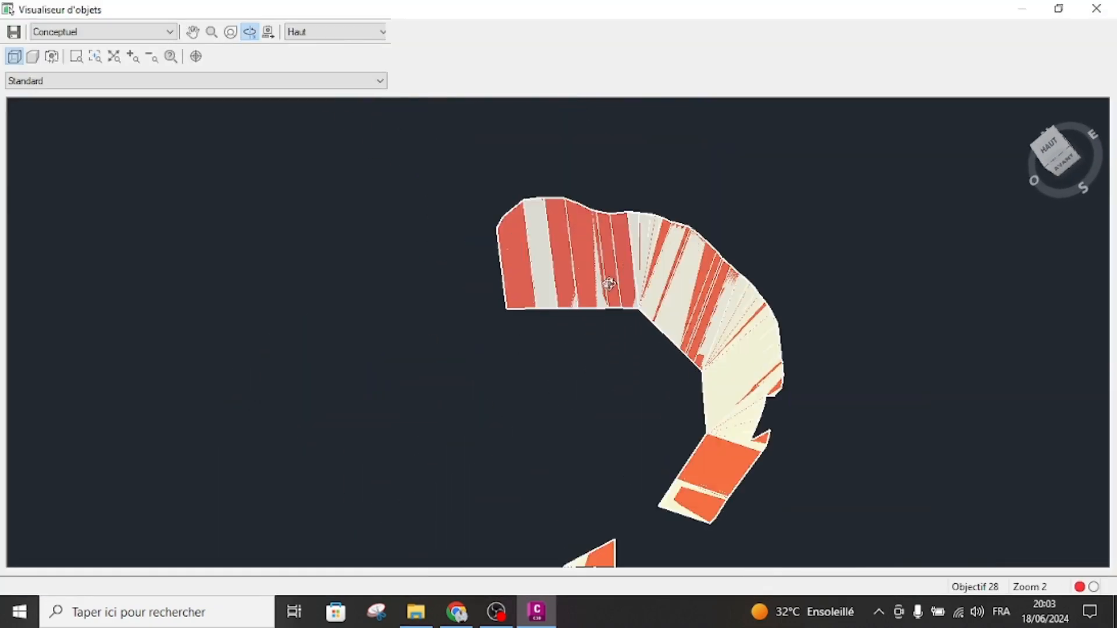
pyautogui.press('Escape')
pyautogui.scroll(-5, 617, 326)
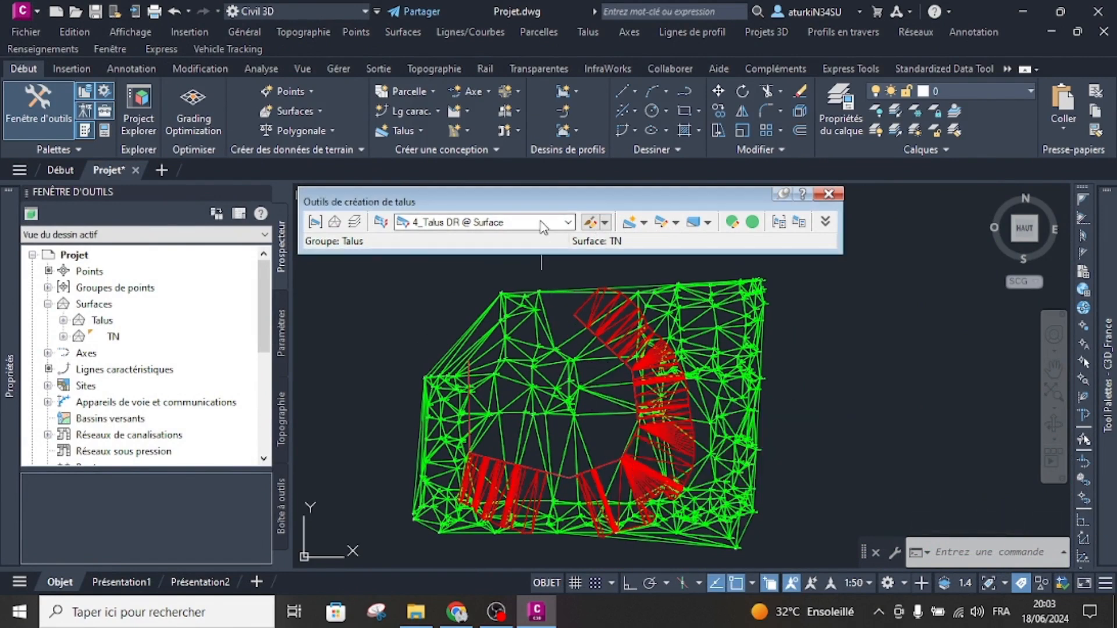
# - Undo the recent commands back through the creation of the grading, leaving only the red feature line on the TN surface
pyautogui.write('u')
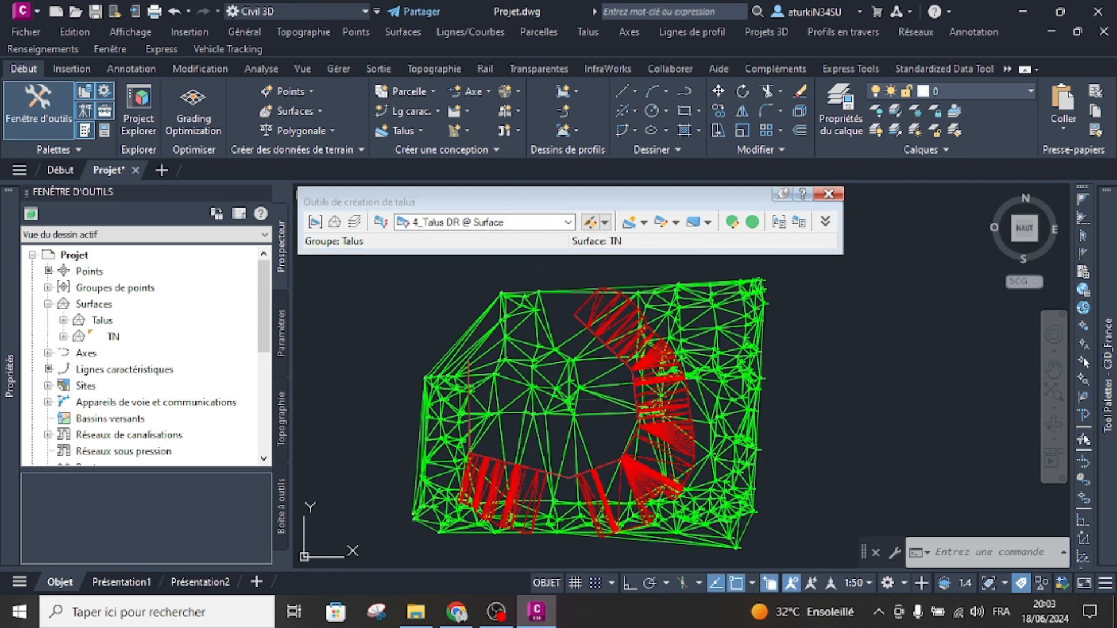
pyautogui.press('Return')
pyautogui.write('u')
pyautogui.press('Return')
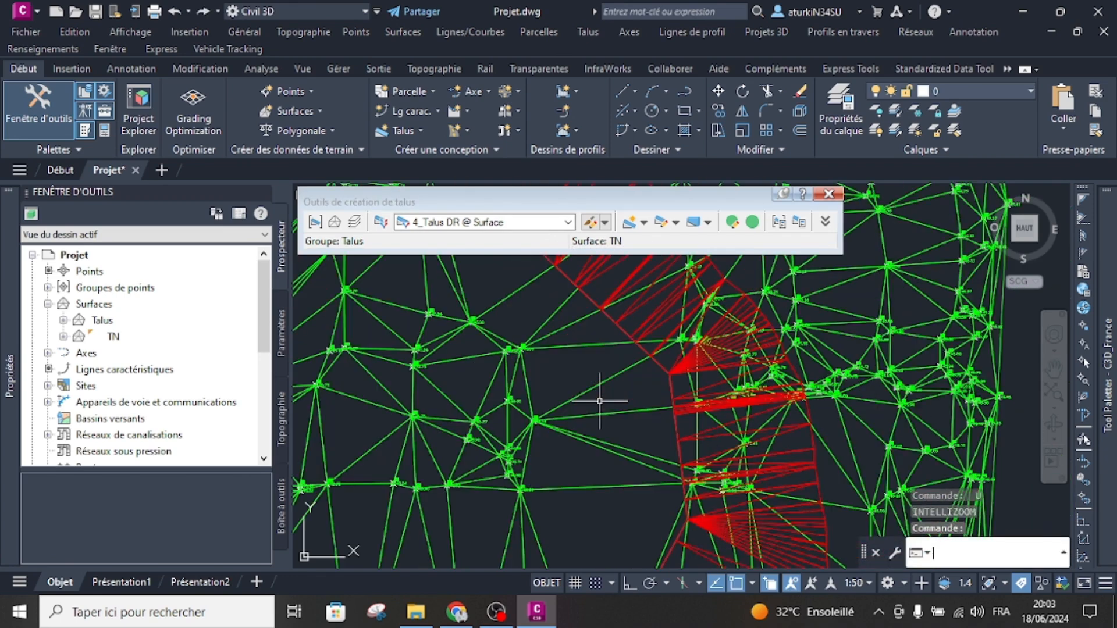
pyautogui.write('u')
pyautogui.press('Return')
pyautogui.write('u')
pyautogui.press('Return')
pyautogui.write('u')
pyautogui.press('Return')
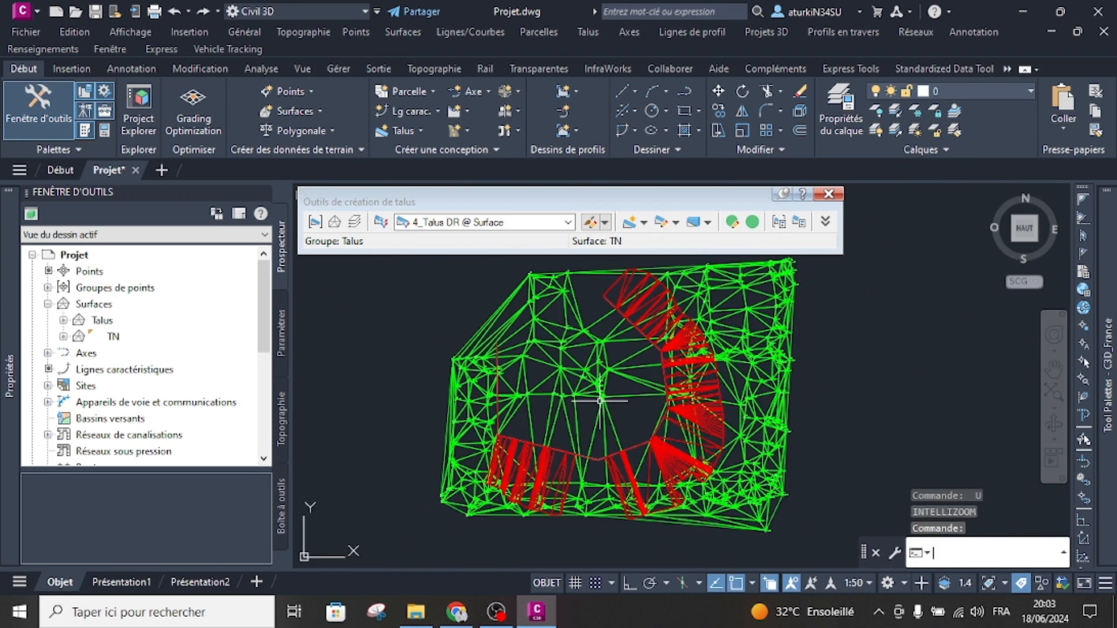
pyautogui.write('u')
pyautogui.press('Return')
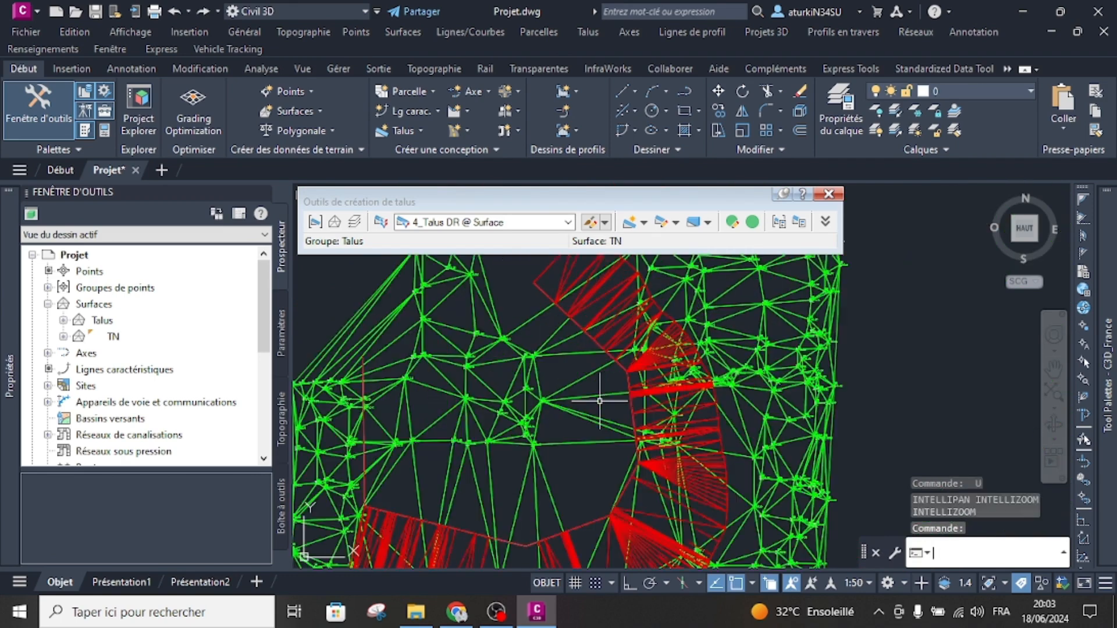
pyautogui.write('u')
pyautogui.press('Return')
pyautogui.write('u')
pyautogui.press('Return')
pyautogui.write('u')
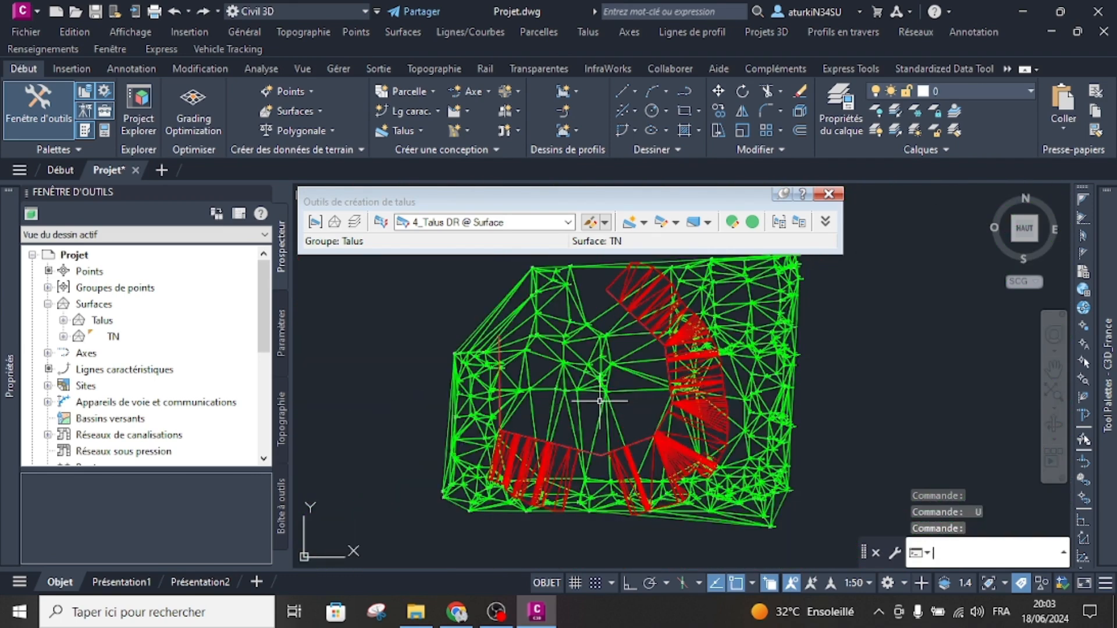
pyautogui.press('Return')
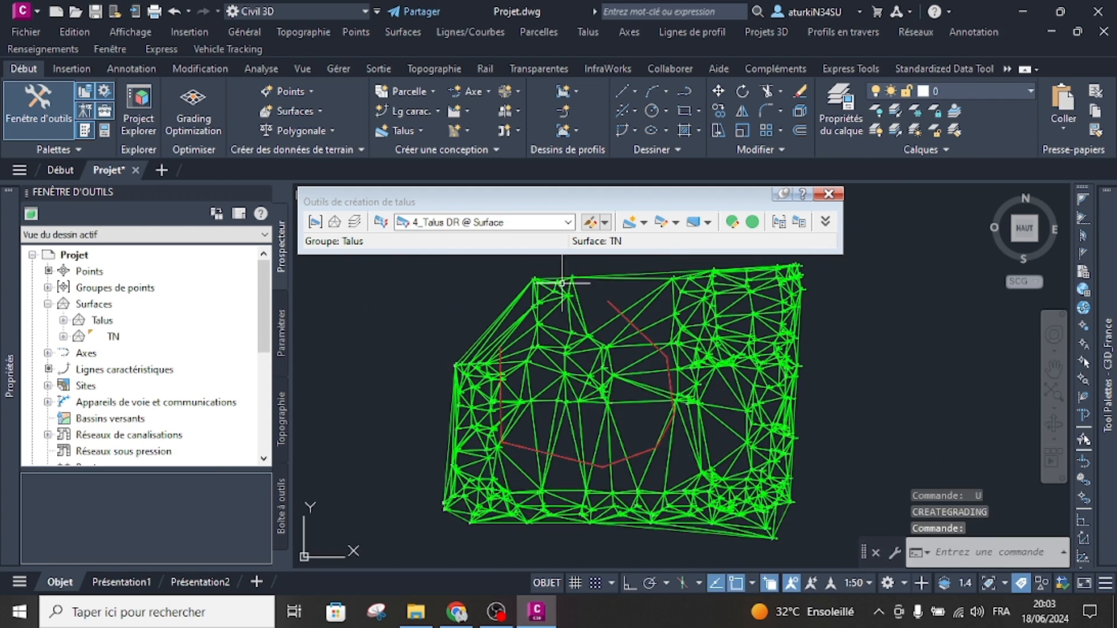
# - Set the grading criteria to 3_Talus DR @ Altitude
pyautogui.click(548, 223)
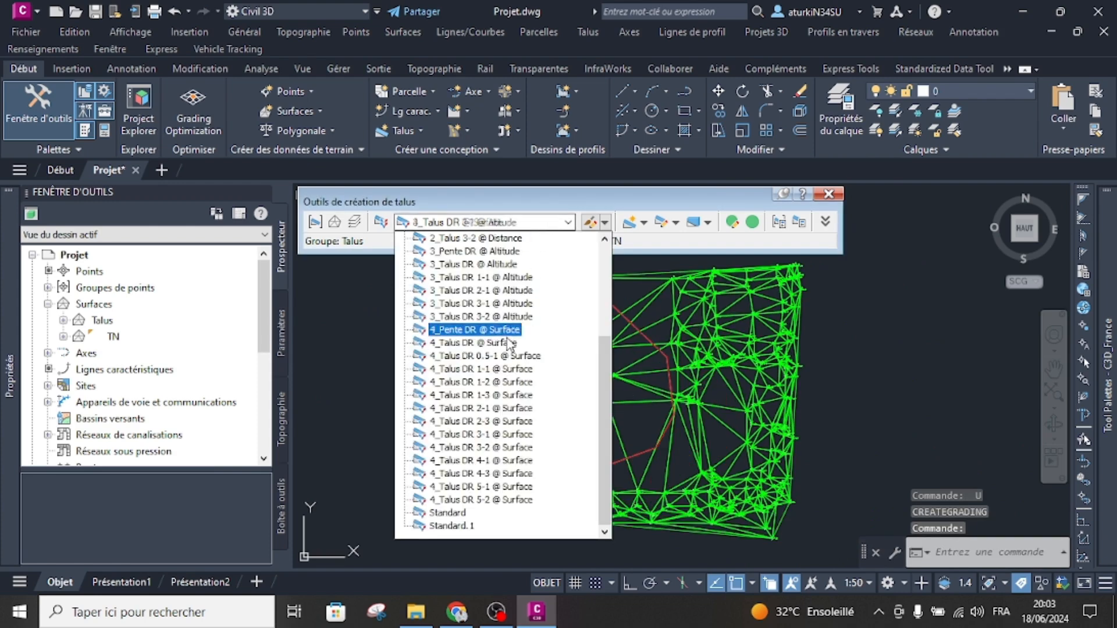
pyautogui.scroll(1, 499, 326)
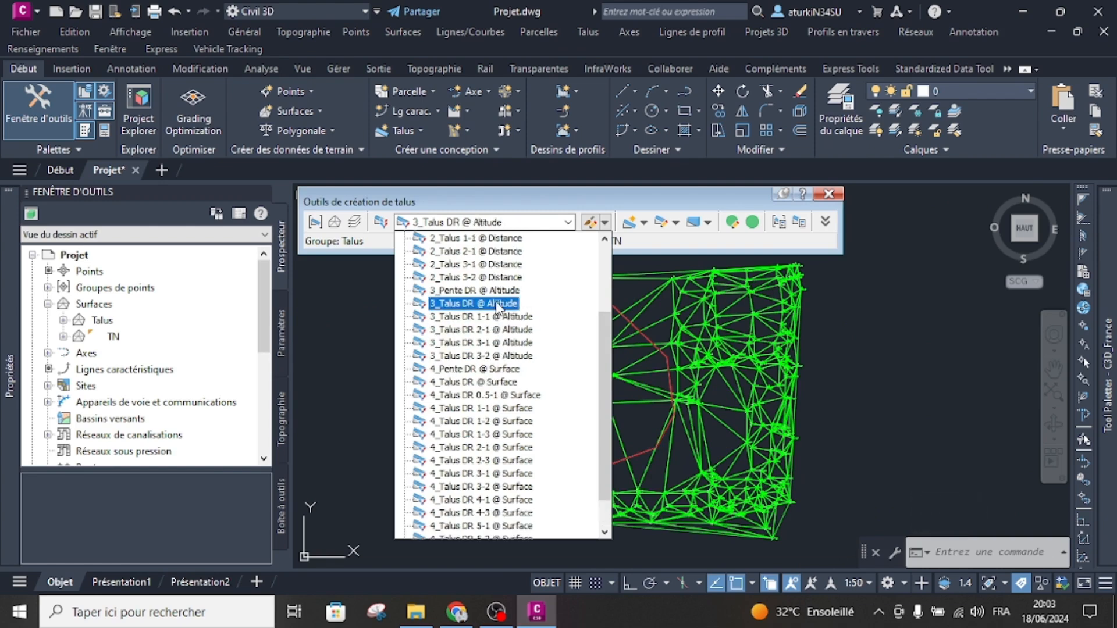
pyautogui.click(497, 304)
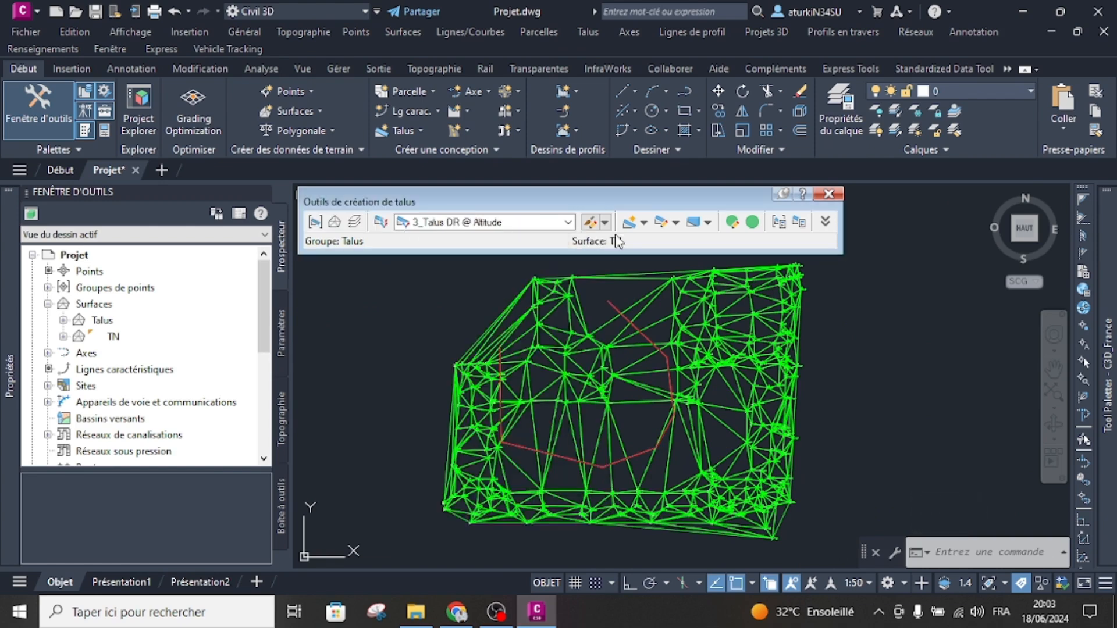
# - Start creating a grading from the red feature line (Ligne caractéristique) and place it on the line's outer side
pyautogui.click(629, 222)
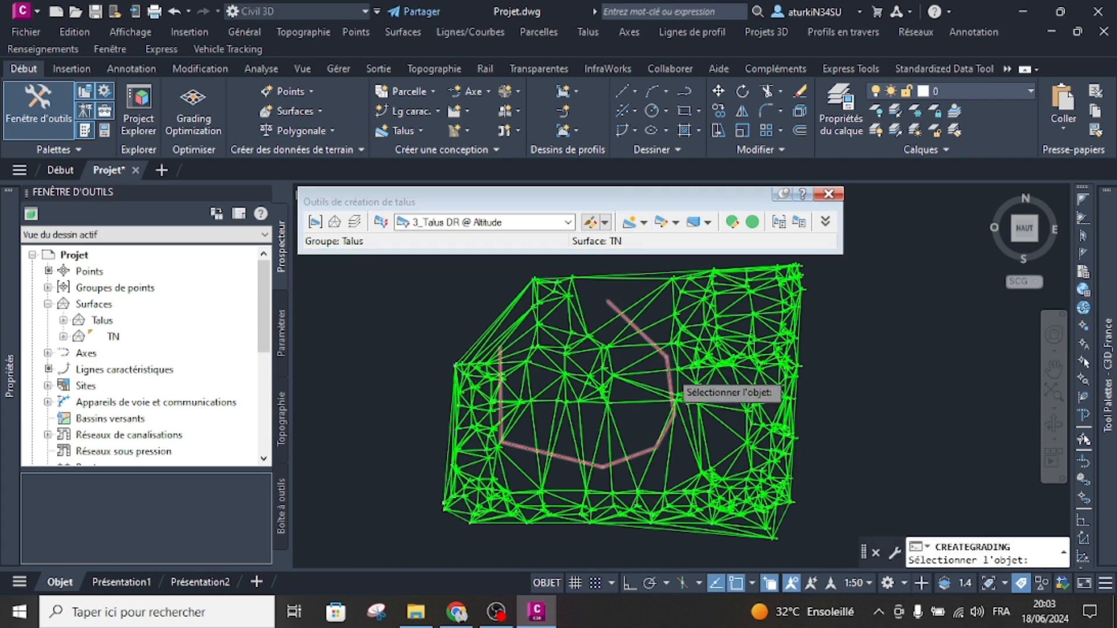
pyautogui.scroll(3, 663, 364)
pyautogui.click(668, 370)
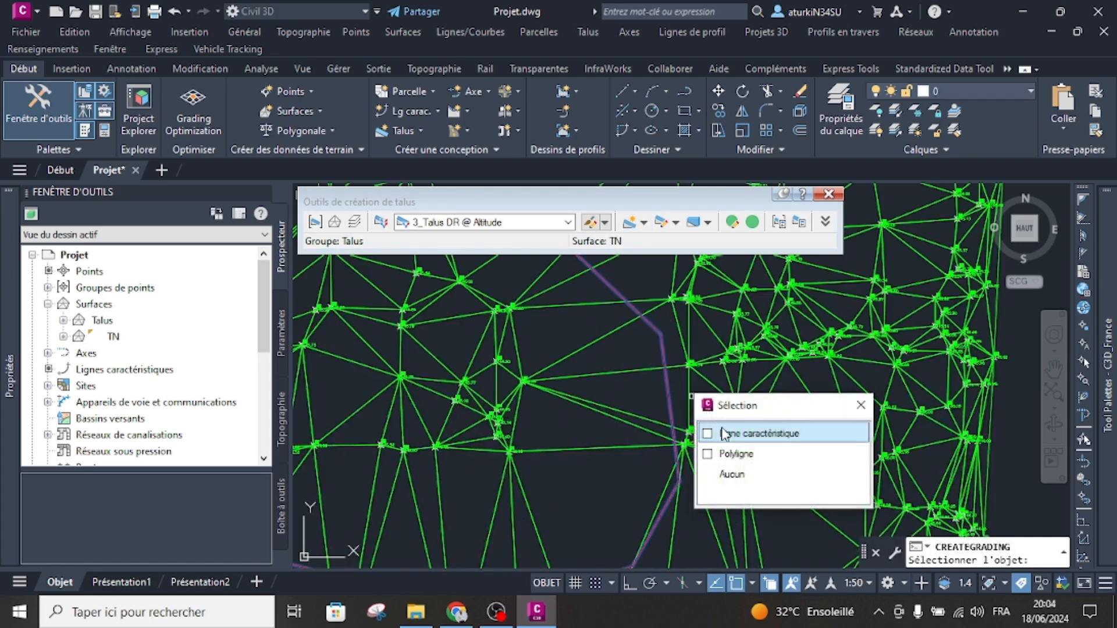
pyautogui.click(723, 433)
pyautogui.click(501, 317)
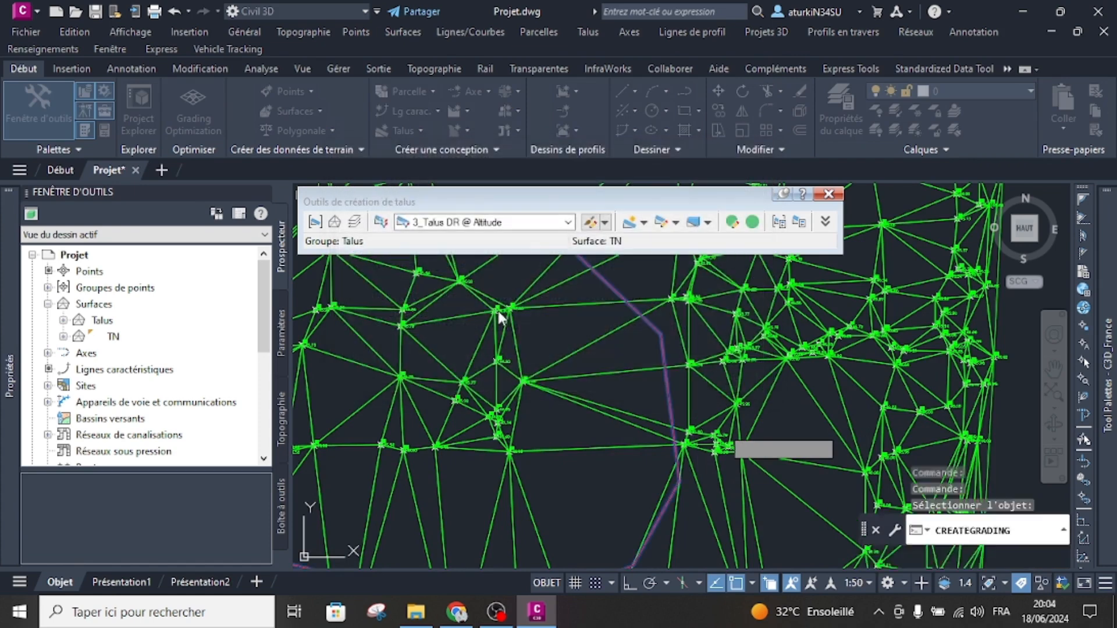
pyautogui.click(705, 403)
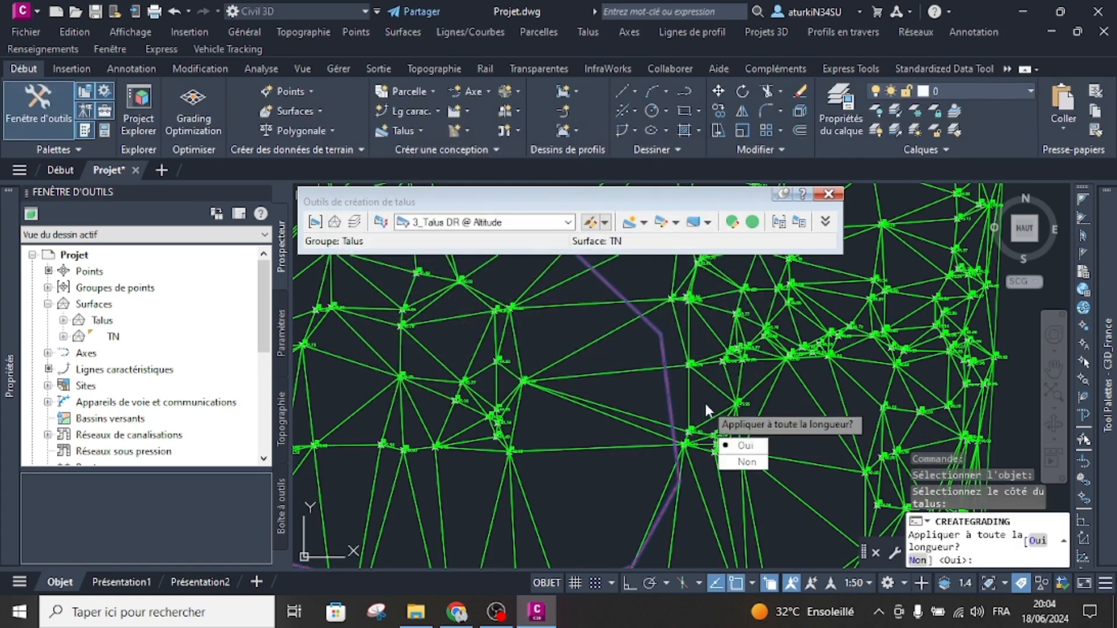
# - Decline applying the grading to the entire length and start it at the feature line's upper endpoint, station 0000.00m
pyautogui.press('Return')
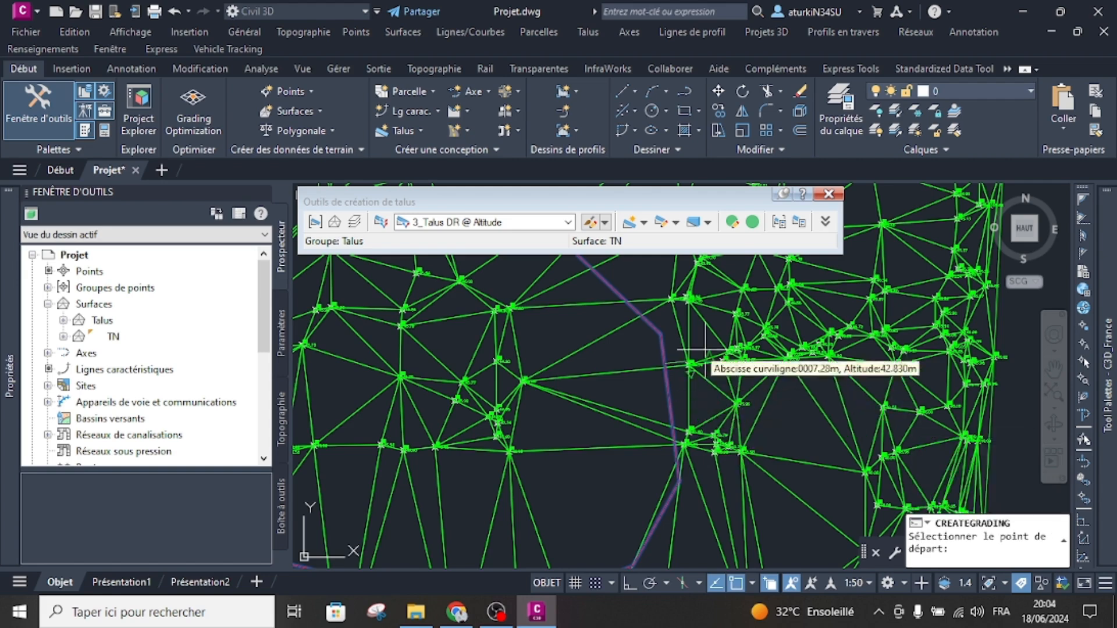
pyautogui.scroll(-3, 704, 401)
pyautogui.moveTo(704, 336); pyautogui.dragTo(701, 397, button='middle')
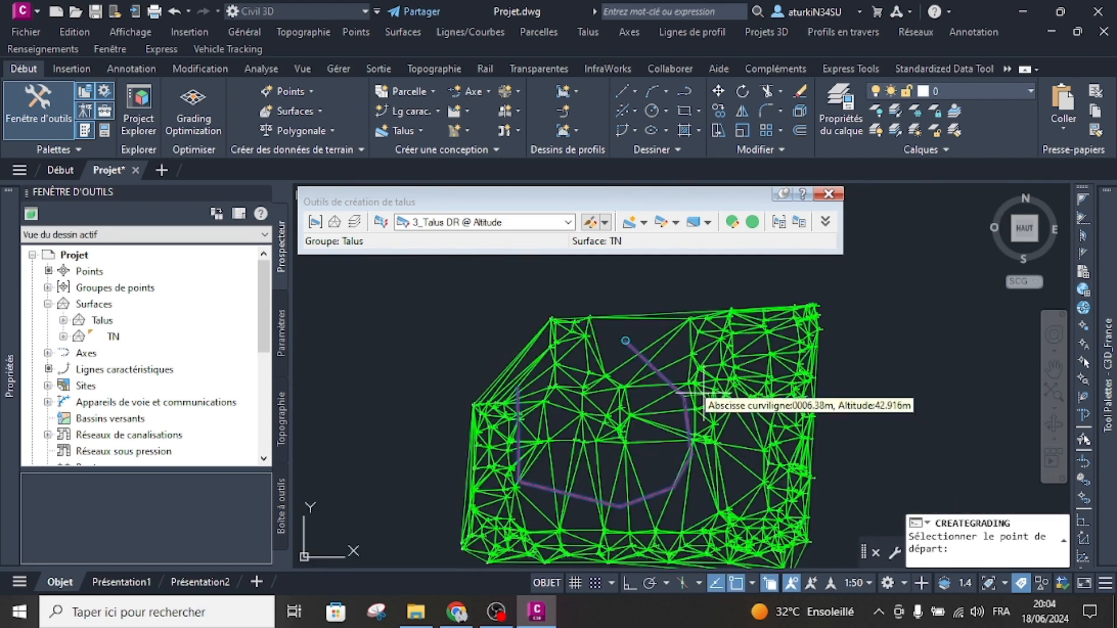
pyautogui.scroll(4, 667, 326)
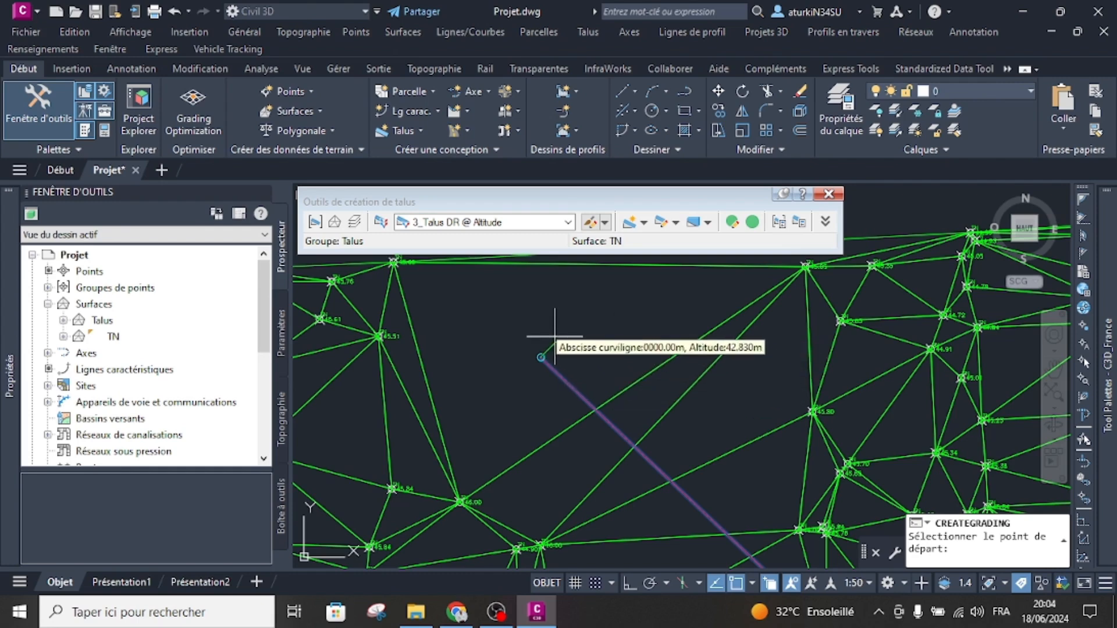
pyautogui.scroll(2, 562, 351)
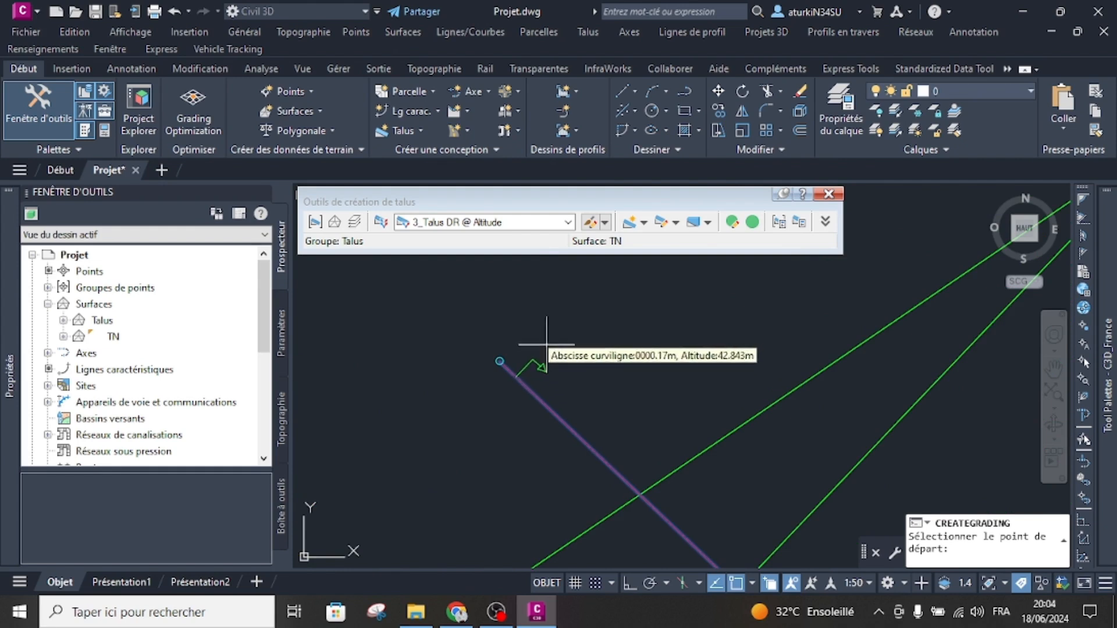
pyautogui.click(499, 360)
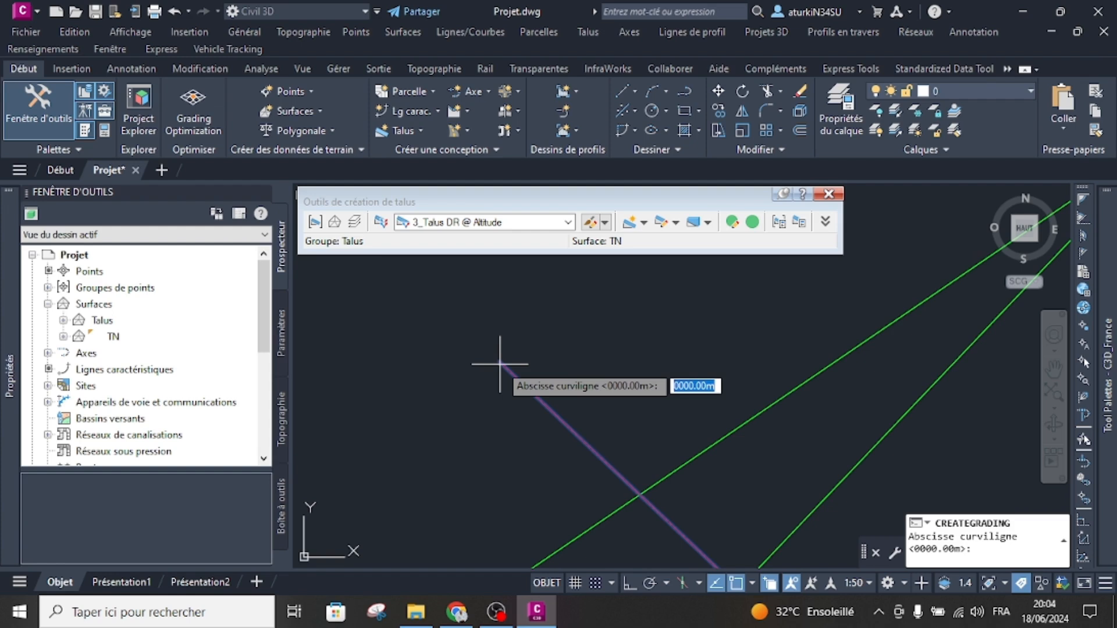
pyautogui.press('Return')
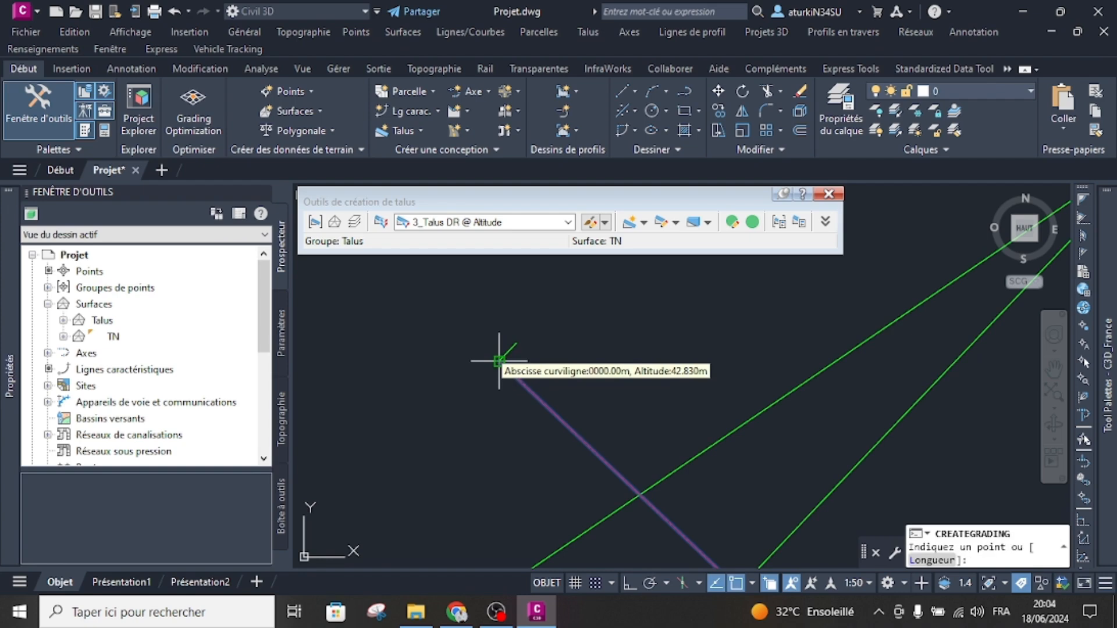
# - End the grading's extent at the feature line's first corner vertex, accepting station 0006.35m
pyautogui.scroll(-4, 602, 341)
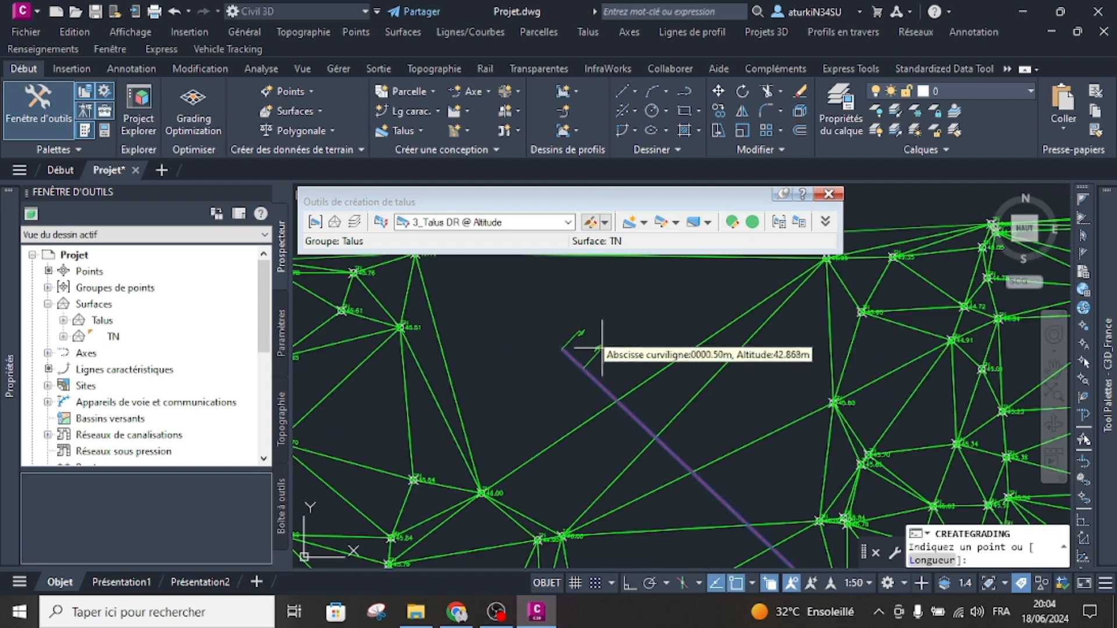
pyautogui.scroll(2, 713, 449)
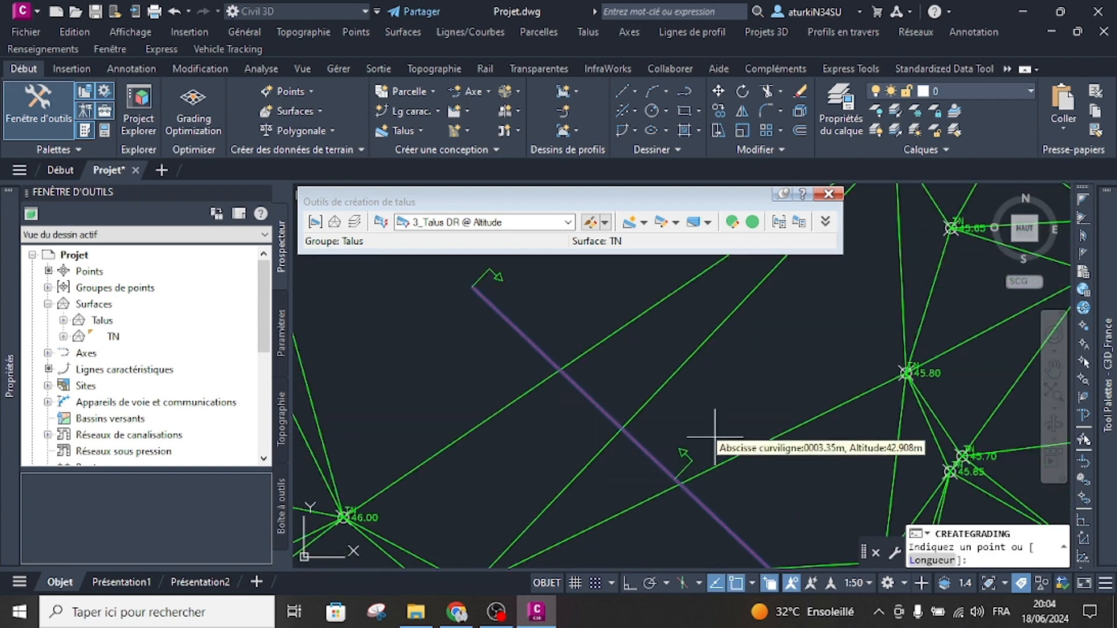
pyautogui.scroll(1, 714, 443)
pyautogui.scroll(1, 723, 429)
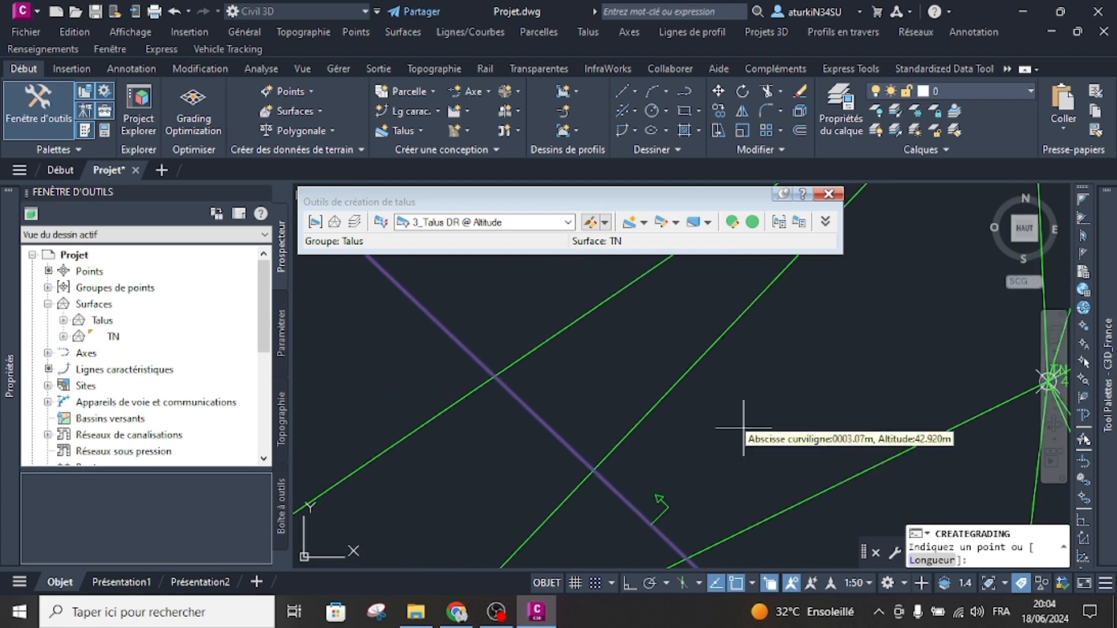
pyautogui.scroll(-2, 744, 422)
pyautogui.scroll(1, 749, 483)
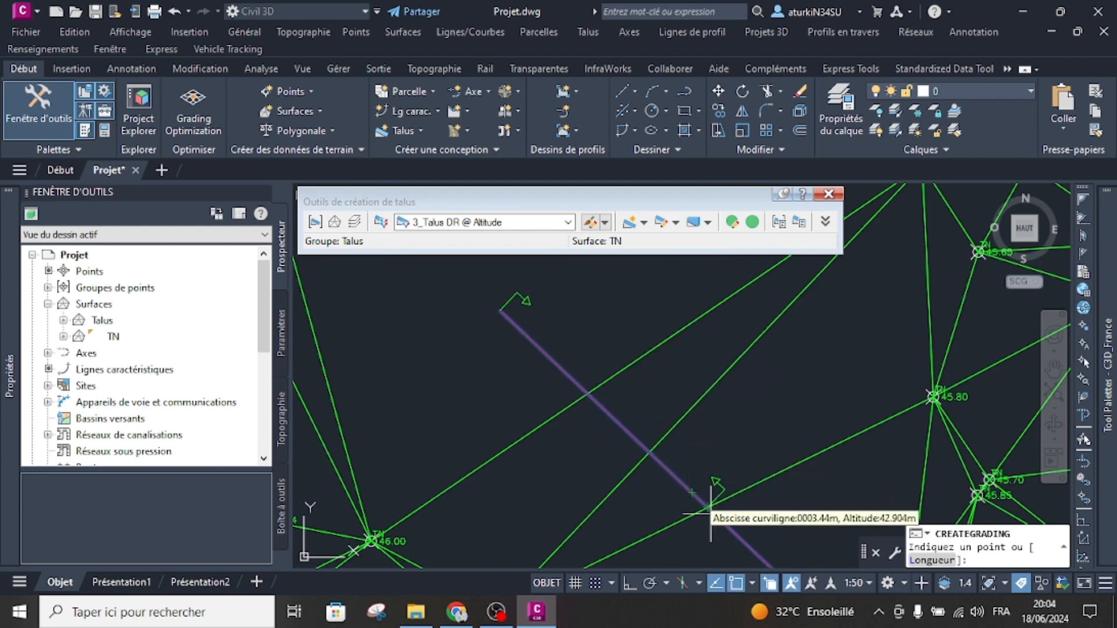
pyautogui.scroll(-3, 727, 471)
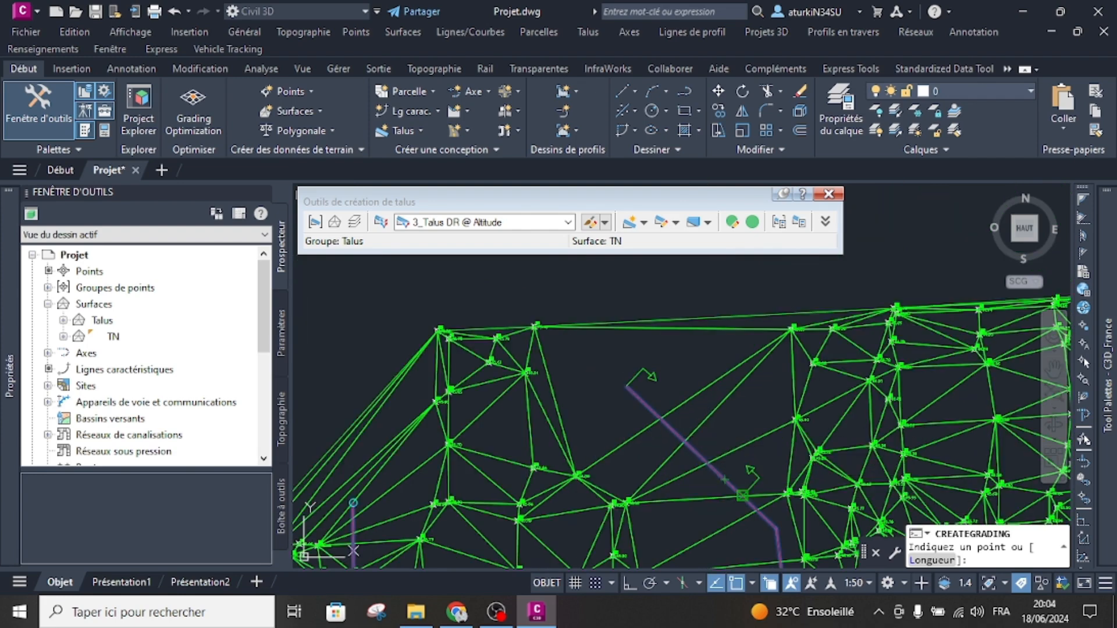
pyautogui.scroll(-2, 742, 496)
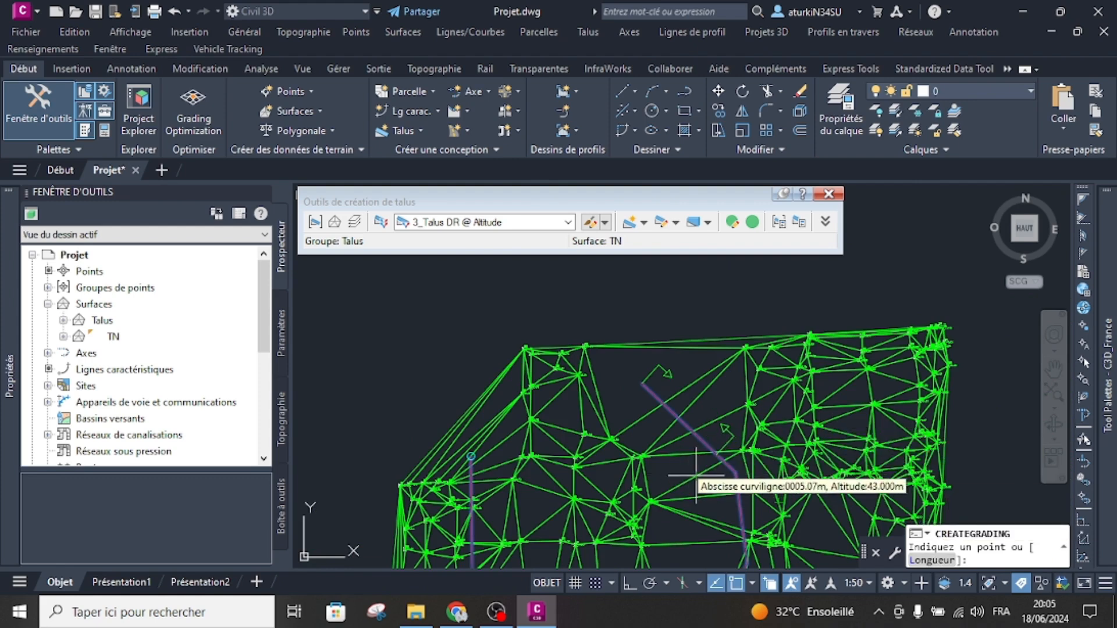
pyautogui.scroll(2, 721, 478)
pyautogui.scroll(2, 734, 481)
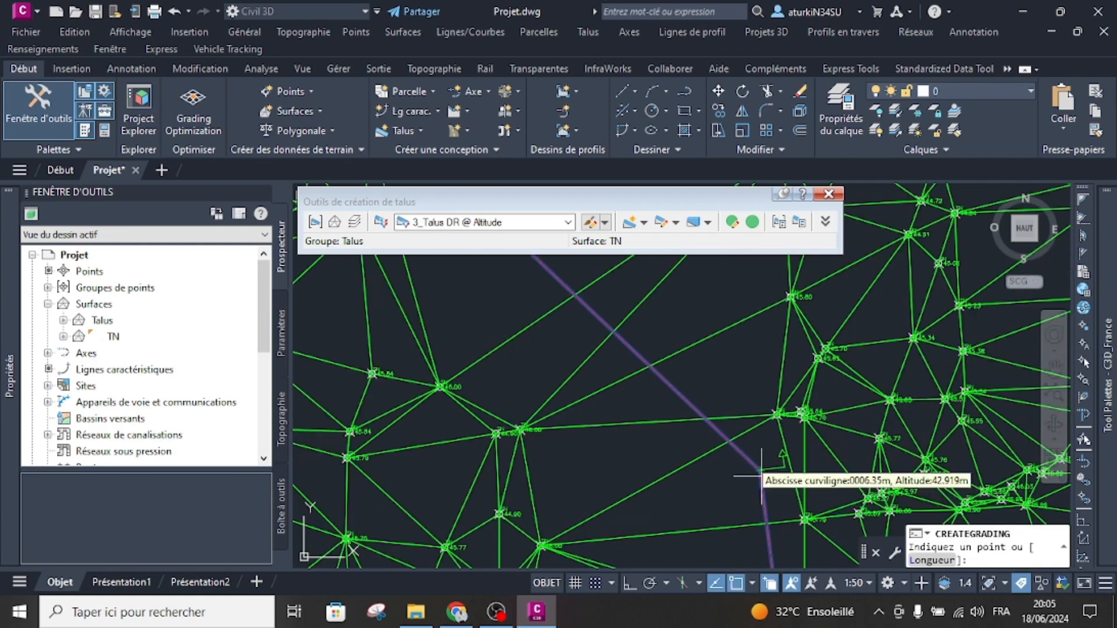
pyautogui.scroll(-2, 760, 475)
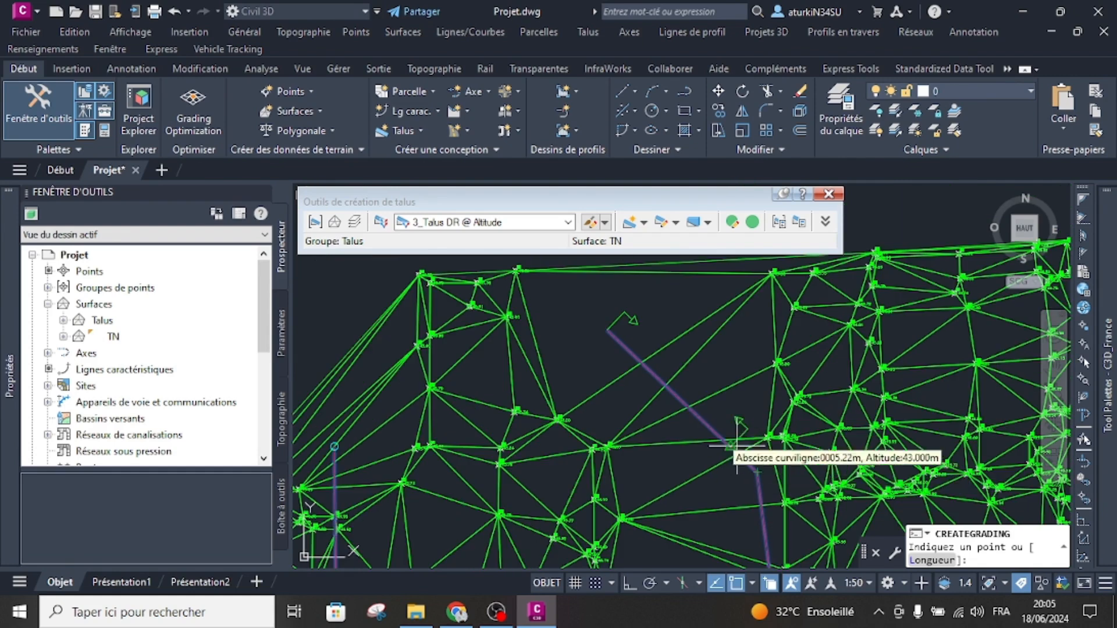
pyautogui.click(758, 471)
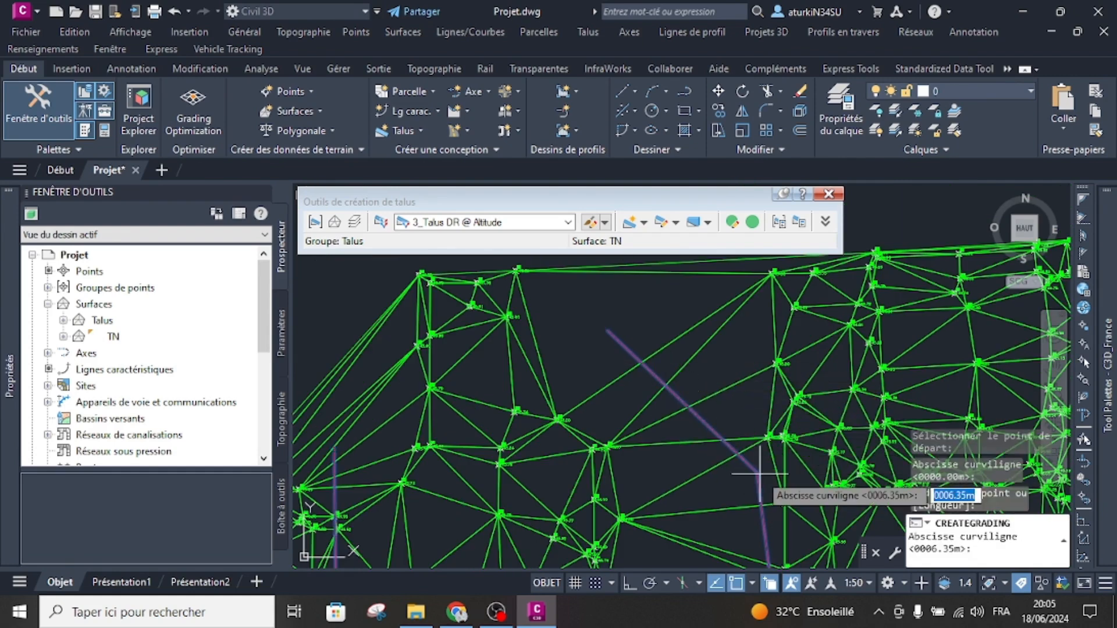
pyautogui.press('Return')
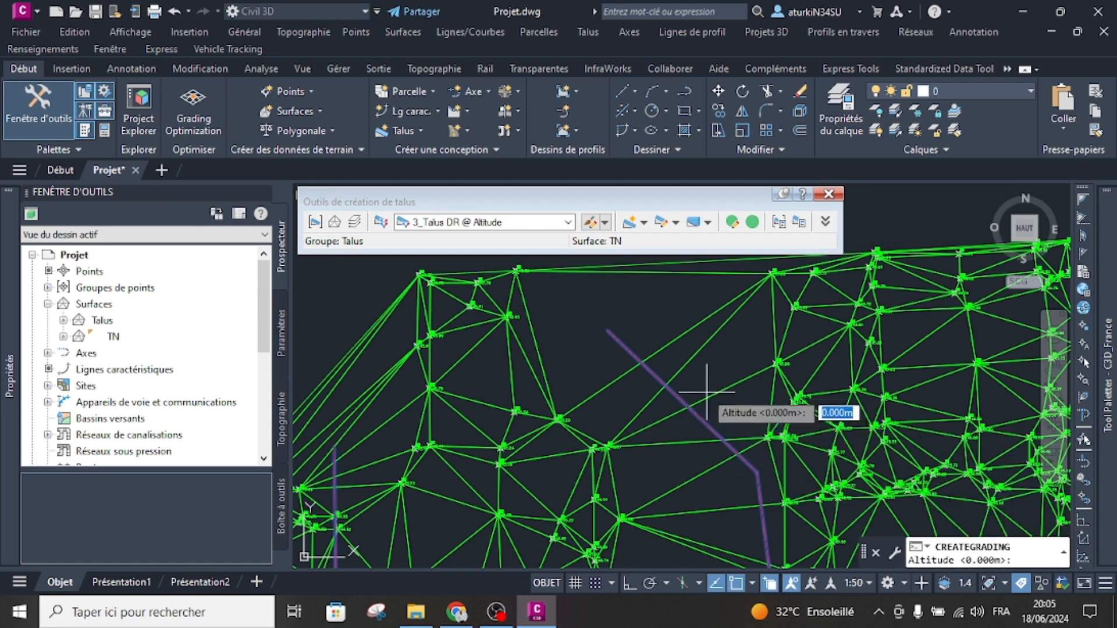
# - Set the grading's target altitude to 45 m
pyautogui.scroll(2, 691, 381)
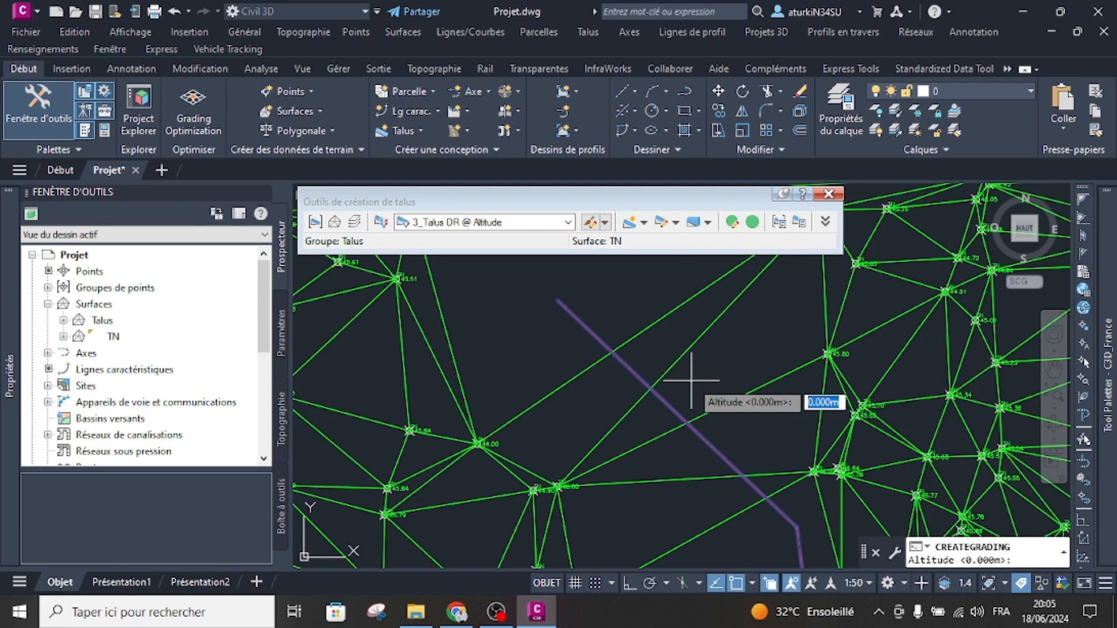
pyautogui.scroll(2, 820, 349)
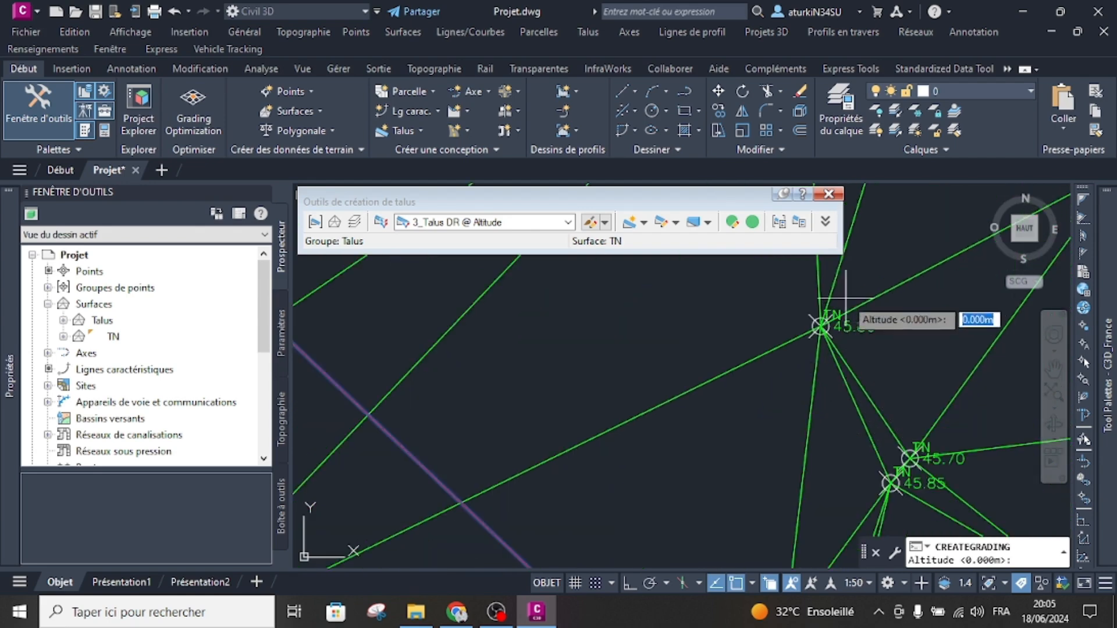
pyautogui.scroll(-4, 837, 332)
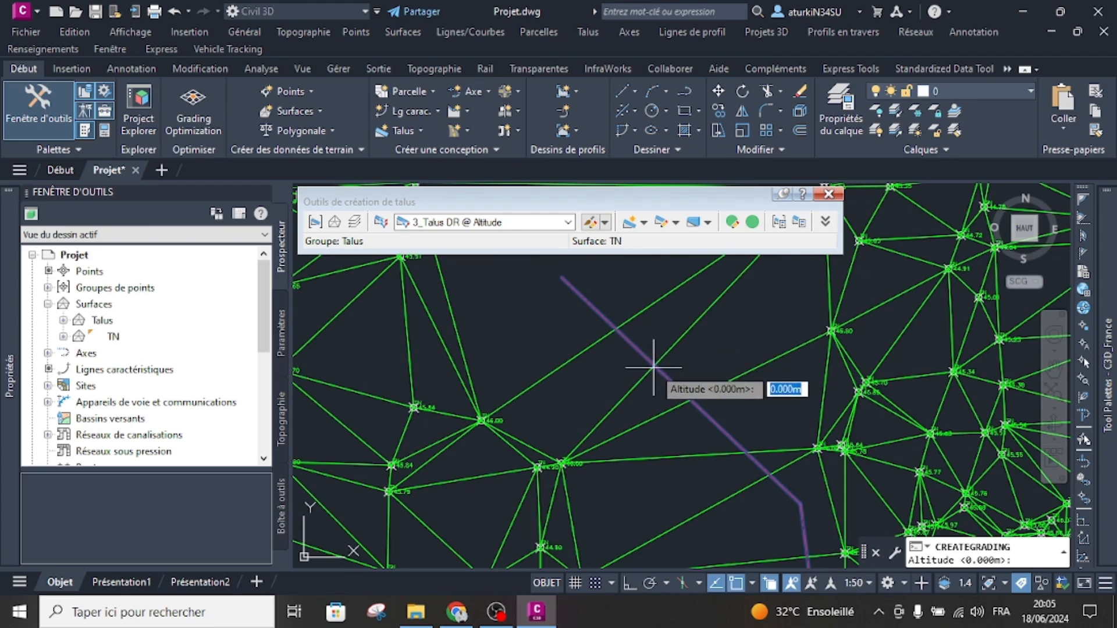
pyautogui.write('45')
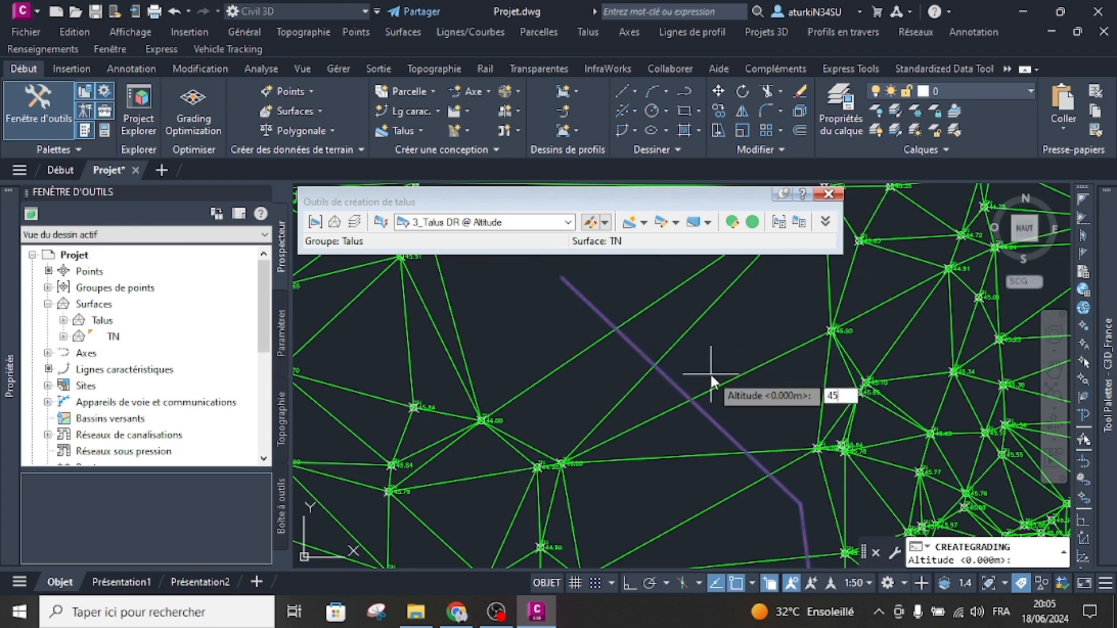
pyautogui.press('Return')
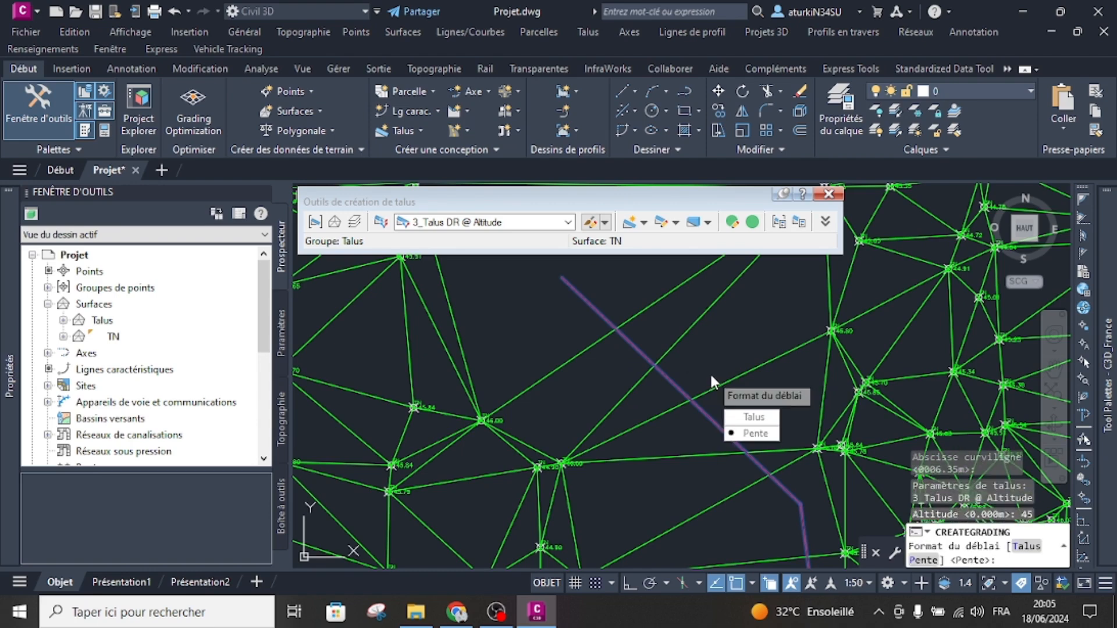
# - Choose the Talus format for both cut and fill and set each slope to 75%, completing the grading
pyautogui.write('t')
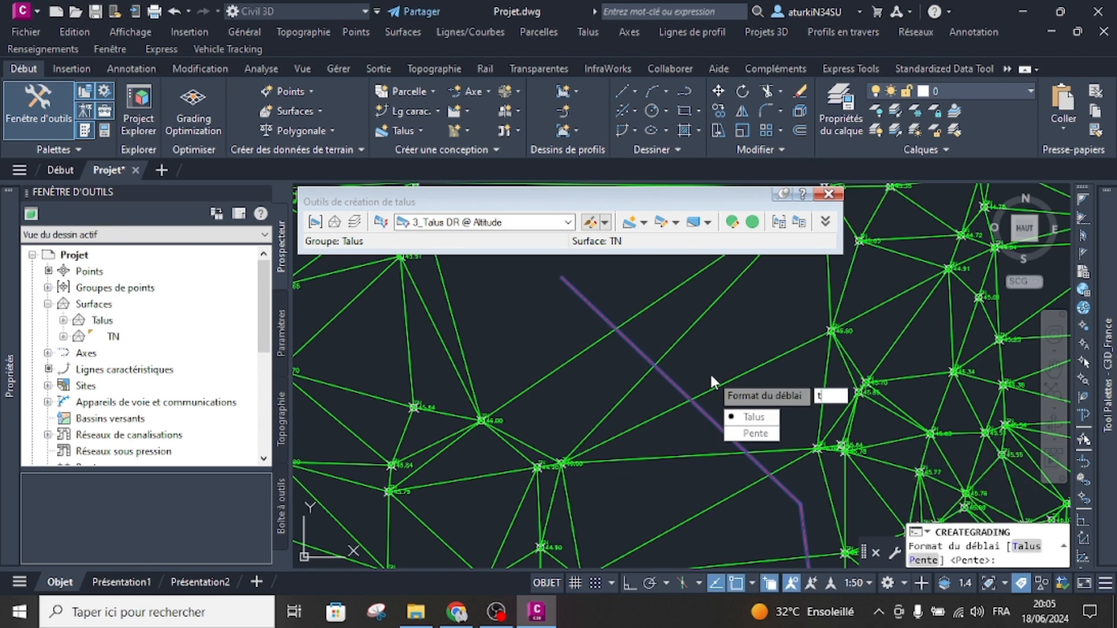
pyautogui.press('Return')
pyautogui.write('75')
pyautogui.press('Return')
pyautogui.write('t')
pyautogui.press('Return')
pyautogui.write('75')
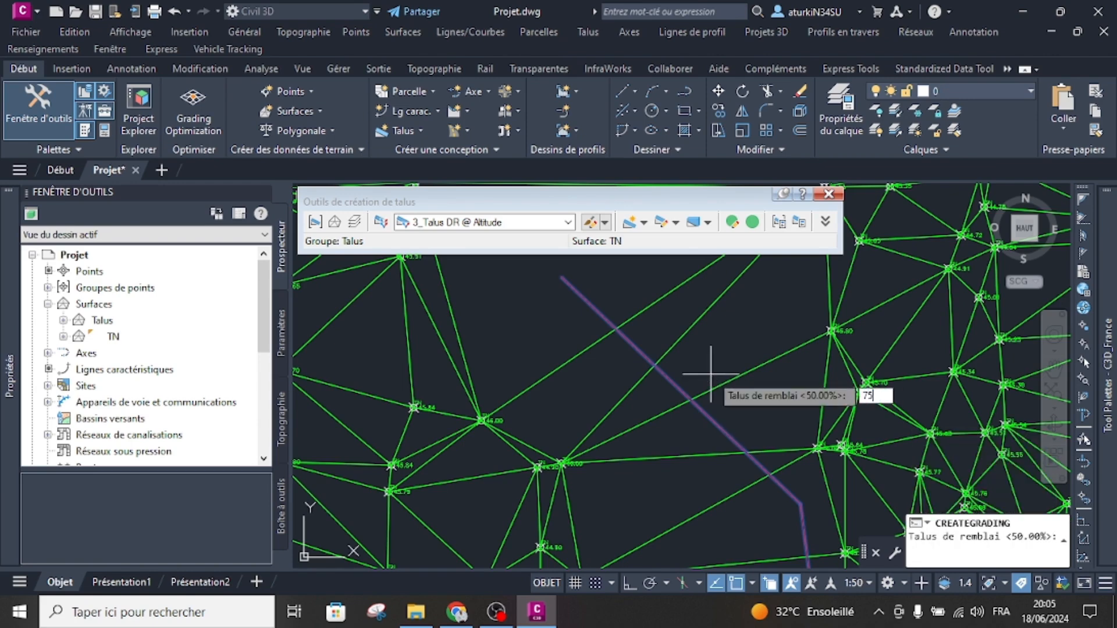
pyautogui.press('Return')
pyautogui.scroll(-5, 710, 374)
pyautogui.scroll(3, 748, 363)
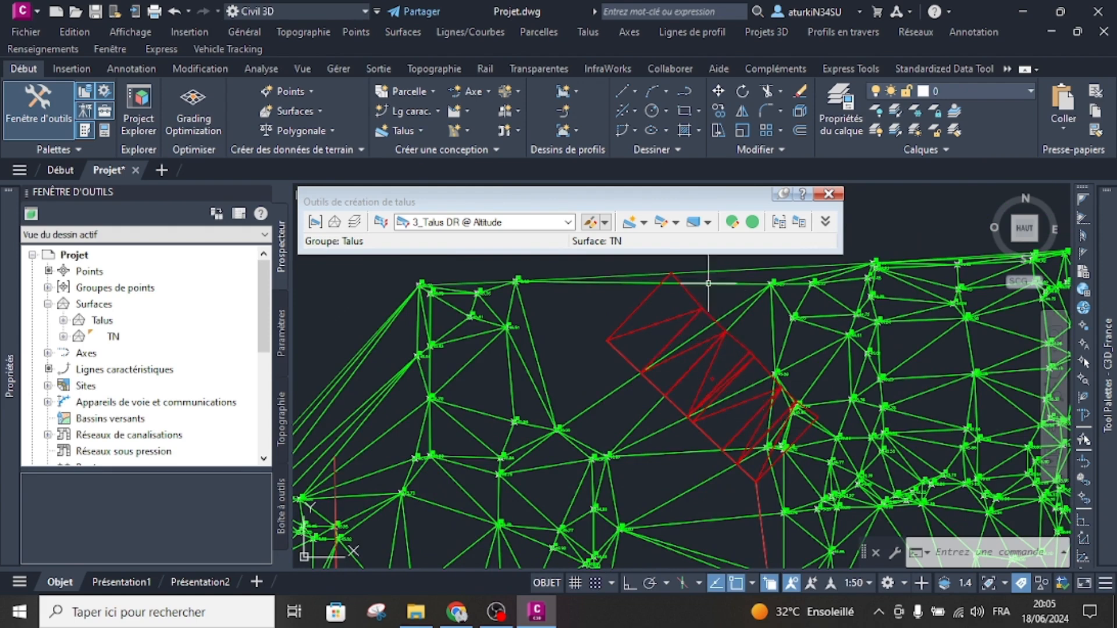
# - Change the grading criteria to 2_Talus @ Distance
pyautogui.scroll(-2, 728, 358)
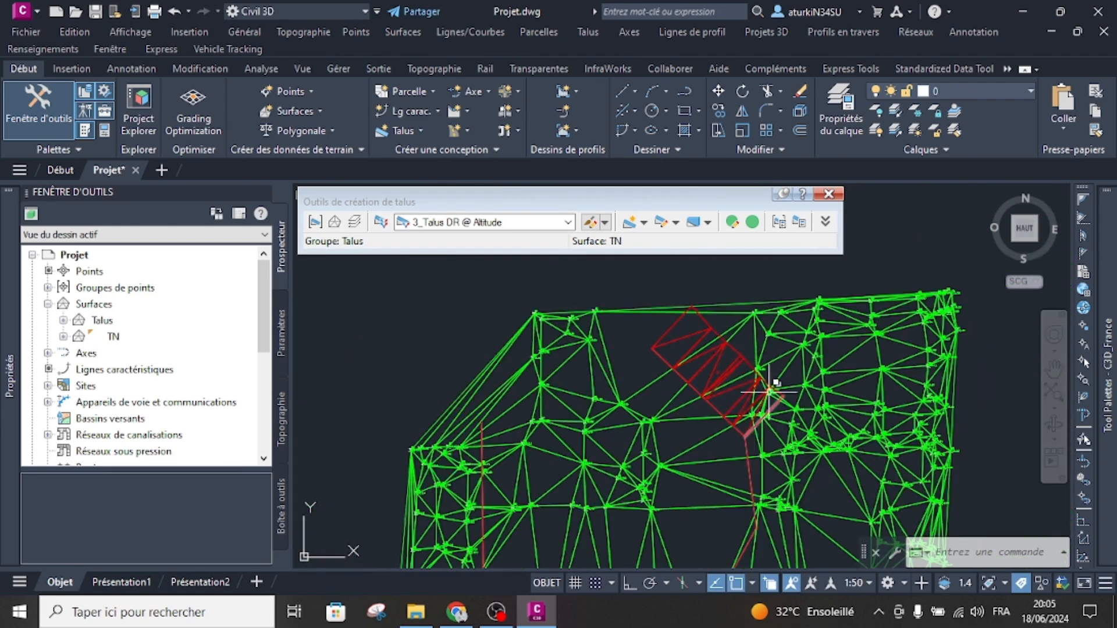
pyautogui.scroll(-2, 766, 364)
pyautogui.moveTo(731, 460); pyautogui.dragTo(733, 430, button='middle')
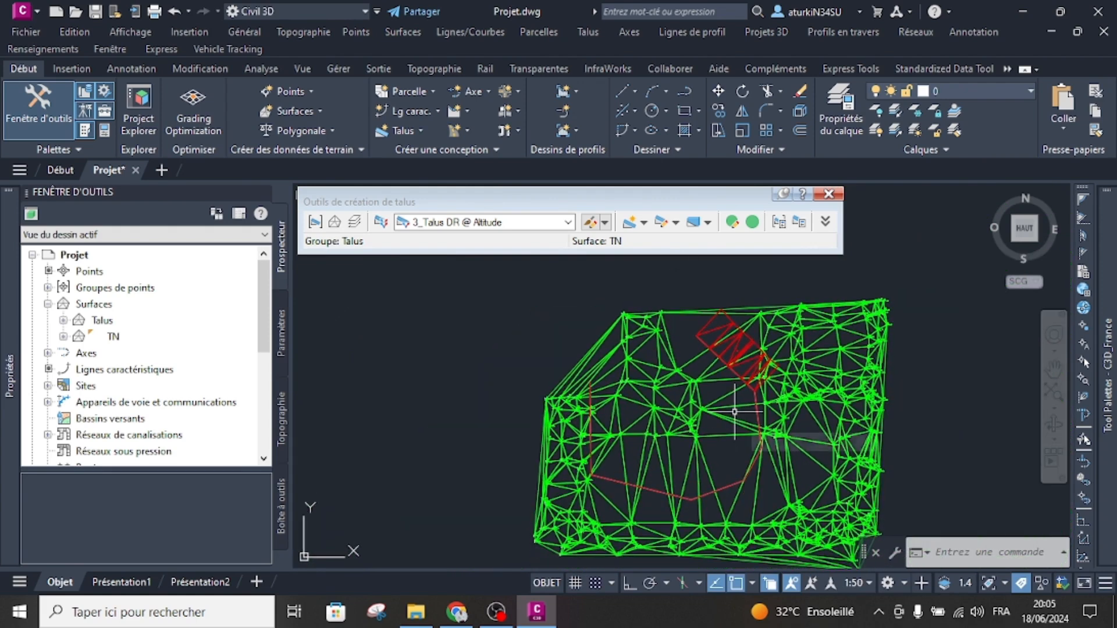
pyautogui.press('Escape')
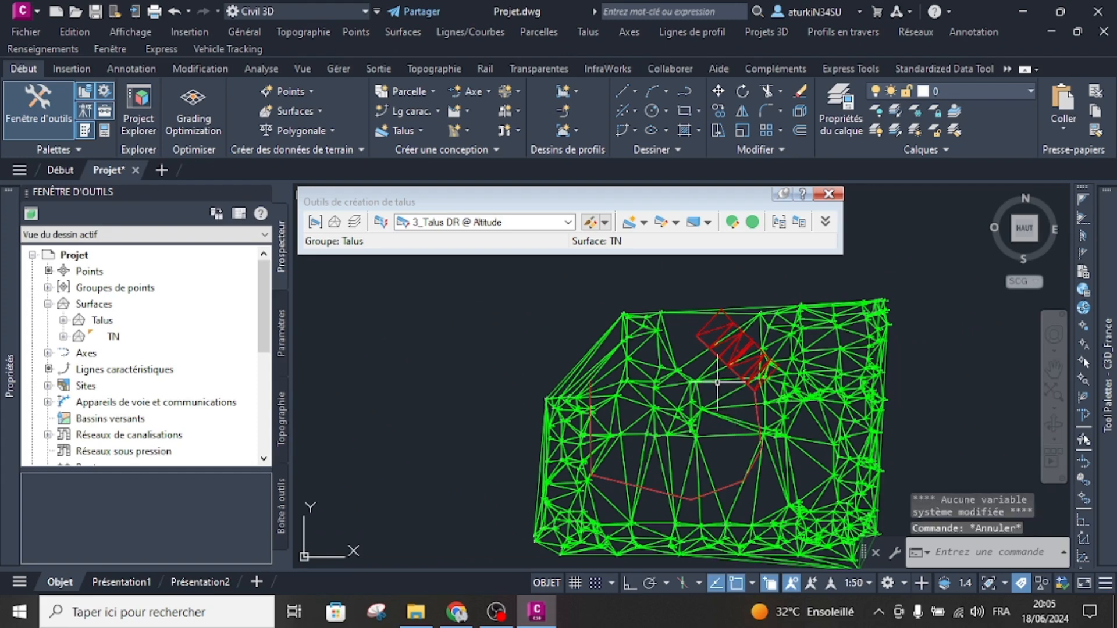
pyautogui.click(544, 222)
pyautogui.scroll(3, 486, 283)
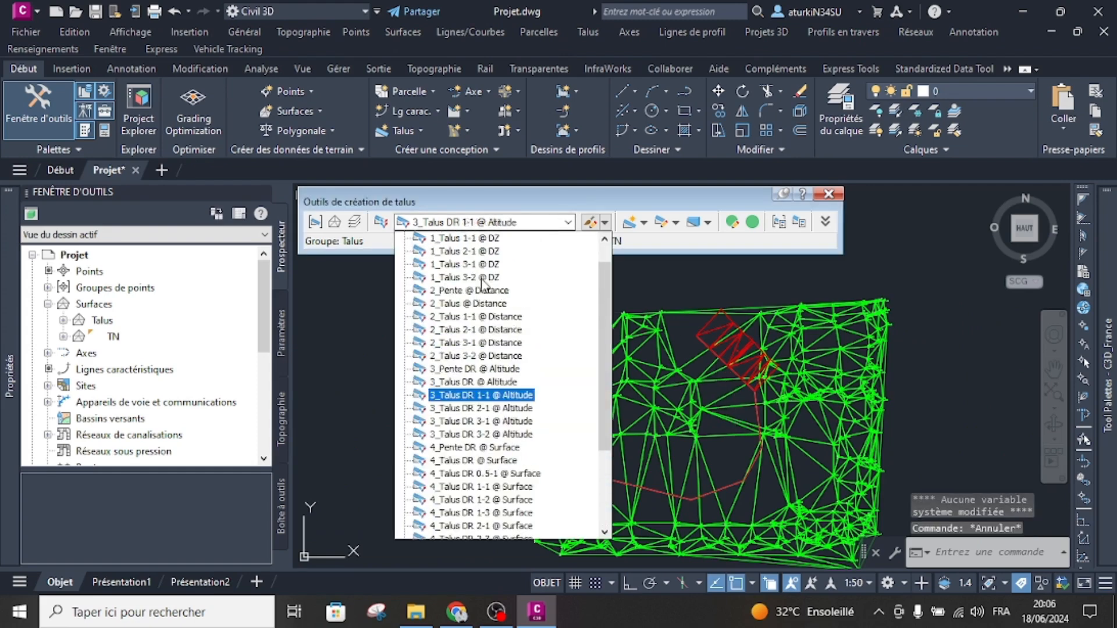
pyautogui.click(481, 304)
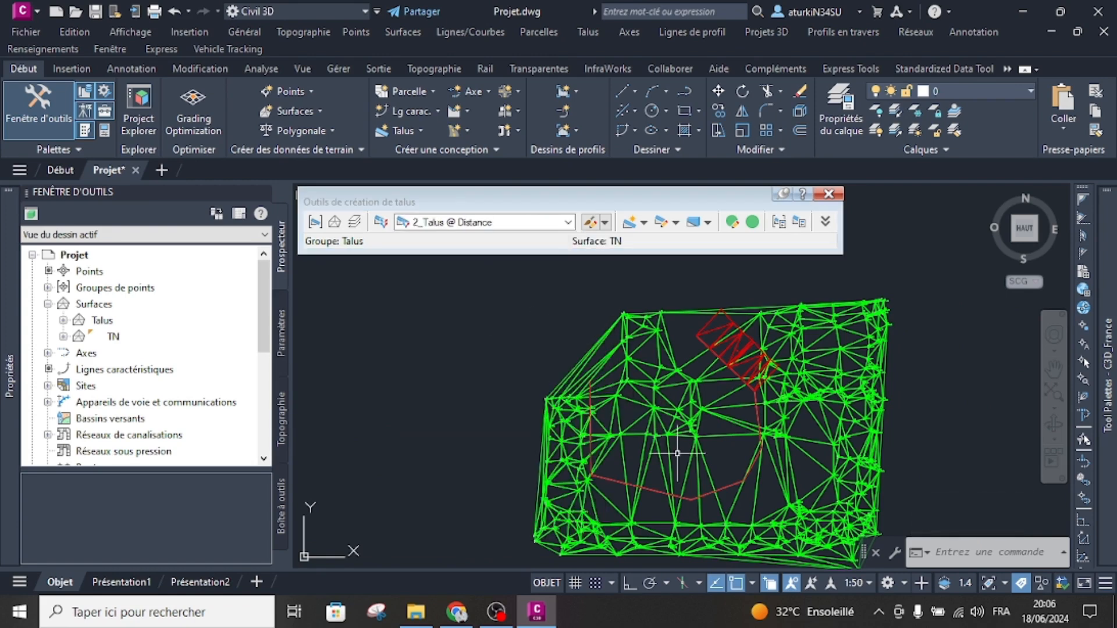
# - Examine the elevations along the new grading's outer edge line in the elevation editor, and close it
pyautogui.scroll(2, 751, 323)
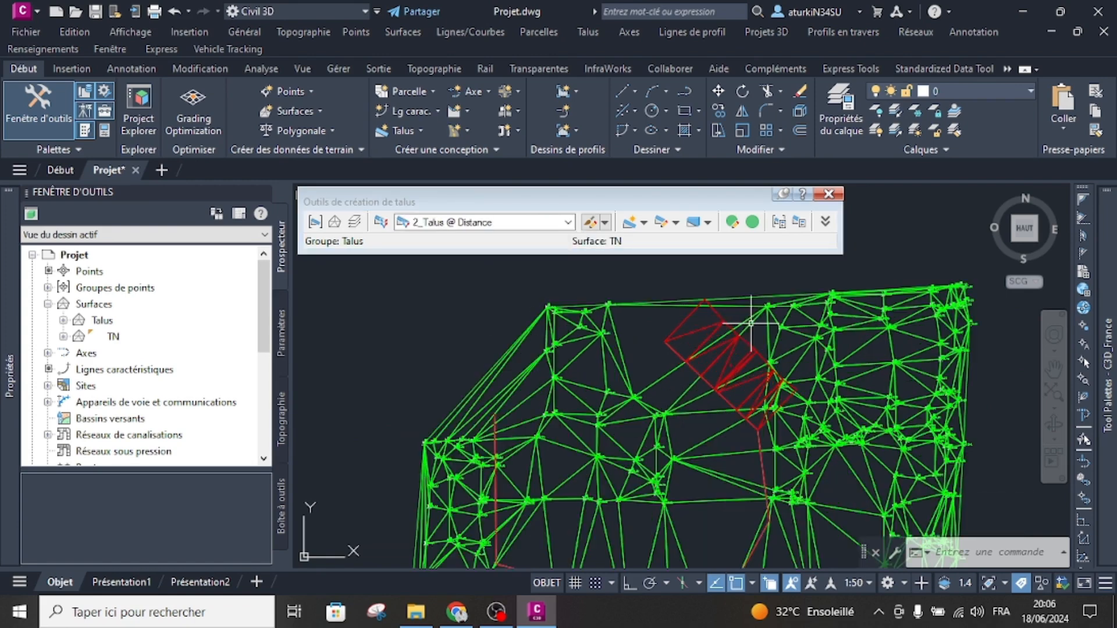
pyautogui.moveTo(751, 323); pyautogui.dragTo(749, 356, button='middle')
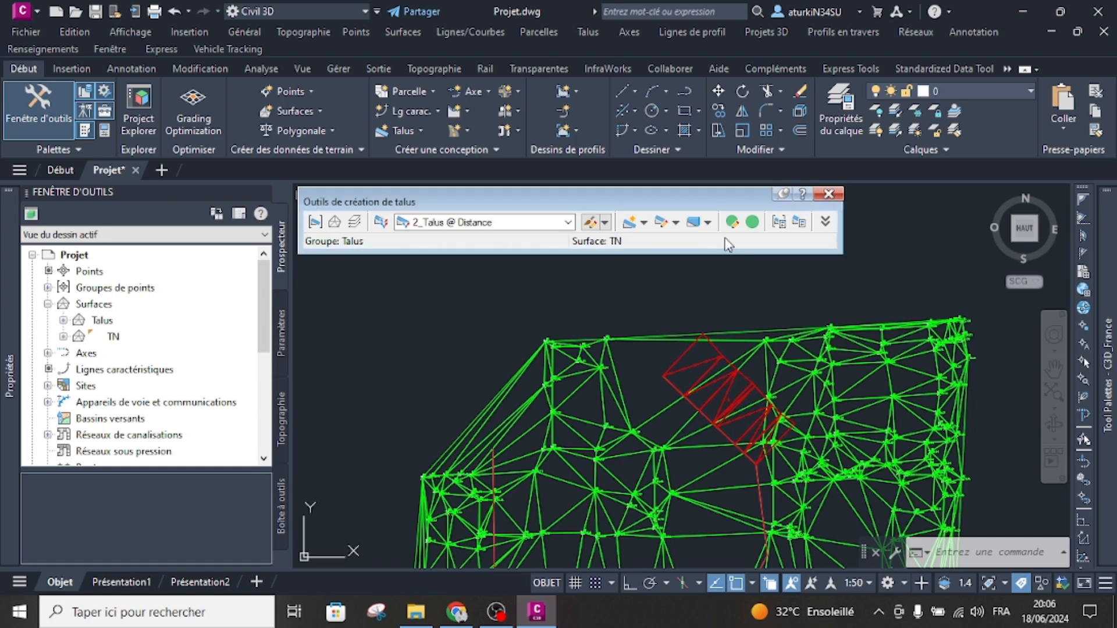
pyautogui.scroll(-2, 643, 291)
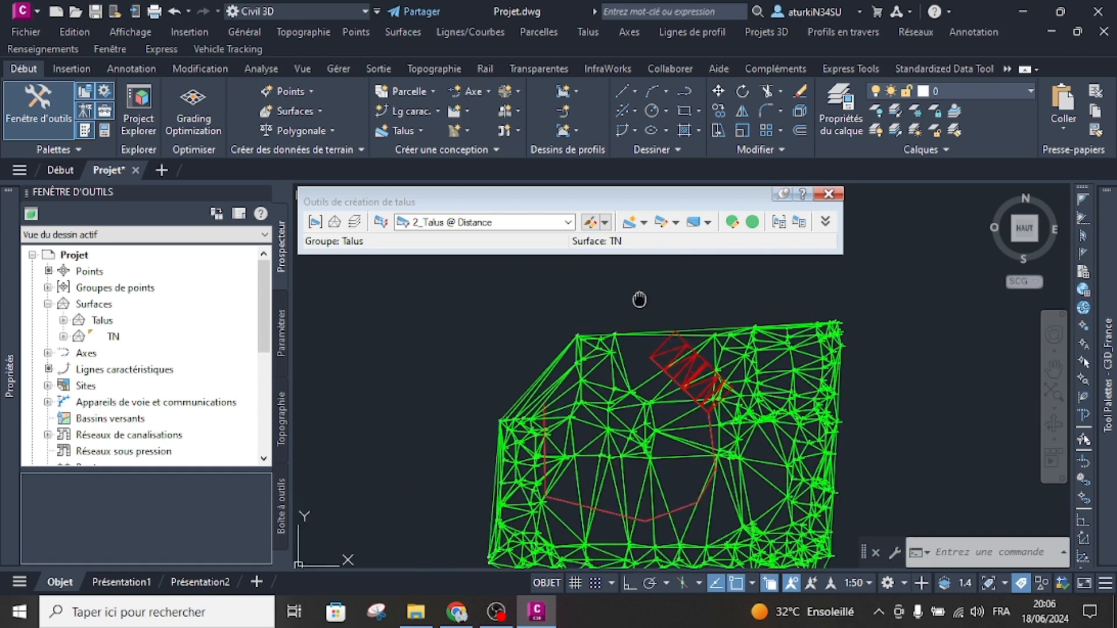
pyautogui.moveTo(643, 292); pyautogui.dragTo(585, 293, button='middle')
pyautogui.scroll(2, 620, 391)
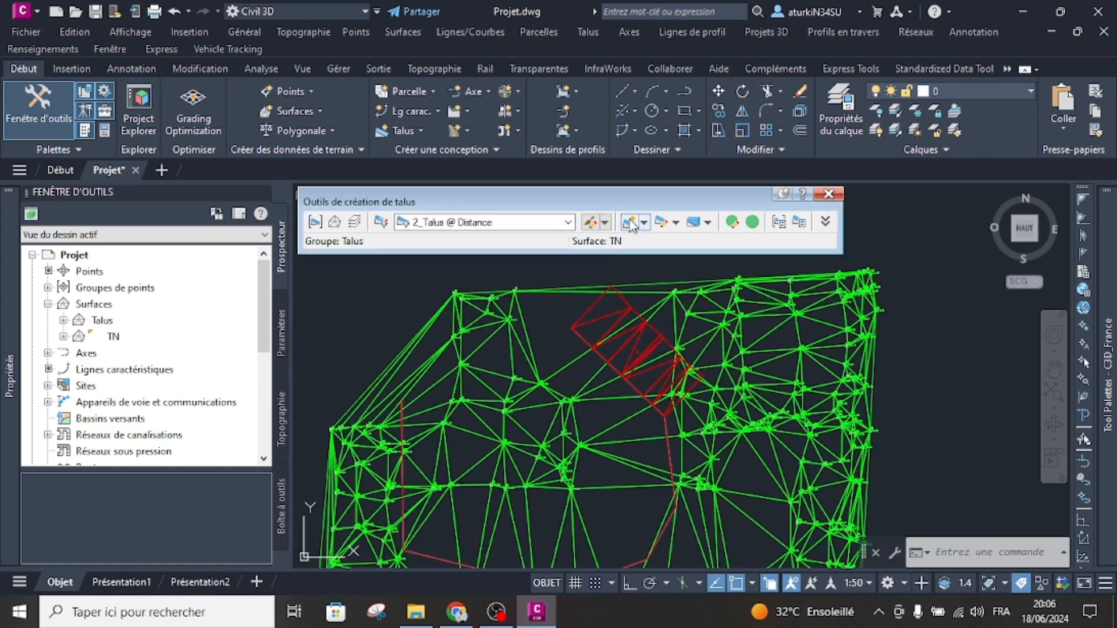
pyautogui.scroll(4, 643, 326)
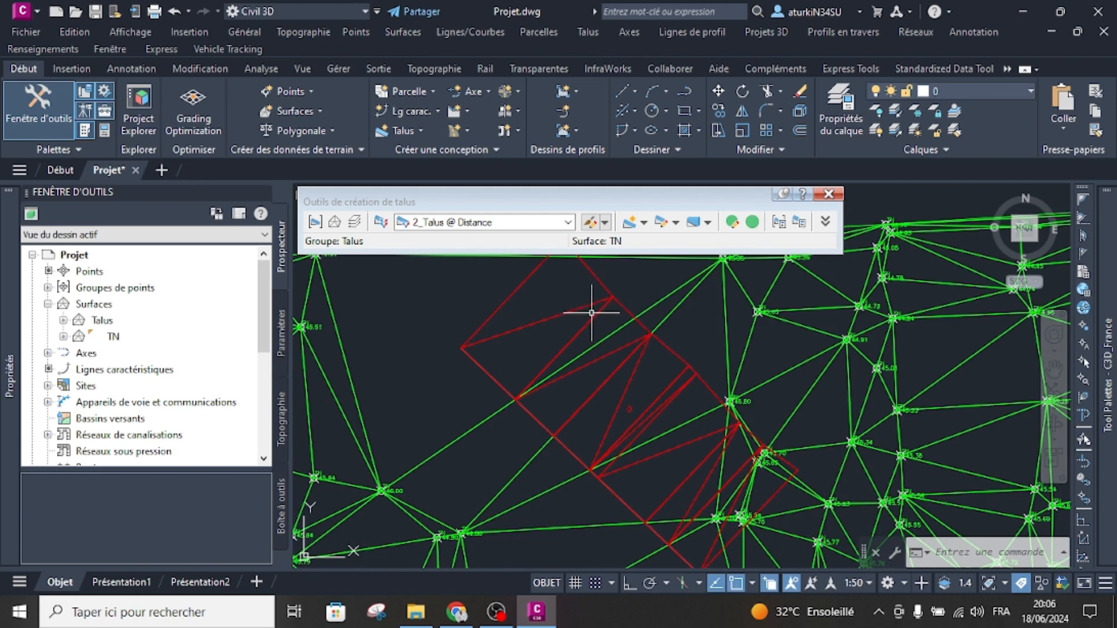
pyautogui.click(627, 306)
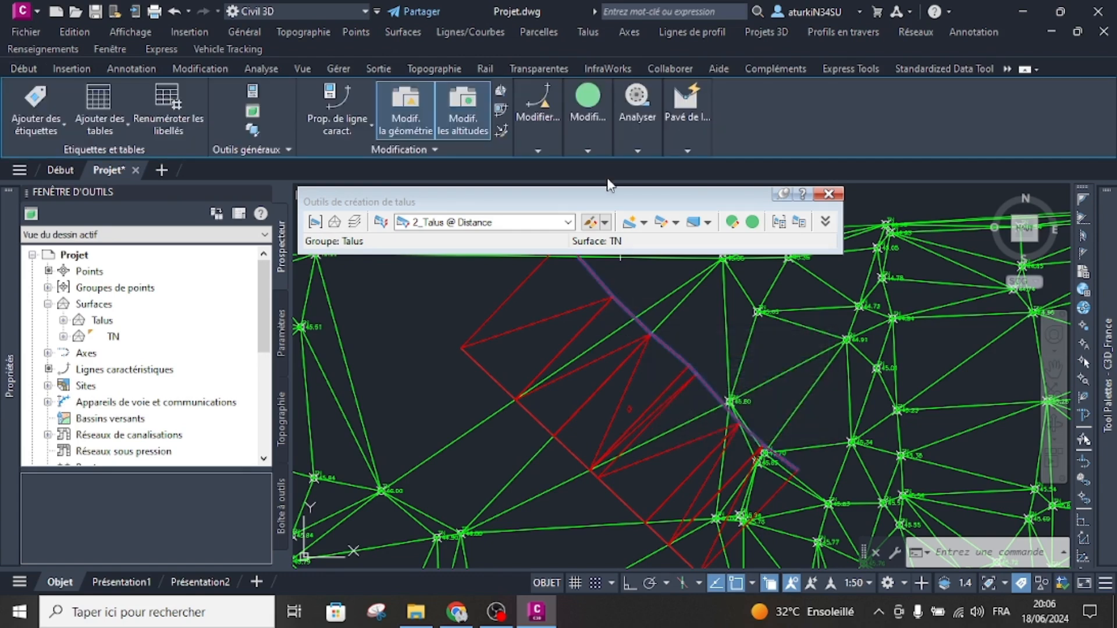
pyautogui.click(589, 150)
pyautogui.click(592, 185)
pyautogui.click(592, 189)
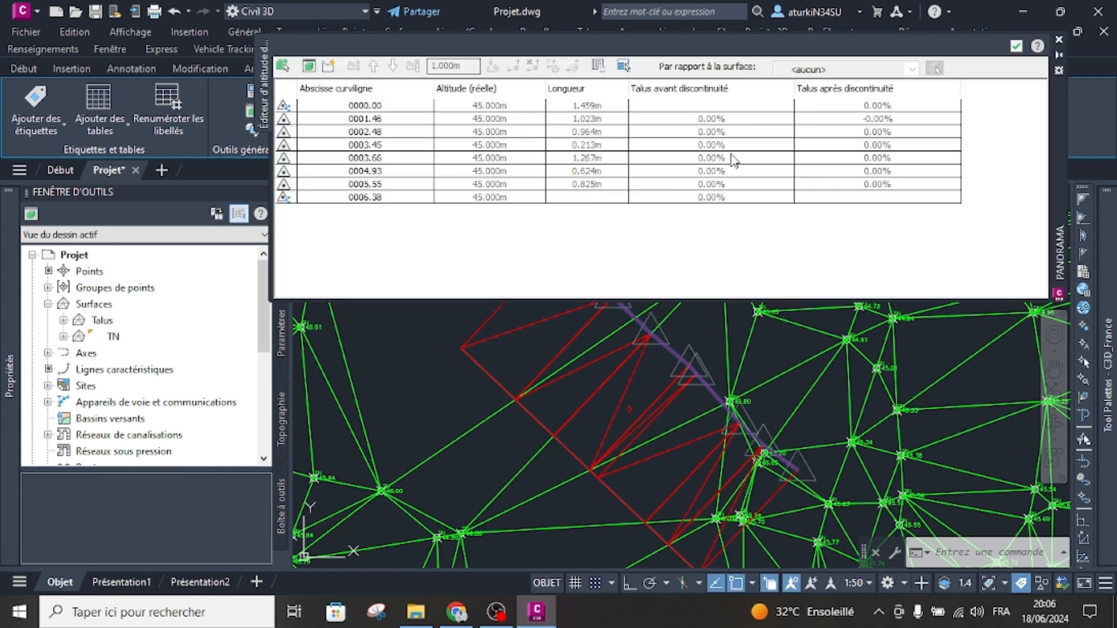
pyautogui.click(1015, 47)
pyautogui.scroll(-3, 661, 337)
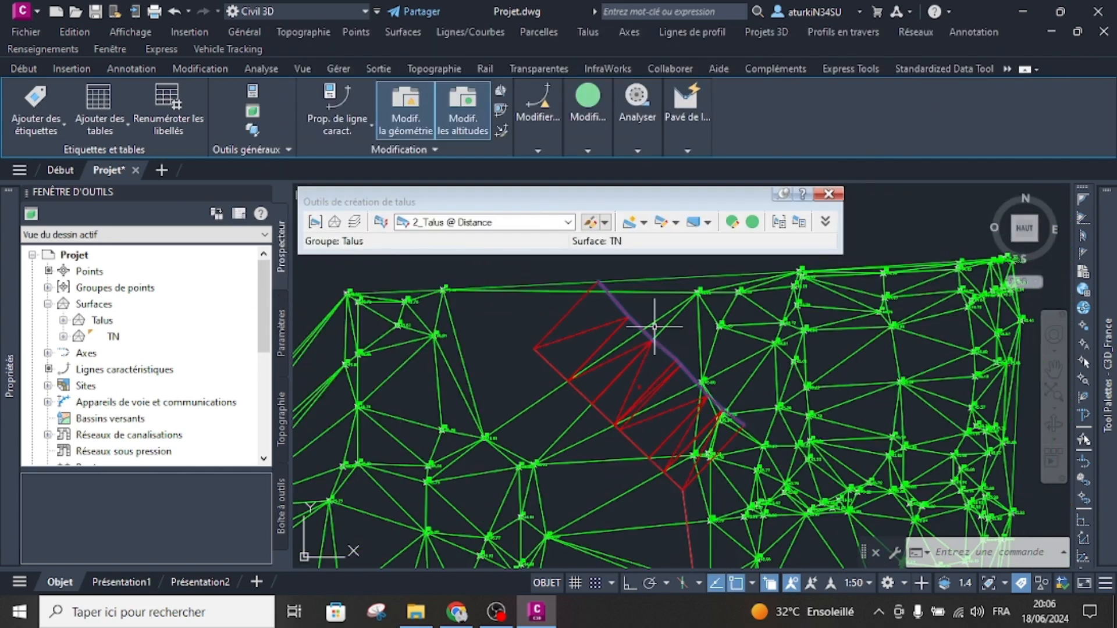
pyautogui.press('Escape')
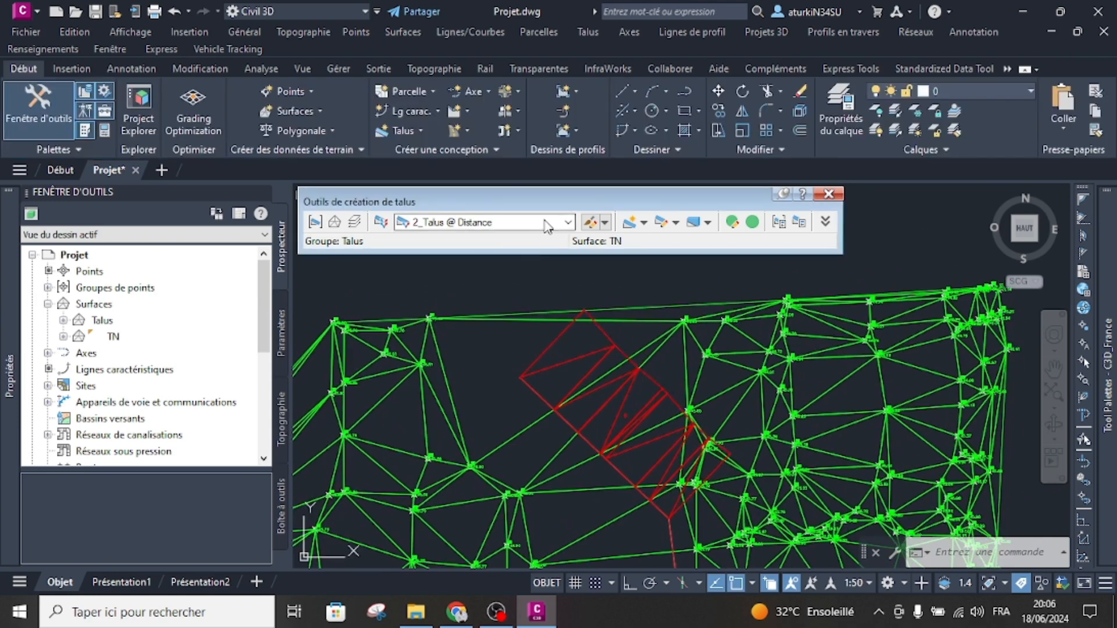
# - Start a grading from the outer edge of the 45 m talus, applied only to a middle stretch ending at about station 5.55 m
pyautogui.click(627, 222)
pyautogui.click(628, 359)
pyautogui.click(679, 420)
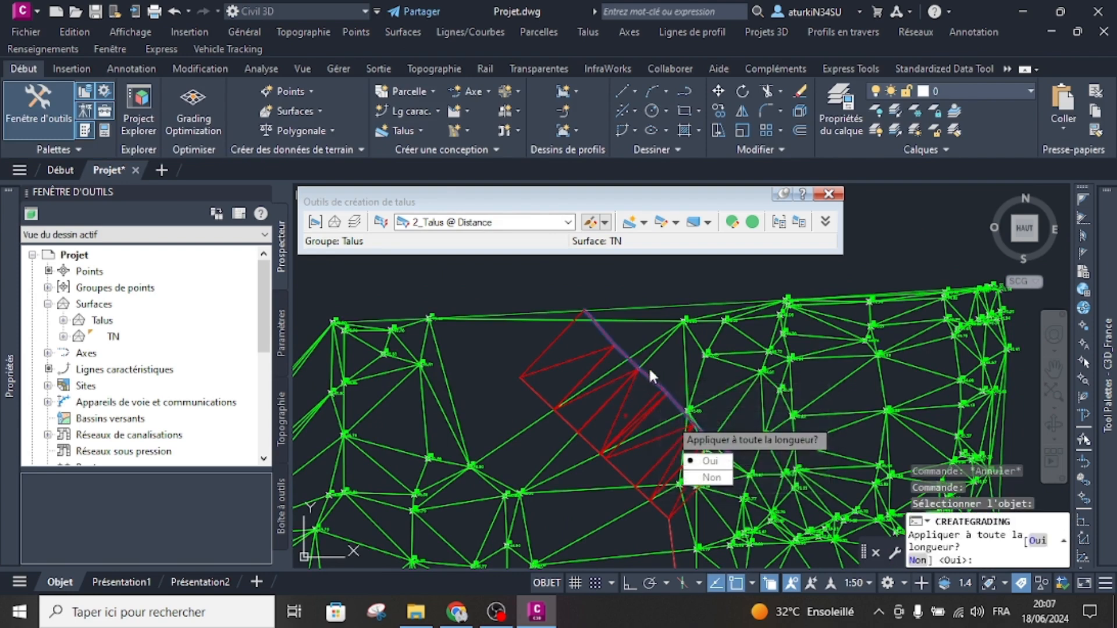
pyautogui.write('n')
pyautogui.press('Return')
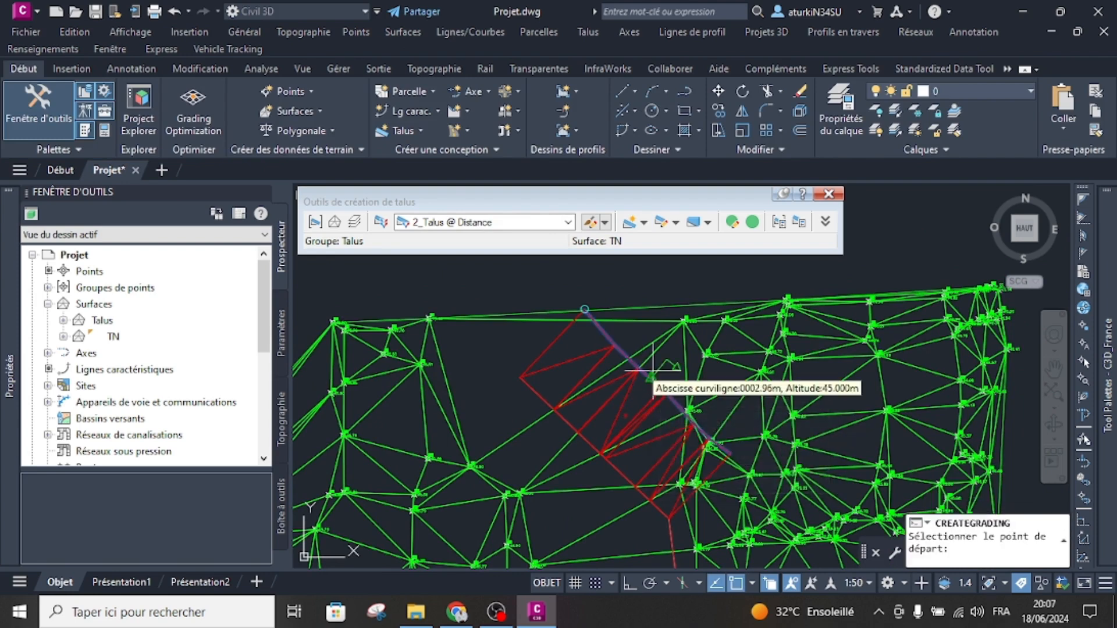
pyautogui.scroll(2, 610, 337)
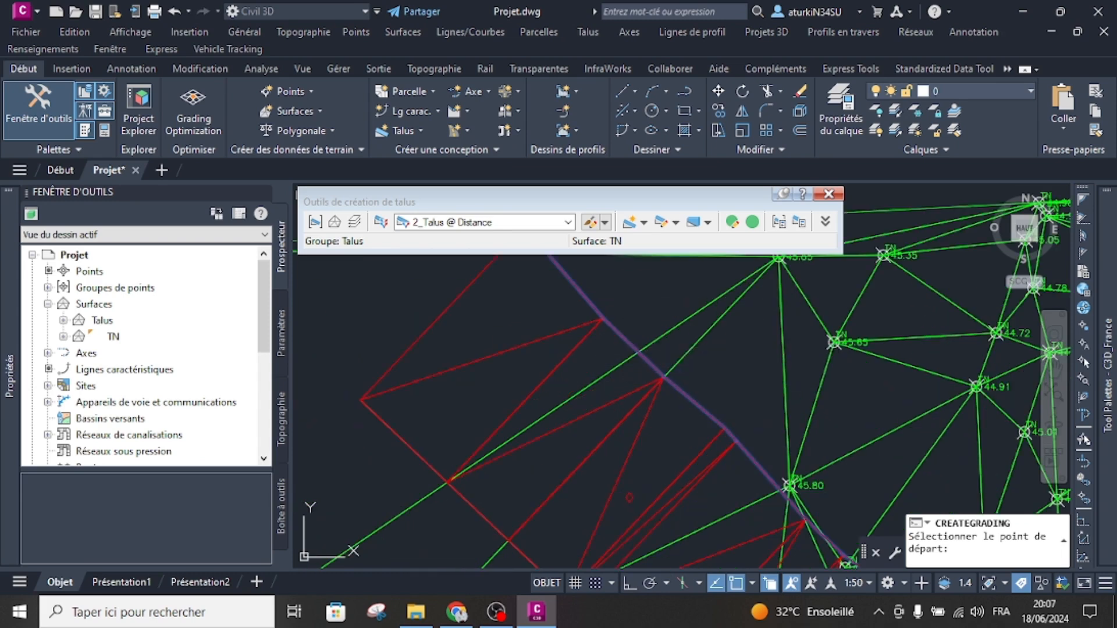
pyautogui.click(627, 336)
pyautogui.press('Return')
pyautogui.scroll(-2, 673, 374)
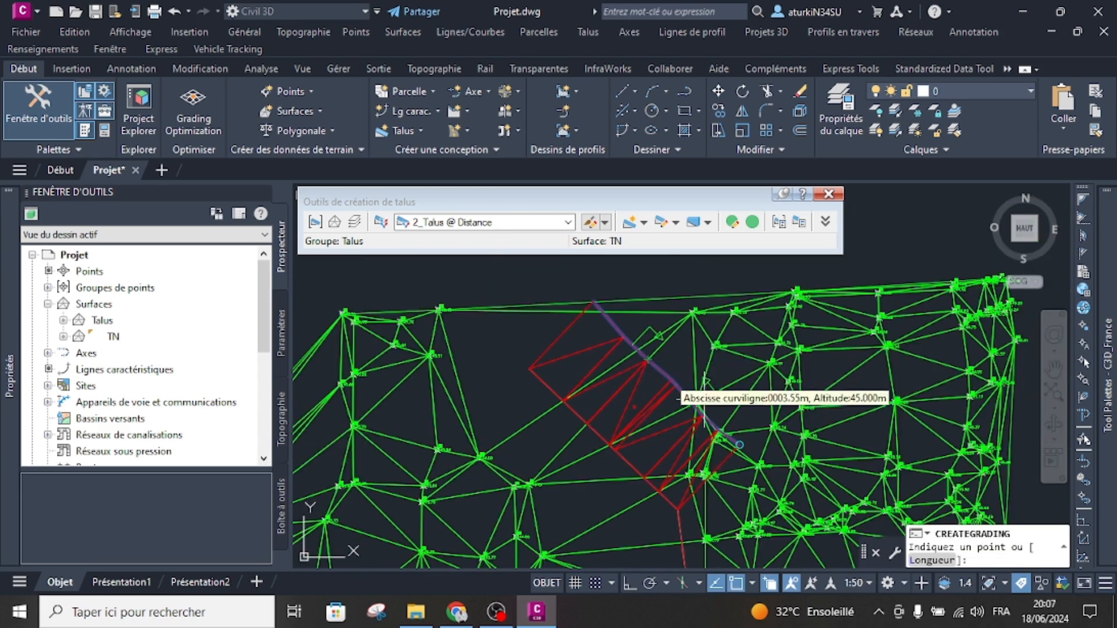
pyautogui.scroll(4, 724, 422)
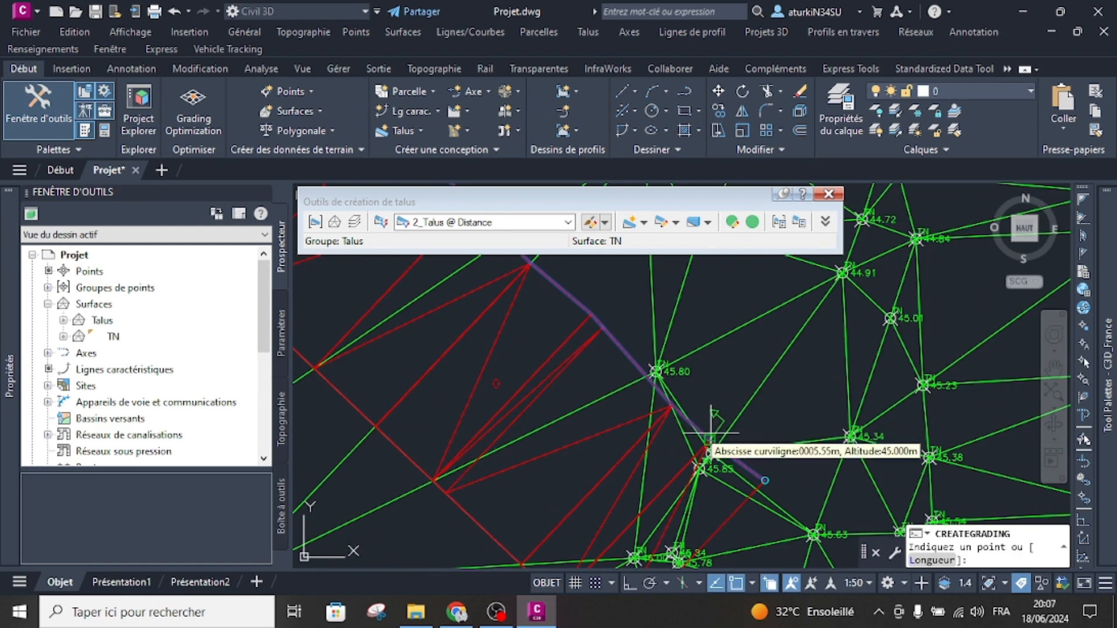
pyautogui.click(711, 435)
pyautogui.press('Return')
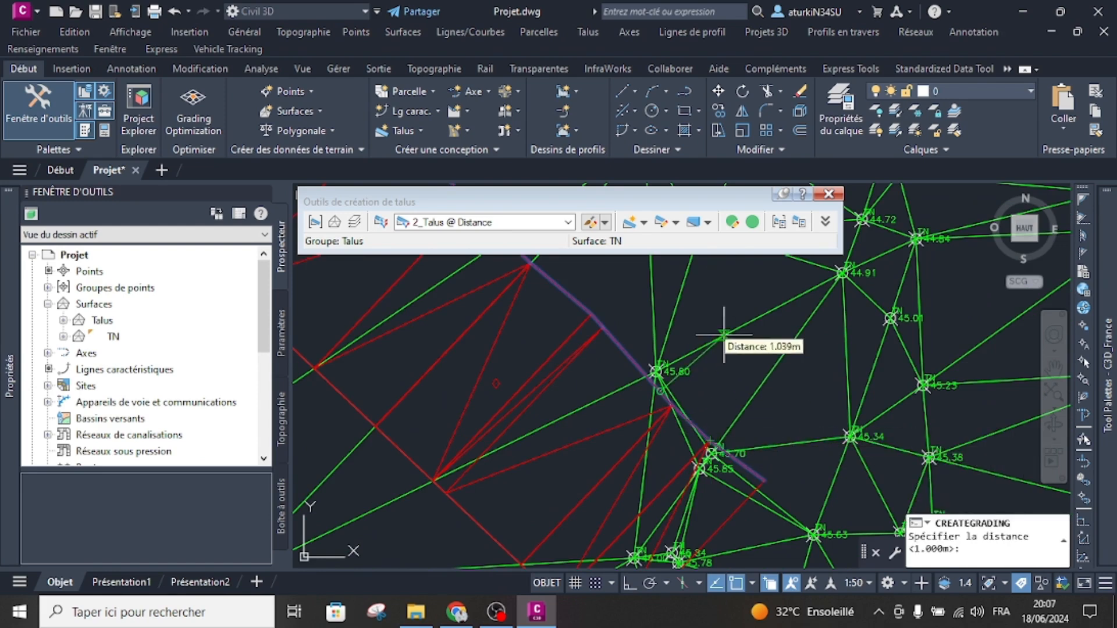
# - Set the grading distance to 2 m with the Talus format and a 50% slope, completing the grading
pyautogui.moveTo(633, 284); pyautogui.dragTo(602, 394, button='middle')
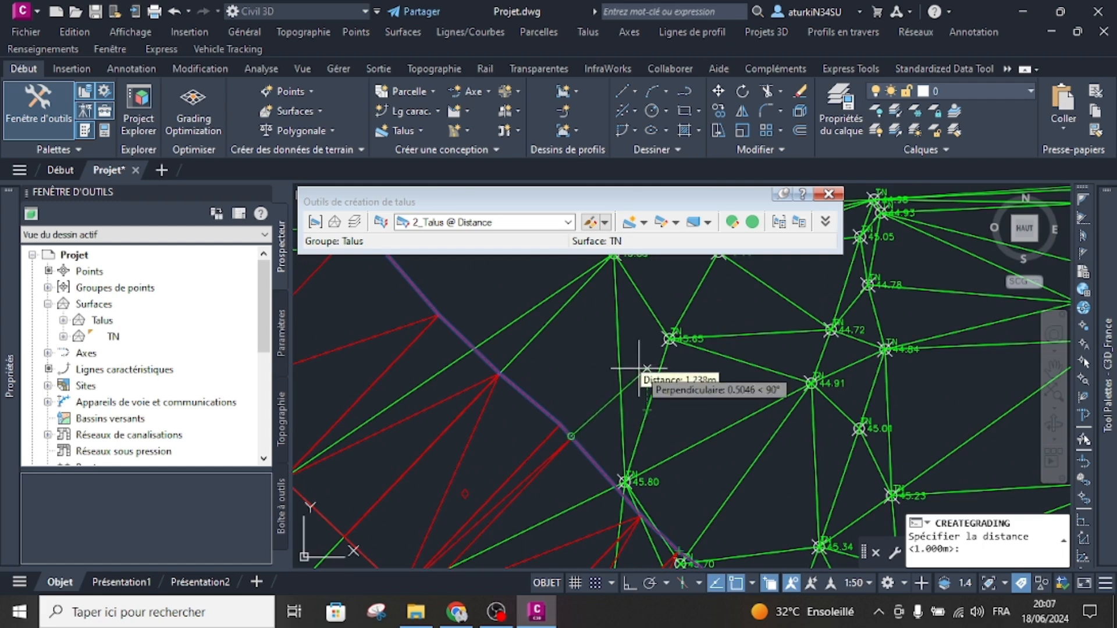
pyautogui.write('2')
pyautogui.press('Return')
pyautogui.write('t')
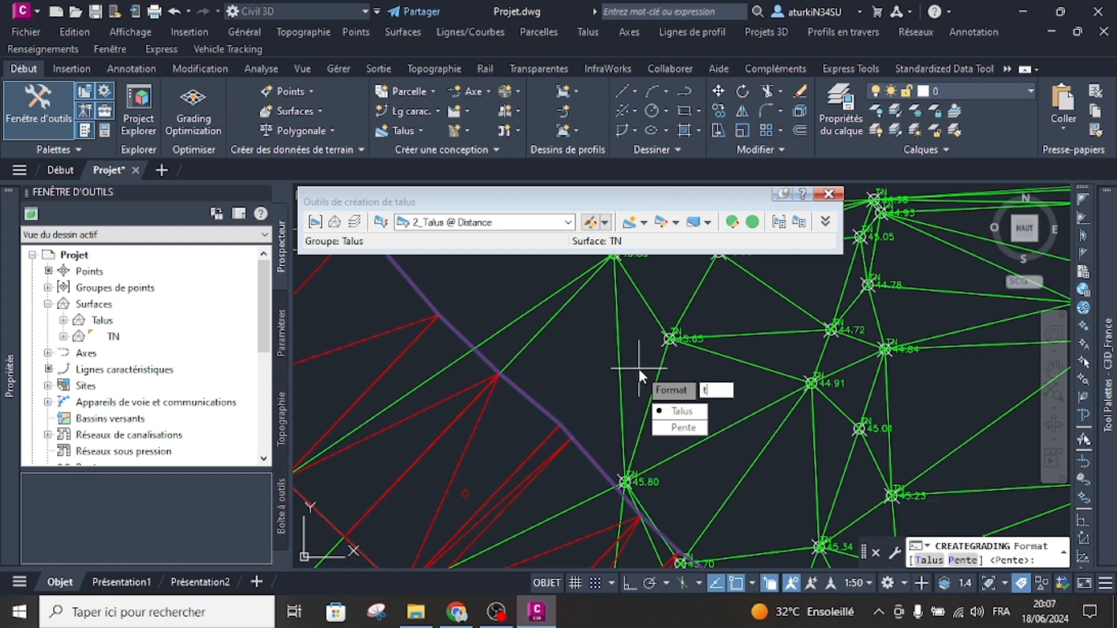
pyautogui.press('Return')
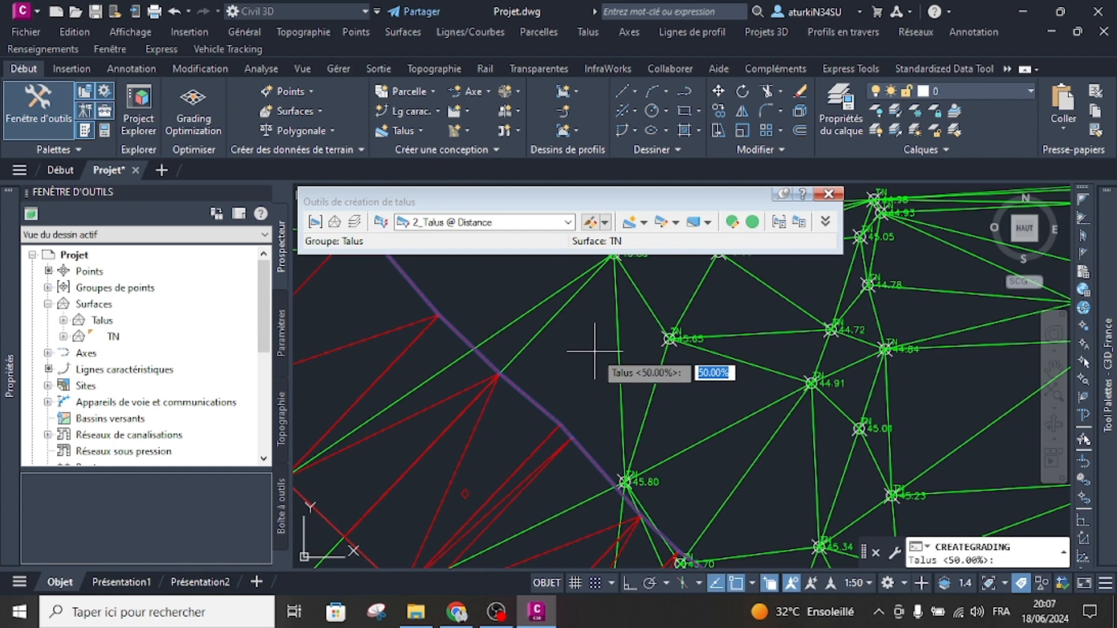
pyautogui.press('Return')
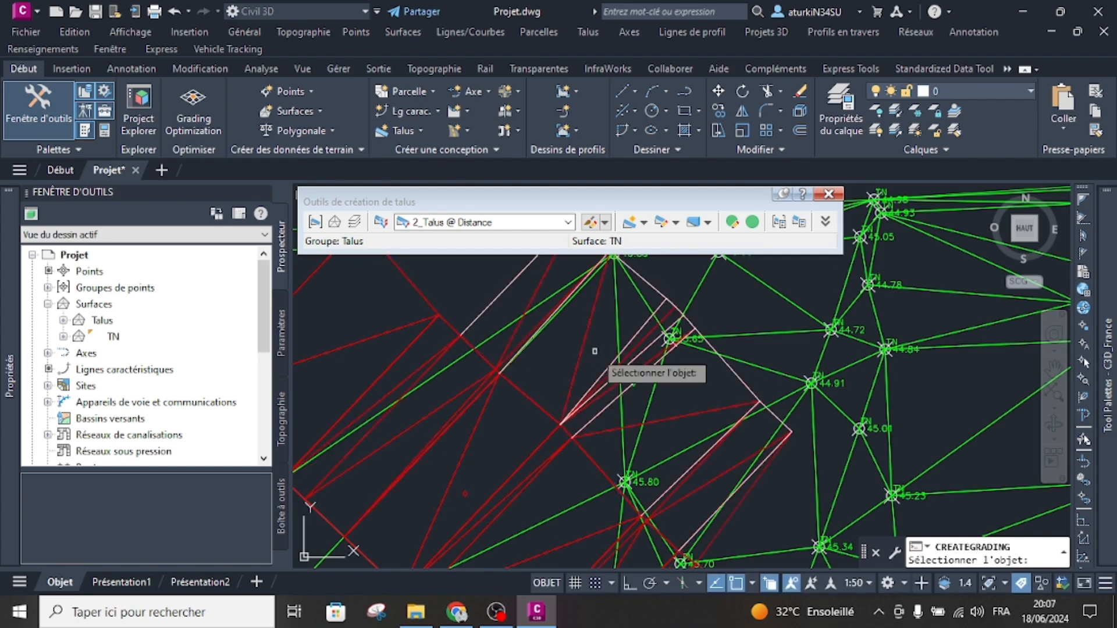
pyautogui.press('Escape')
# - Examine the Talus surface from several angles in the object viewer, and close the viewer
pyautogui.scroll(-2, 635, 420)
pyautogui.scroll(2, 635, 420)
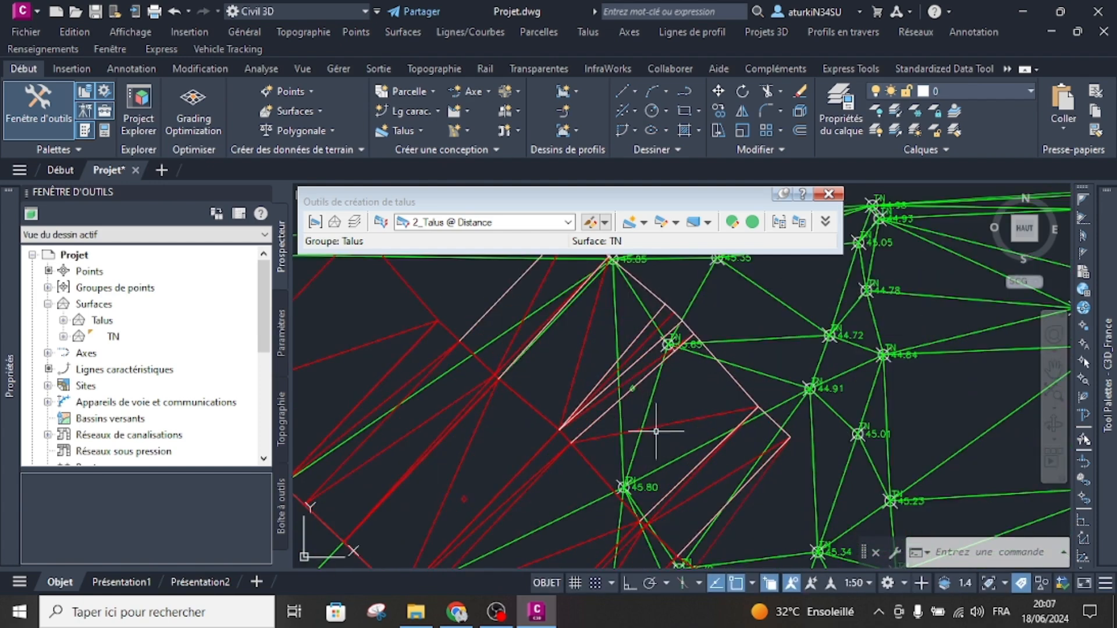
pyautogui.click(680, 420)
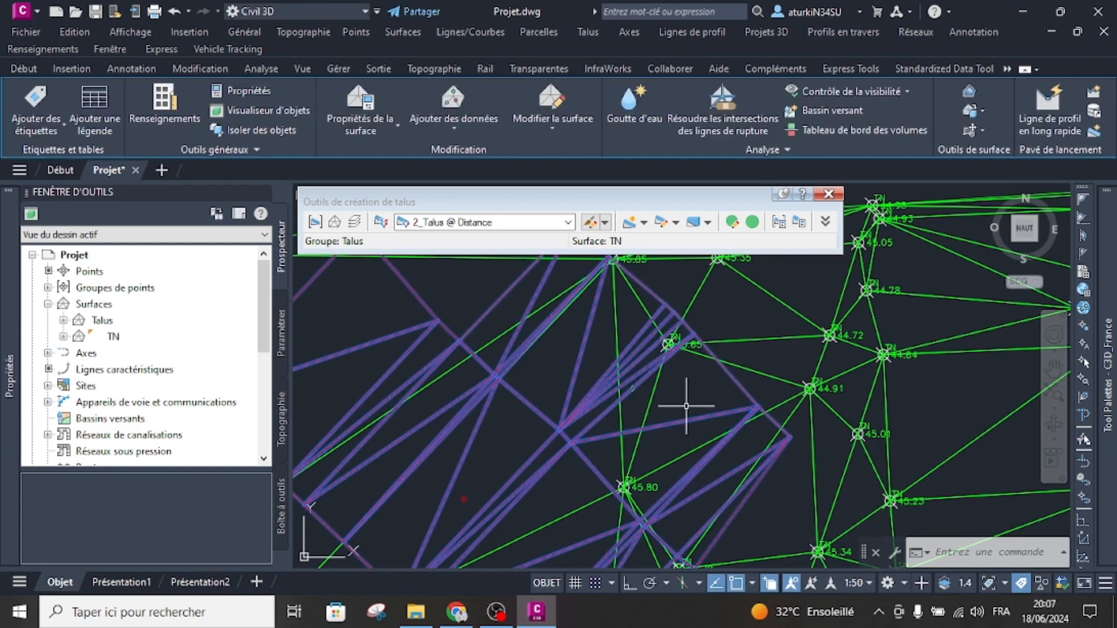
pyautogui.click(232, 111)
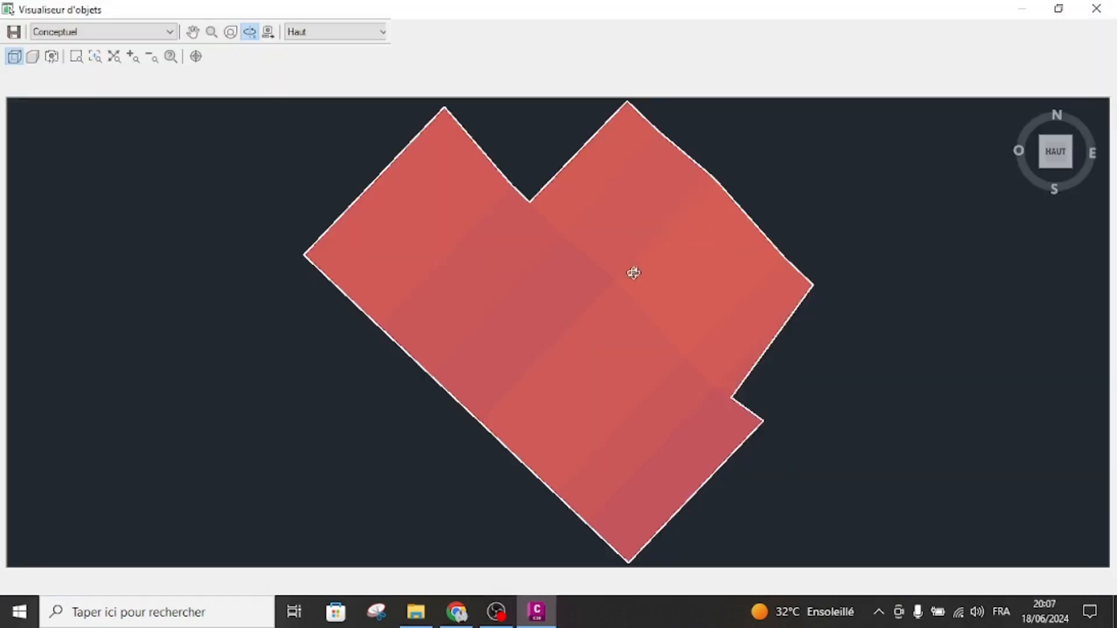
pyautogui.moveTo(581, 426); pyautogui.dragTo(480, 324)
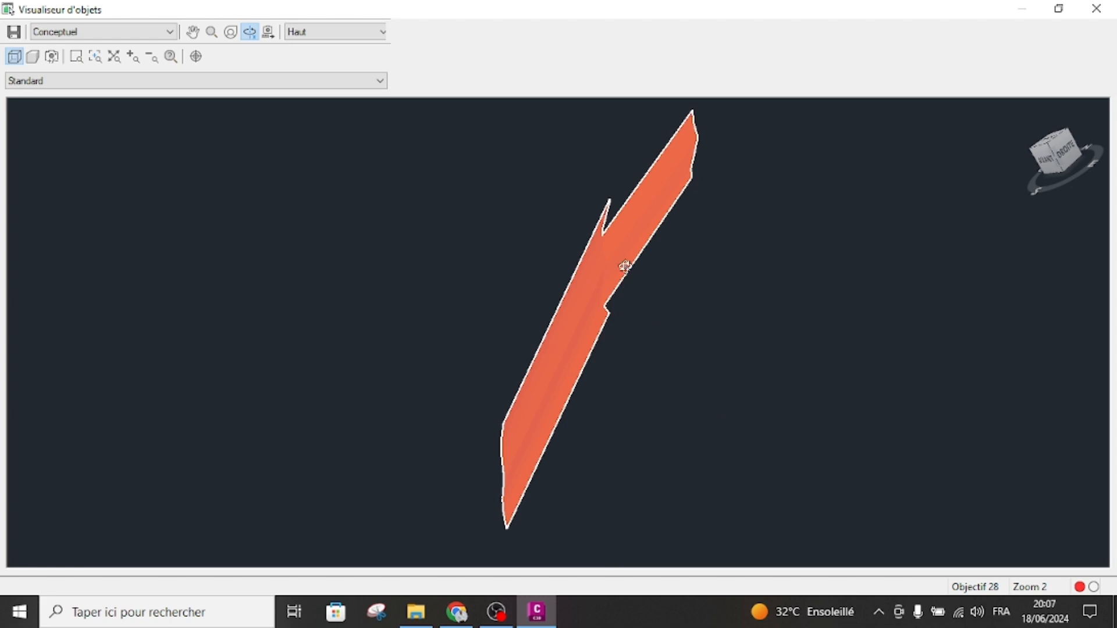
pyautogui.moveTo(704, 189); pyautogui.dragTo(661, 179)
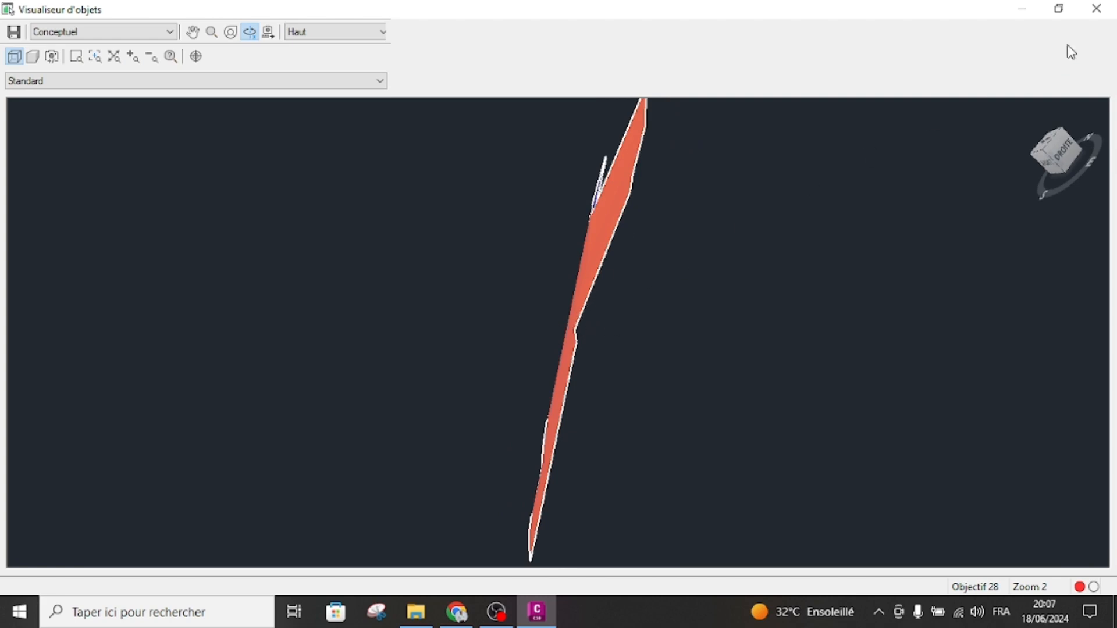
pyautogui.click(1096, 9)
pyautogui.press('Escape')
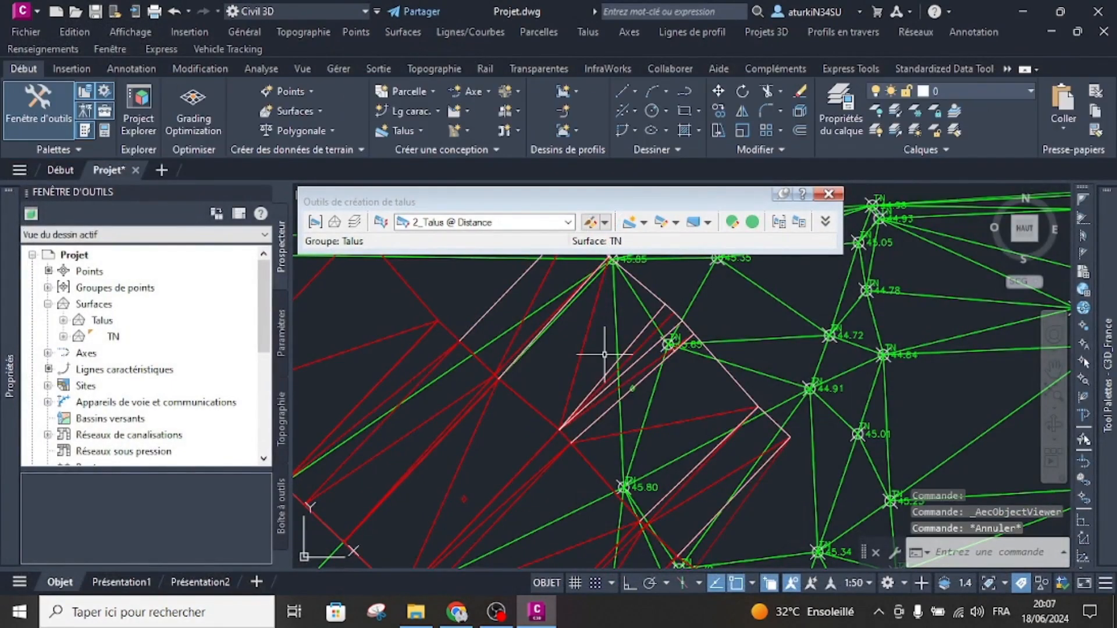
# - Change the grading criteria to 1_Talus @ DZ
pyautogui.moveTo(580, 360)
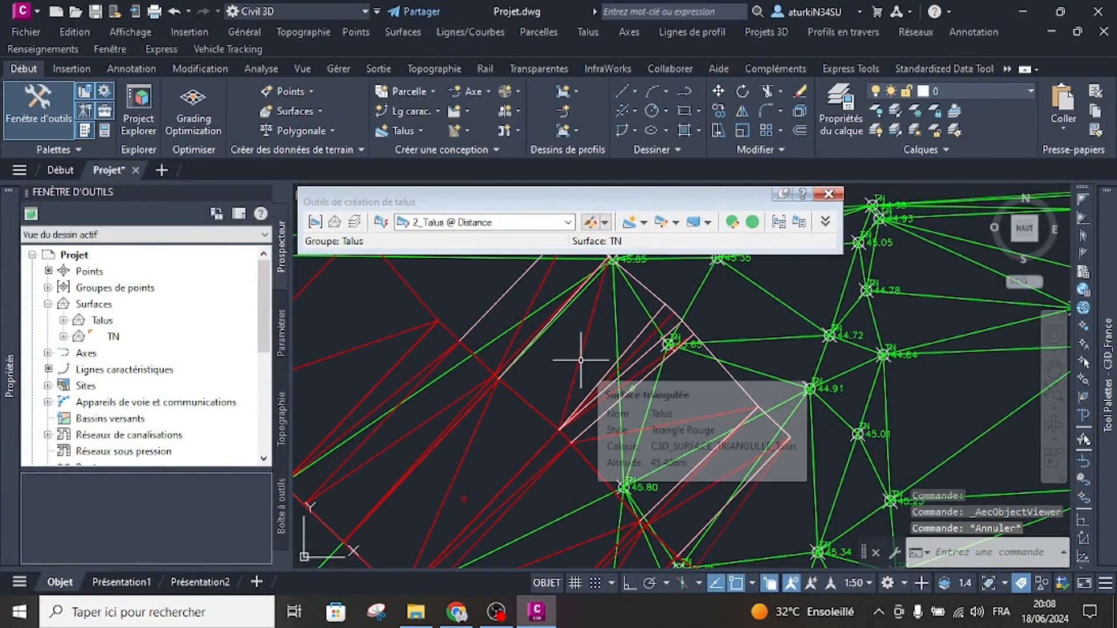
pyautogui.click(528, 222)
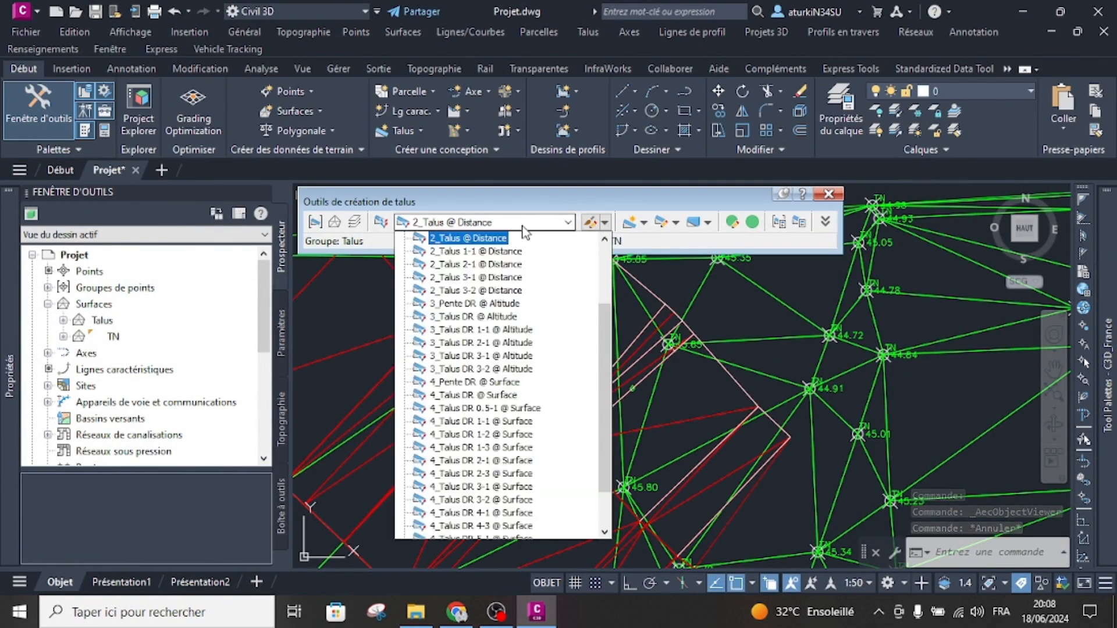
pyautogui.scroll(2, 493, 320)
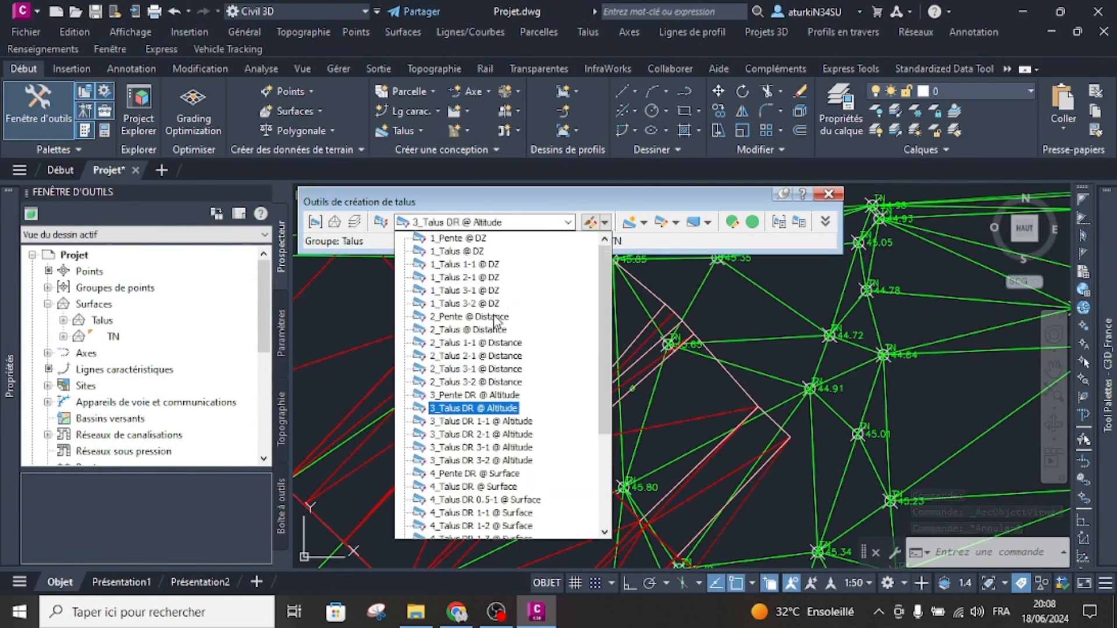
pyautogui.click(469, 256)
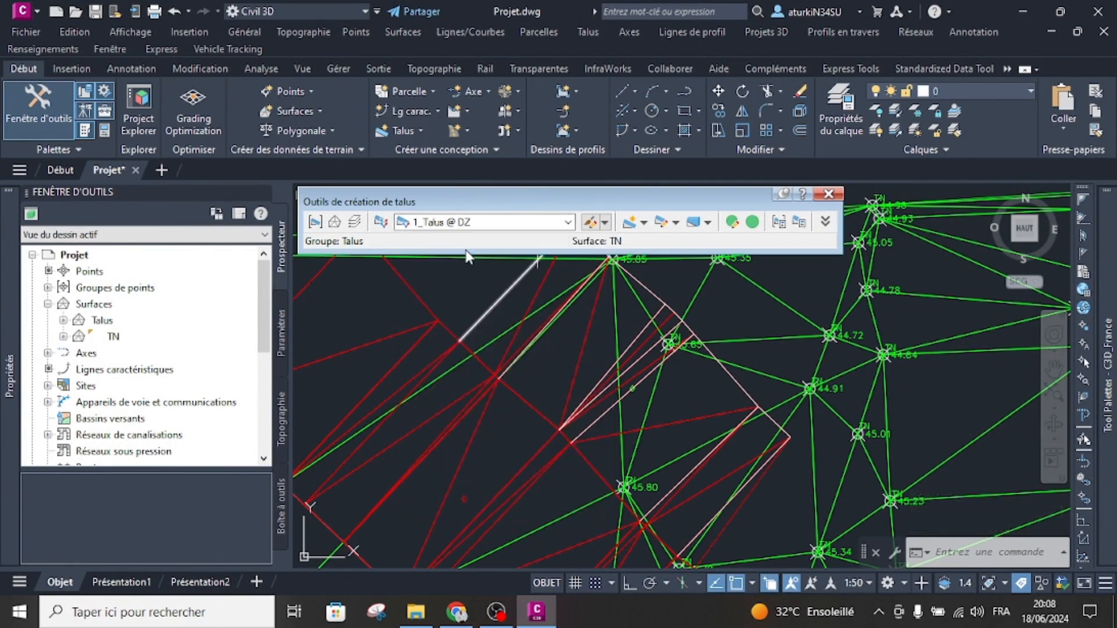
# - Start a grading outside the red feature line's southern part, limited to the stretch from about station 13.84 m to 23.08 m
pyautogui.click(631, 224)
pyautogui.scroll(-5, 660, 336)
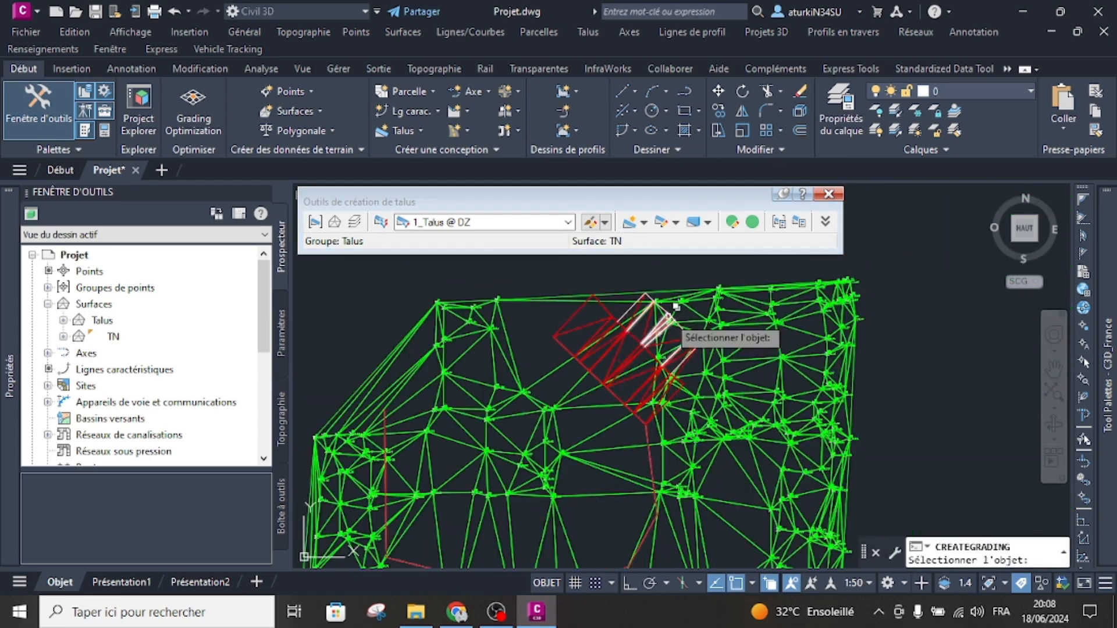
pyautogui.moveTo(616, 444); pyautogui.dragTo(658, 292, button='middle')
pyautogui.scroll(2, 630, 430)
pyautogui.click(667, 417)
pyautogui.click(678, 446)
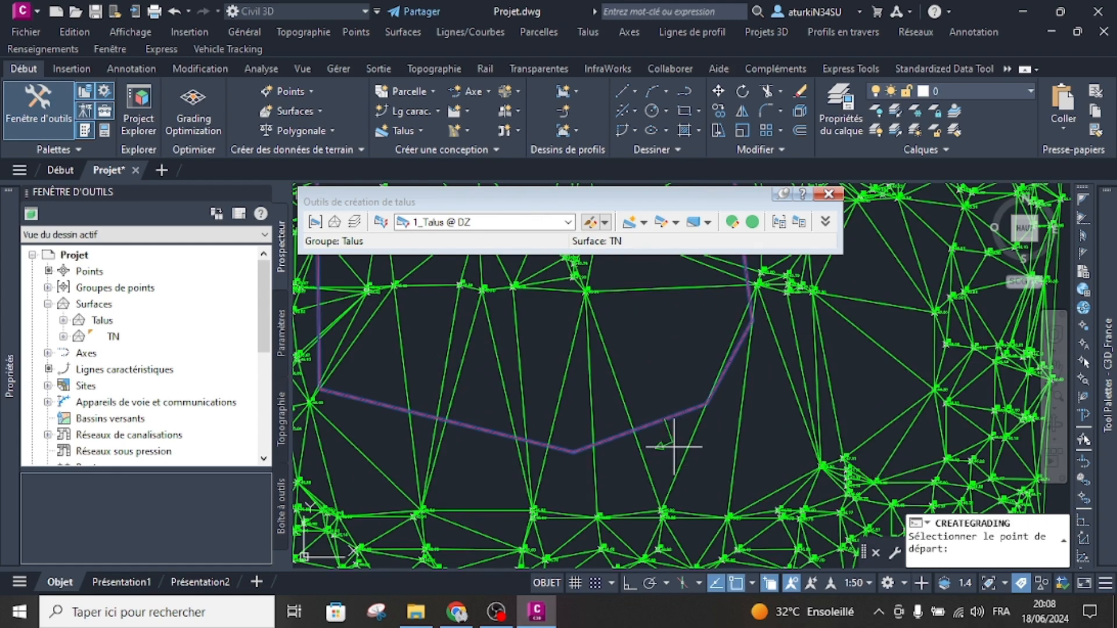
pyautogui.scroll(3, 705, 433)
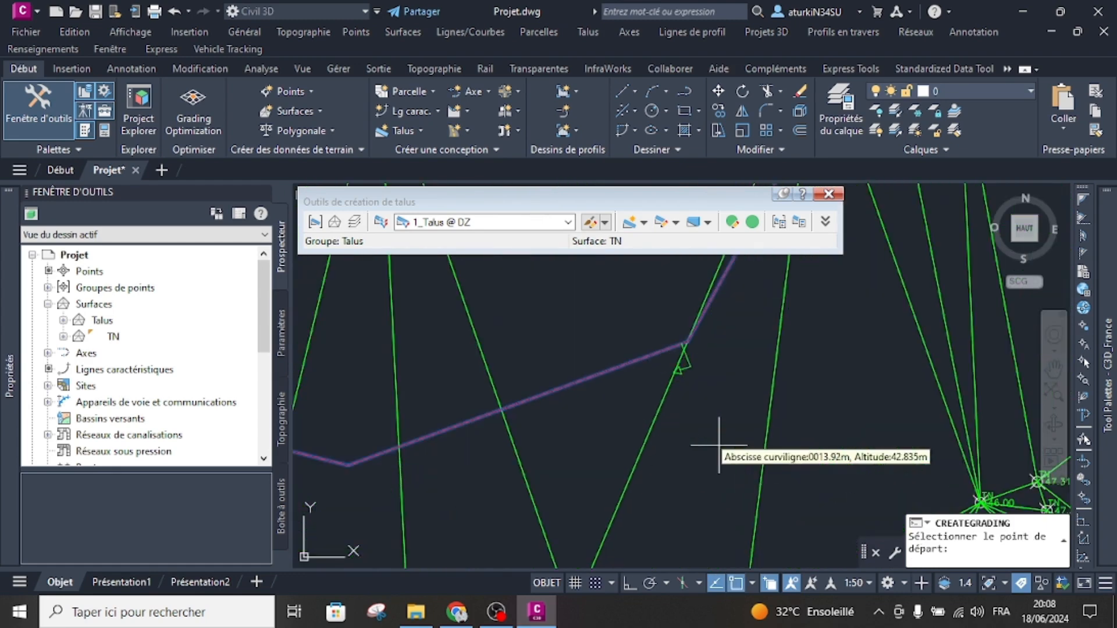
pyautogui.click(720, 425)
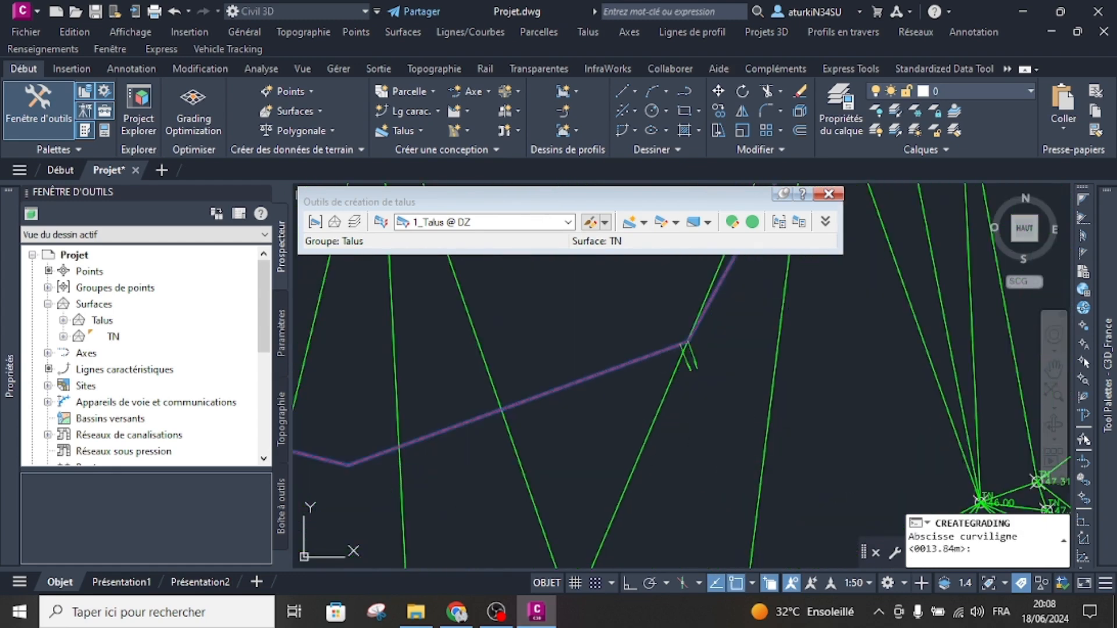
pyautogui.press('Return')
pyautogui.scroll(-3, 724, 416)
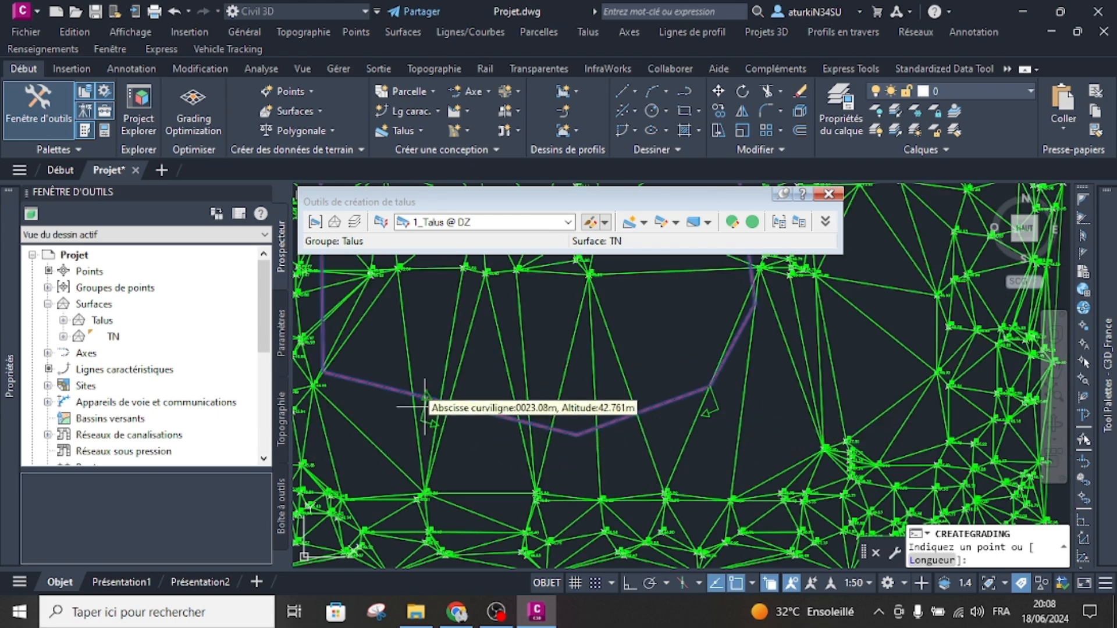
pyautogui.click(425, 407)
pyautogui.press('Return')
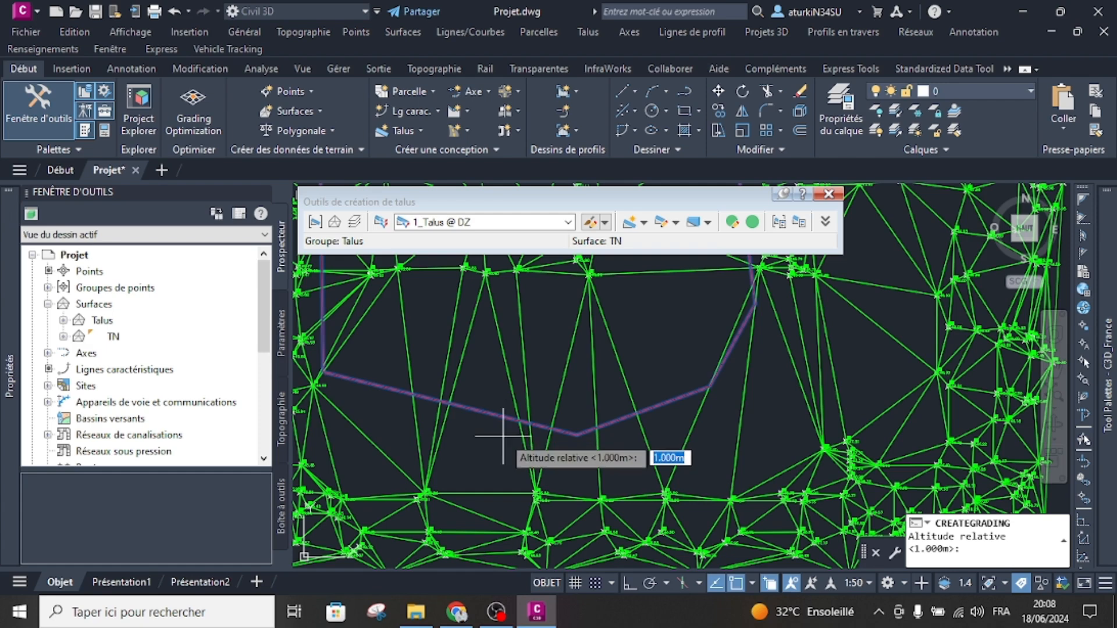
# - Set the relative altitude to 1.5 m and accept the default format with a 50% slope, completing the grading
pyautogui.write('1.5')
pyautogui.press('Return')
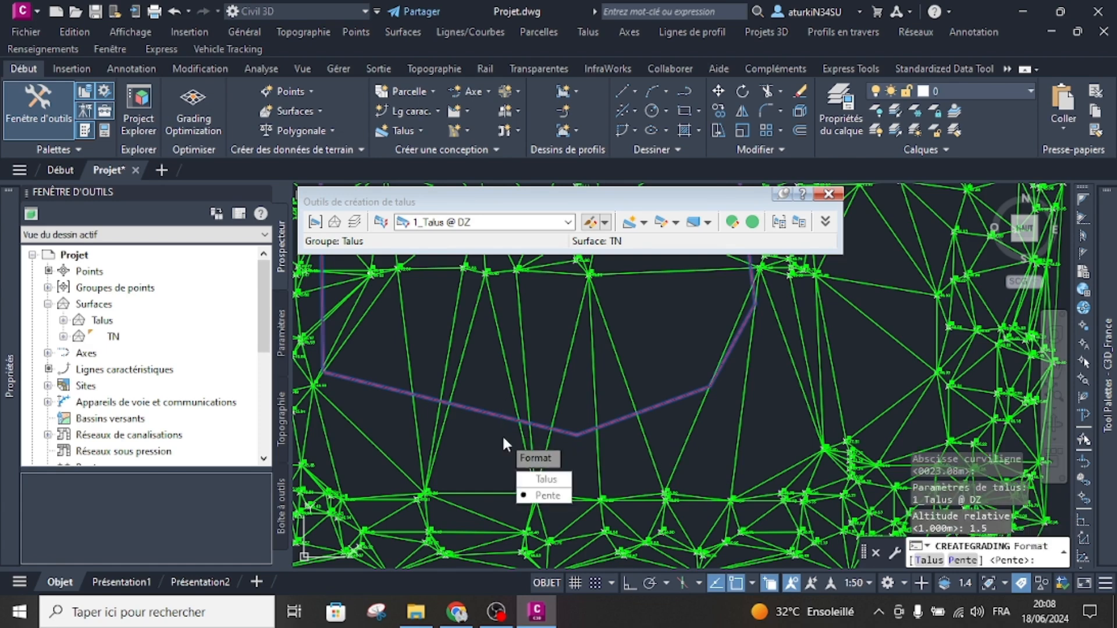
pyautogui.press('Return')
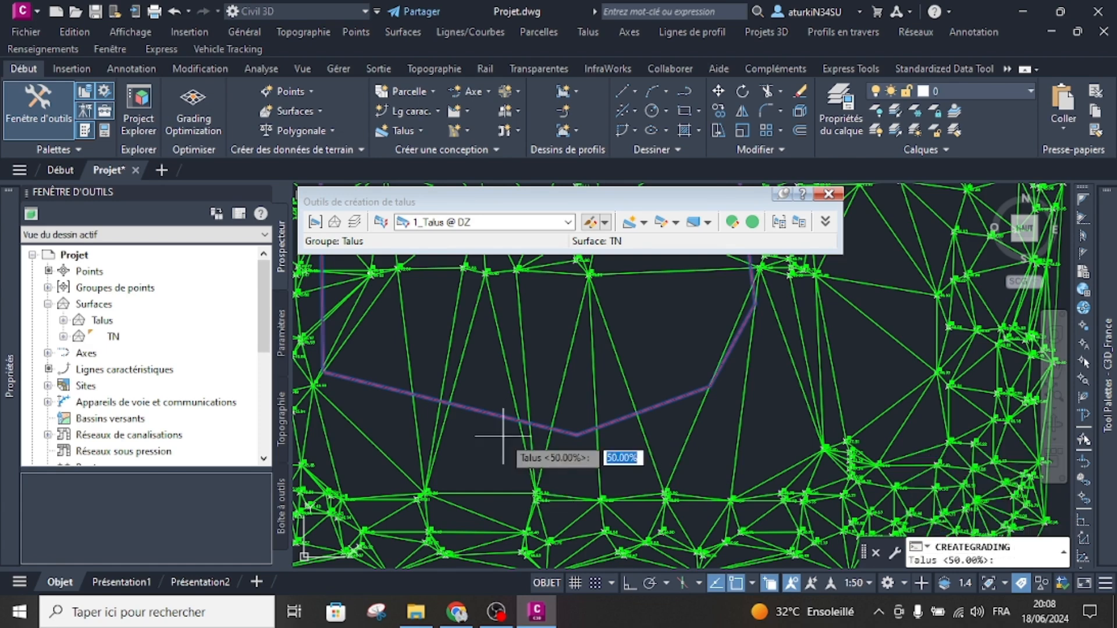
pyautogui.press('Return')
pyautogui.press('Escape')
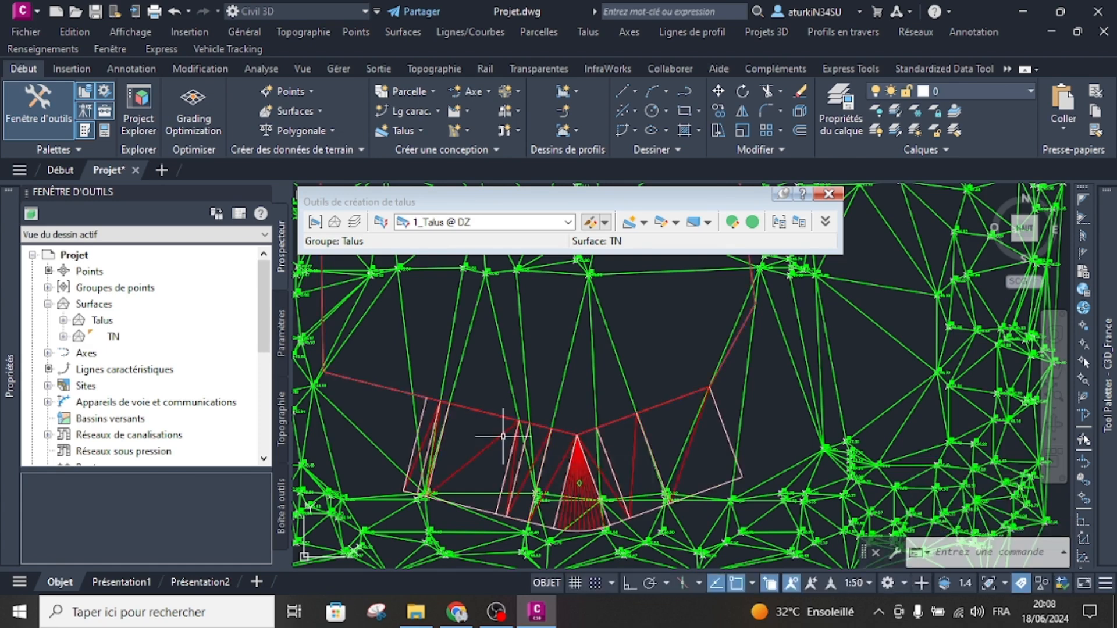
# - Examine the Talus surface including the new southern grading in the object viewer, close the viewer and clear the selection
pyautogui.click(505, 435)
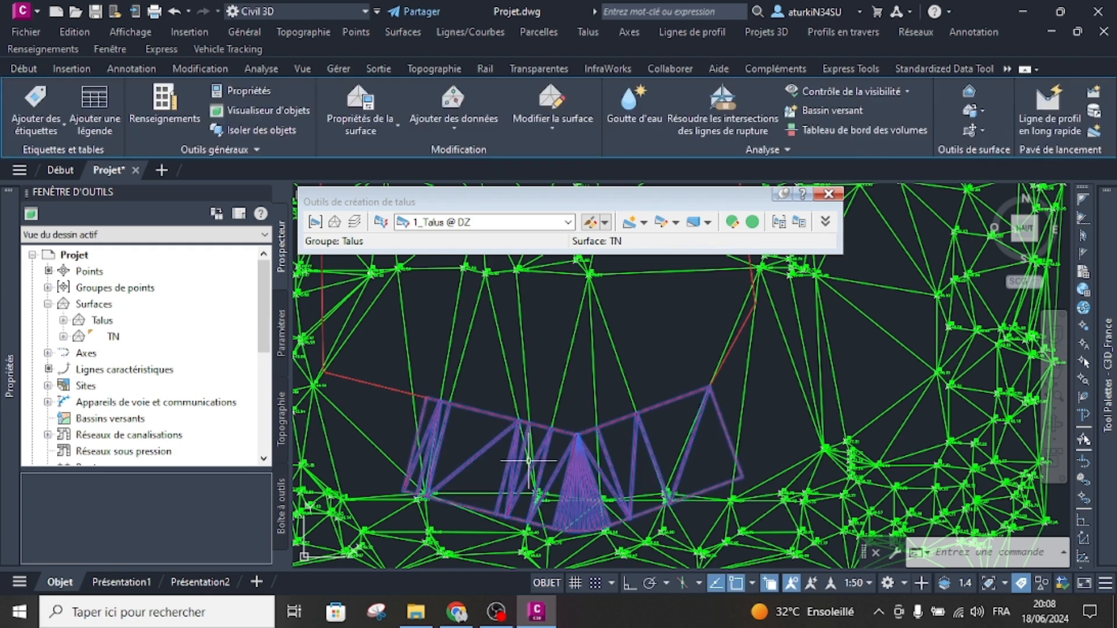
pyautogui.scroll(-3, 620, 460)
pyautogui.scroll(2, 620, 407)
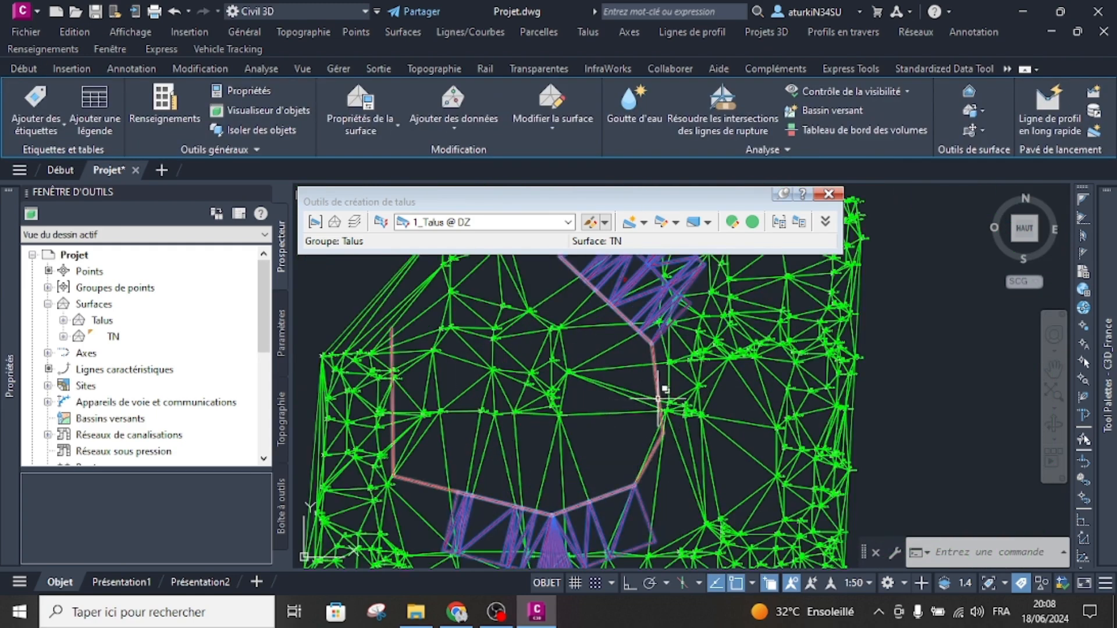
pyautogui.click(278, 115)
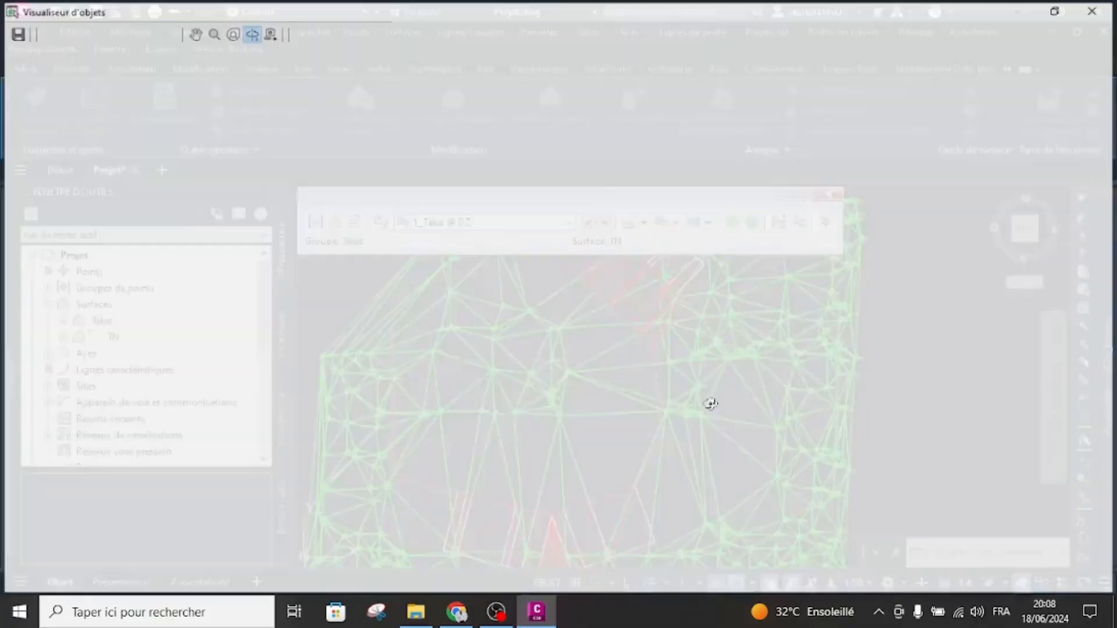
pyautogui.moveTo(674, 427); pyautogui.dragTo(661, 291)
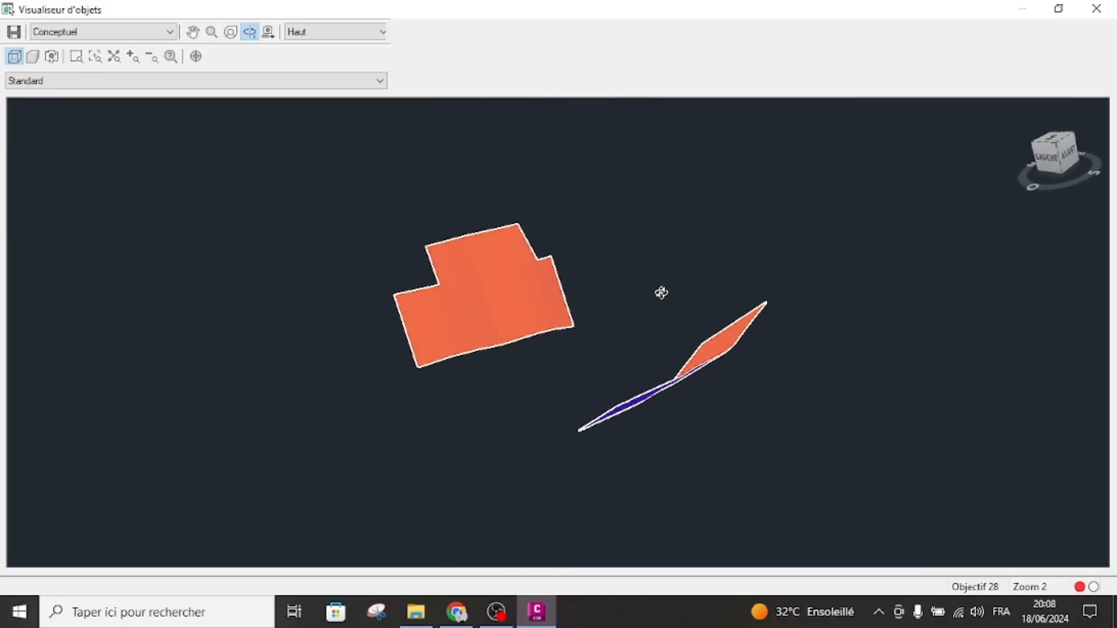
pyautogui.moveTo(678, 382)
pyautogui.mouseDown()
pyautogui.moveTo(741, 359)
pyautogui.moveTo(683, 394)
pyautogui.mouseUp()
pyautogui.press('Escape')
pyautogui.press('Escape')
# - Review the available grading criteria, keeping 1_Talus @ DZ selected, and look over the grading creation options
pyautogui.click(557, 223)
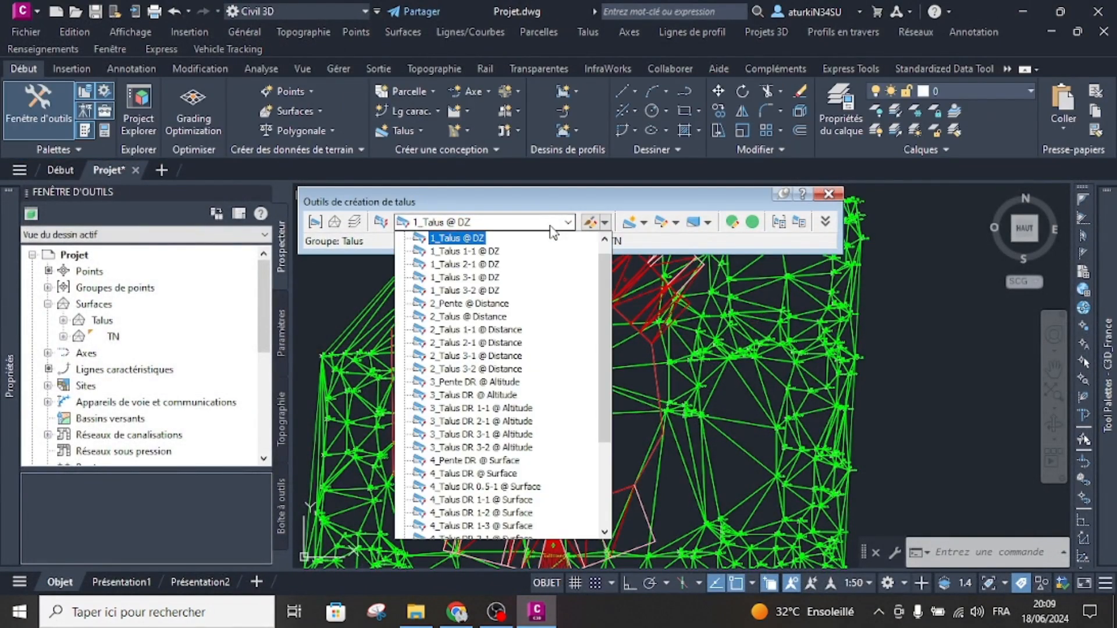
pyautogui.scroll(-4, 516, 291)
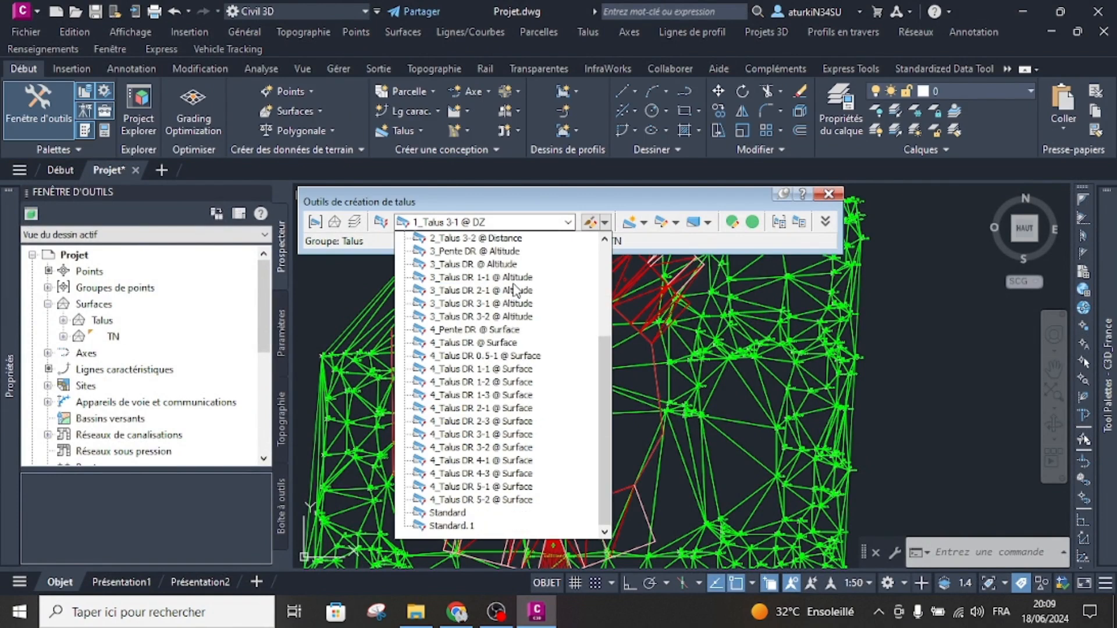
pyautogui.scroll(5, 522, 228)
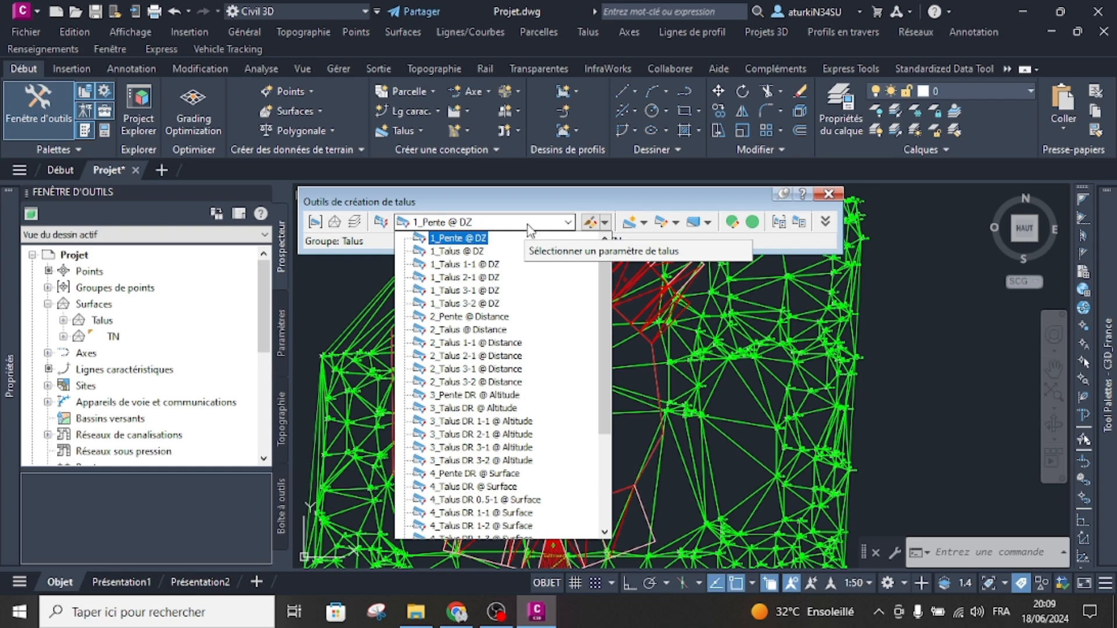
pyautogui.press('Down')
pyautogui.press('Return')
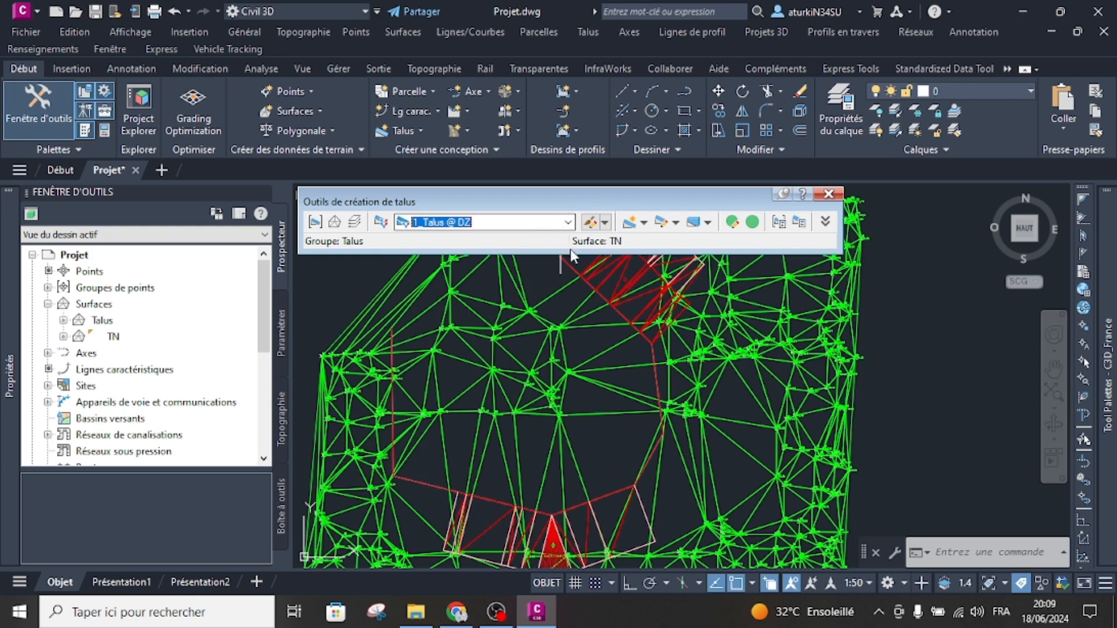
pyautogui.click(644, 222)
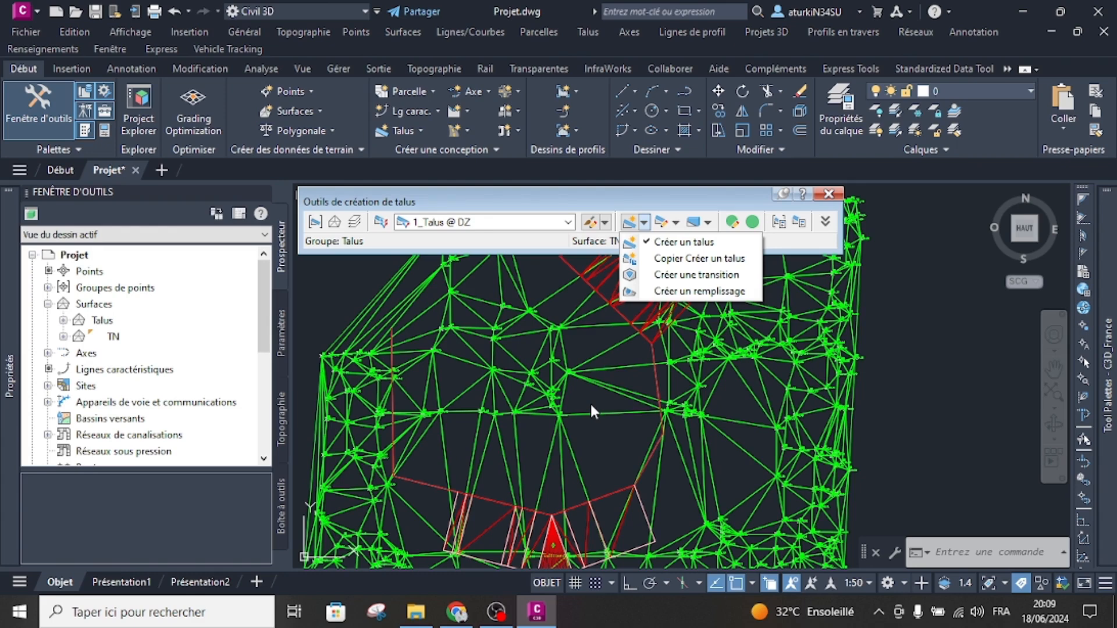
pyautogui.click(898, 341)
# - Draw two parallel horizontal lines of different lengths in the empty area east of the TN surface, the shorter one below
pyautogui.scroll(-2, 903, 343)
pyautogui.moveTo(902, 343); pyautogui.dragTo(633, 391, button='middle')
pyautogui.scroll(2, 788, 378)
pyautogui.write('l')
pyautogui.press('Return')
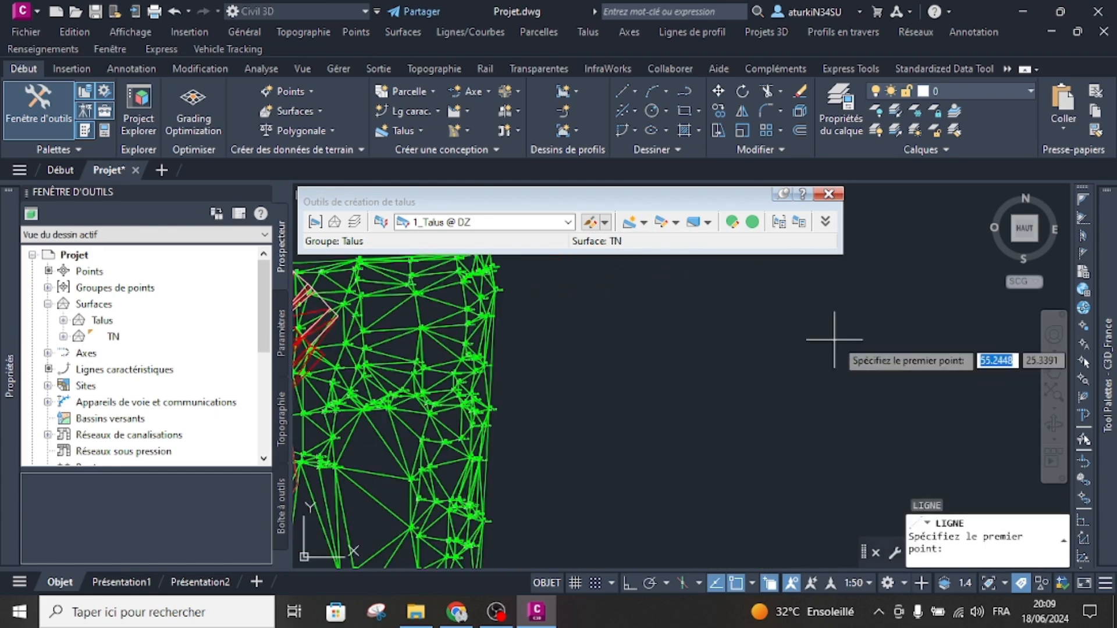
pyautogui.click(836, 339)
pyautogui.press('F8')
pyautogui.click(617, 346)
pyautogui.press('Escape')
pyautogui.press('Return')
pyautogui.click(785, 418)
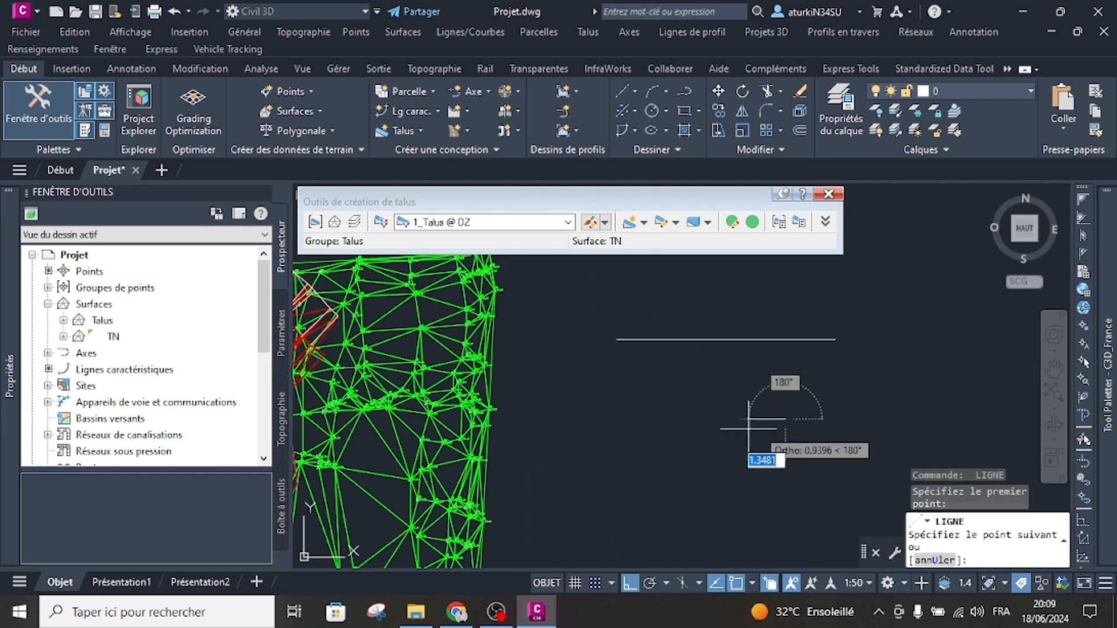
pyautogui.click(660, 418)
pyautogui.press('Escape')
# - Connect the western ends of the two parallel lines with a polyline segment
pyautogui.write('LIGNE')
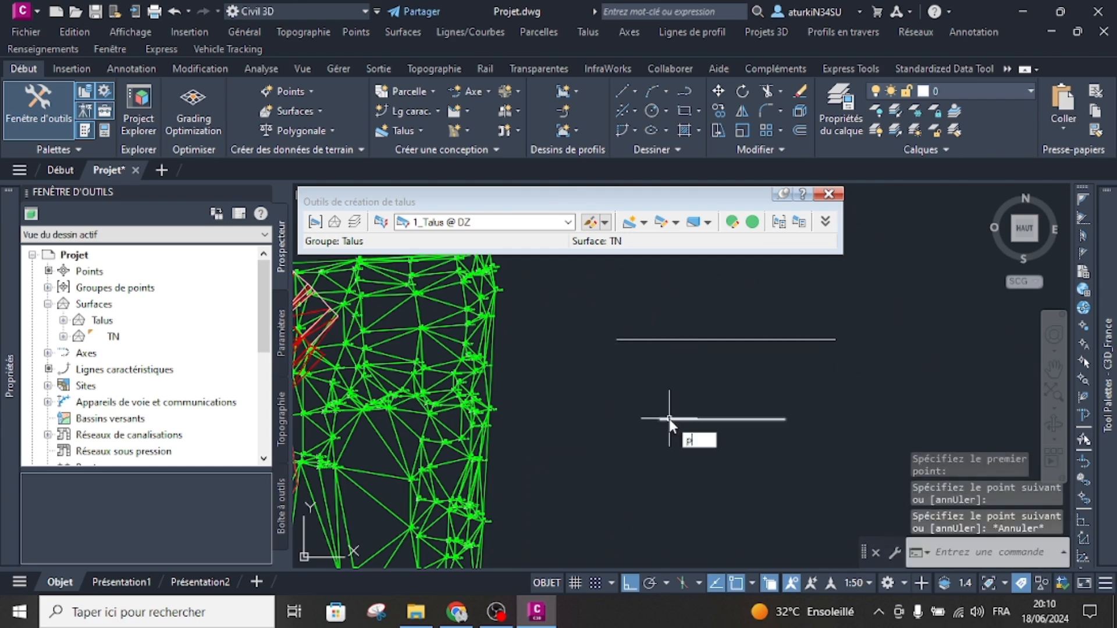
pyautogui.press('Return')
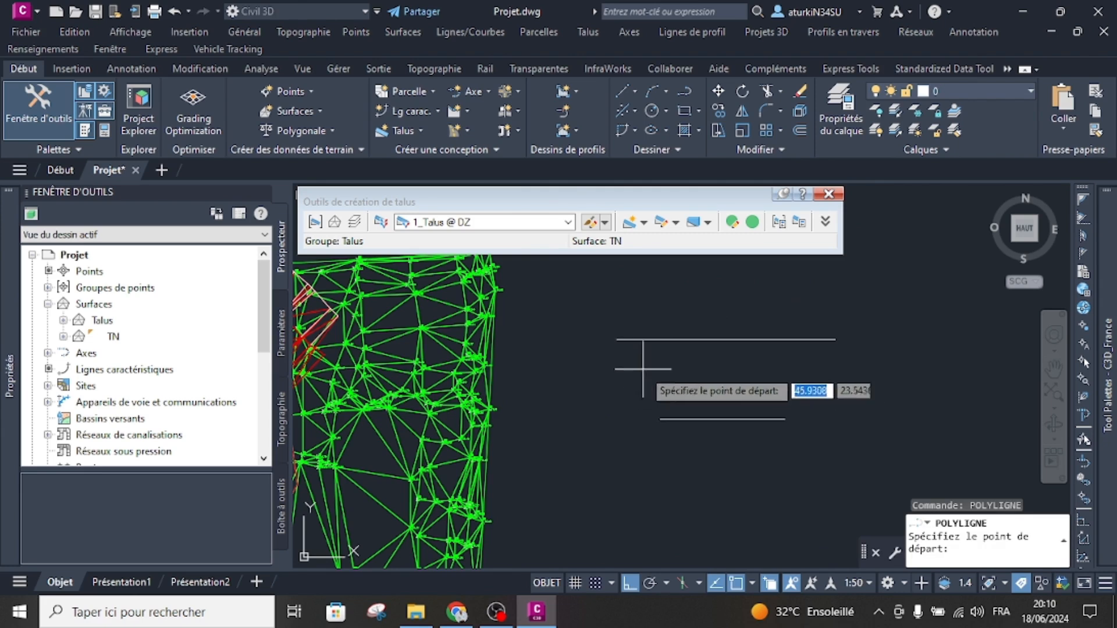
pyautogui.click(616, 339)
pyautogui.click(660, 419)
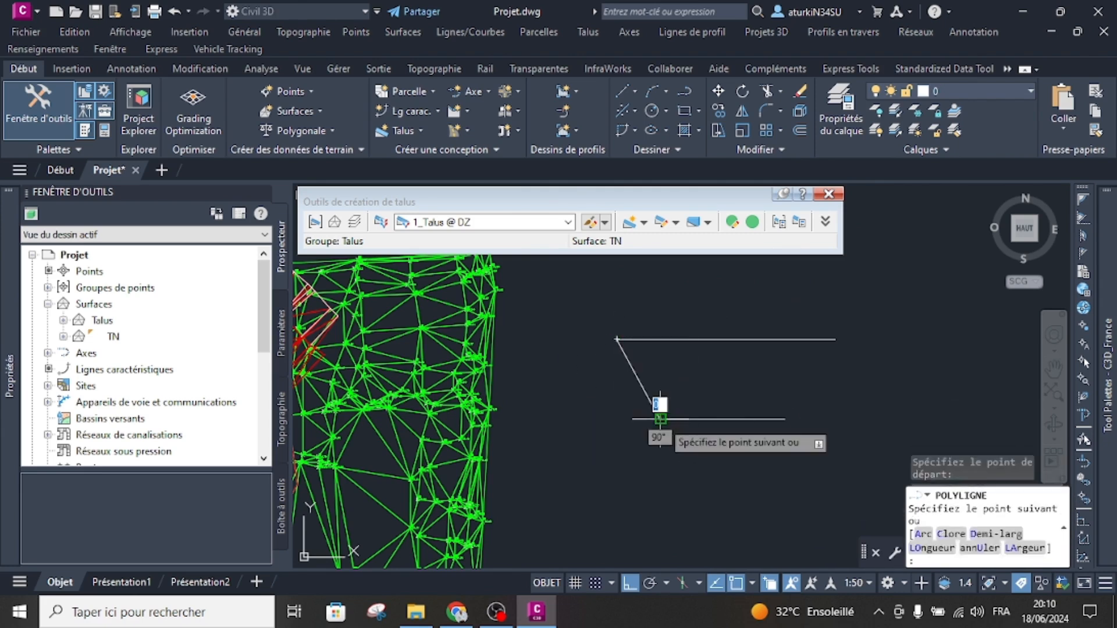
pyautogui.press('Escape')
pyautogui.click(657, 358)
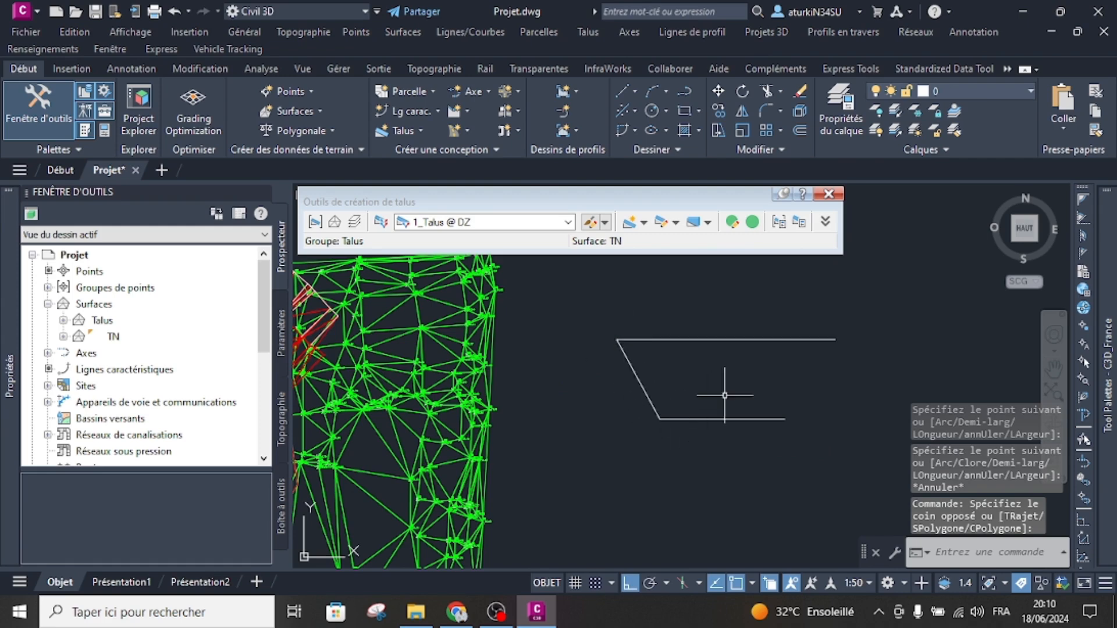
pyautogui.press('Escape')
pyautogui.scroll(-2, 730, 391)
pyautogui.moveTo(579, 409)
pyautogui.mouseDown(button='middle')
pyautogui.moveTo(678, 384)
pyautogui.moveTo(739, 388)
pyautogui.mouseUp(button='middle')
pyautogui.click(643, 222)
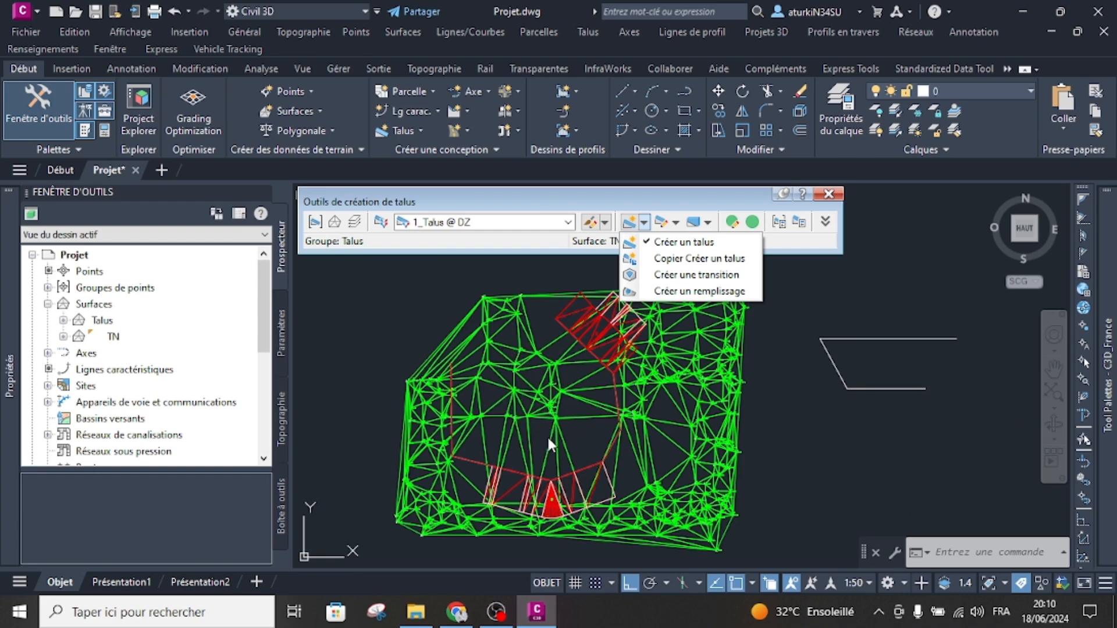
pyautogui.click(659, 292)
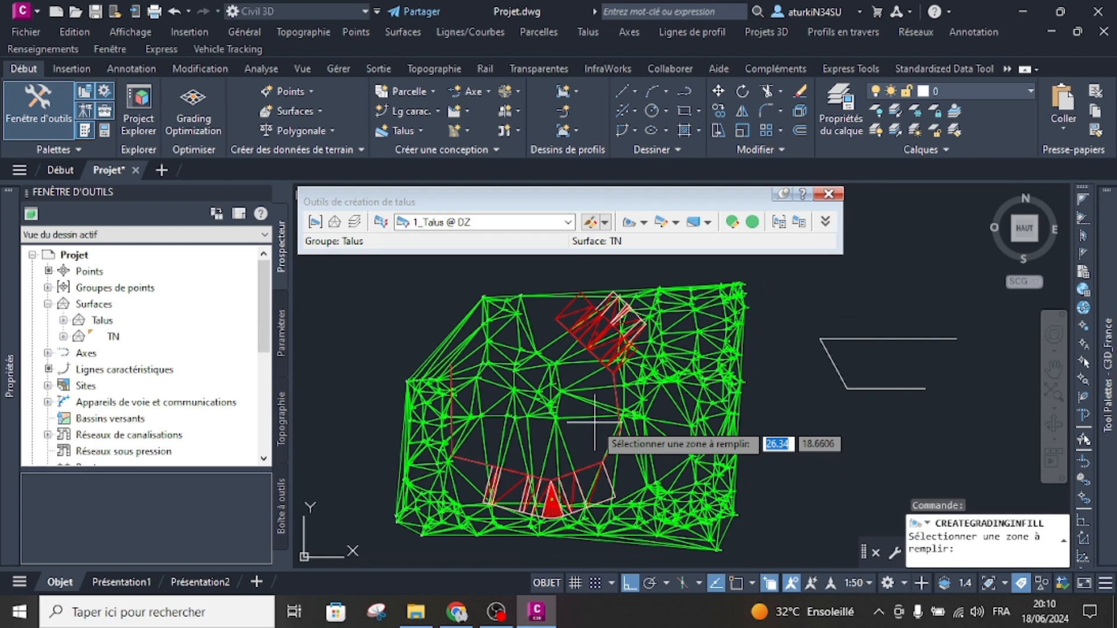
pyautogui.press('Escape')
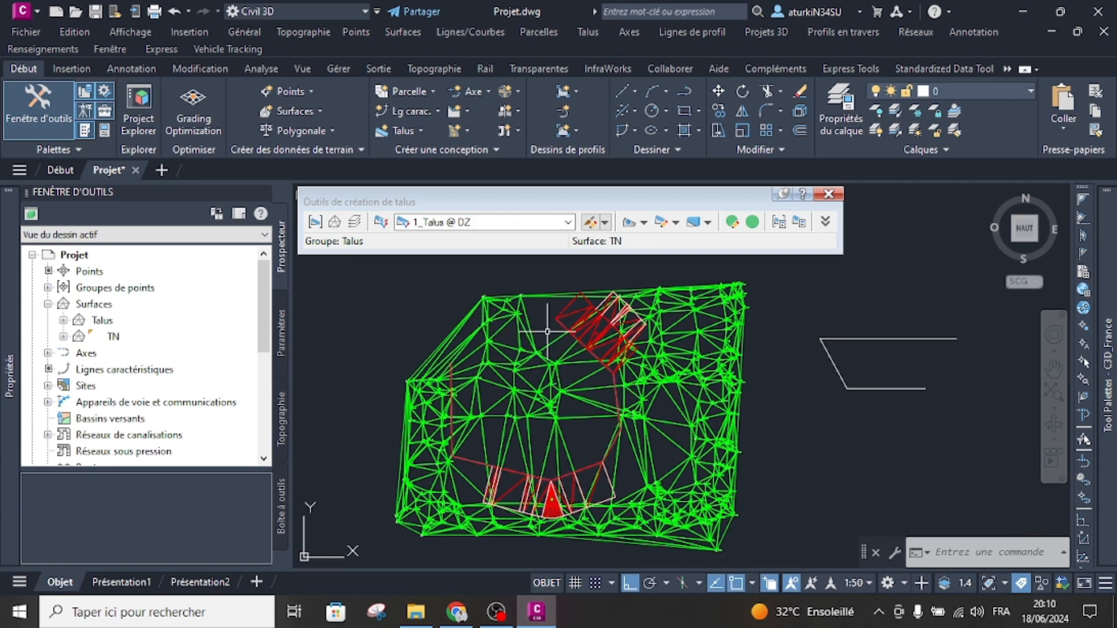
# - Draw a closed five-sided polyline, a rectangle with a cut southeast corner, in the empty area west of the TN surface
pyautogui.scroll(-3, 500, 346)
pyautogui.scroll(5, 552, 363)
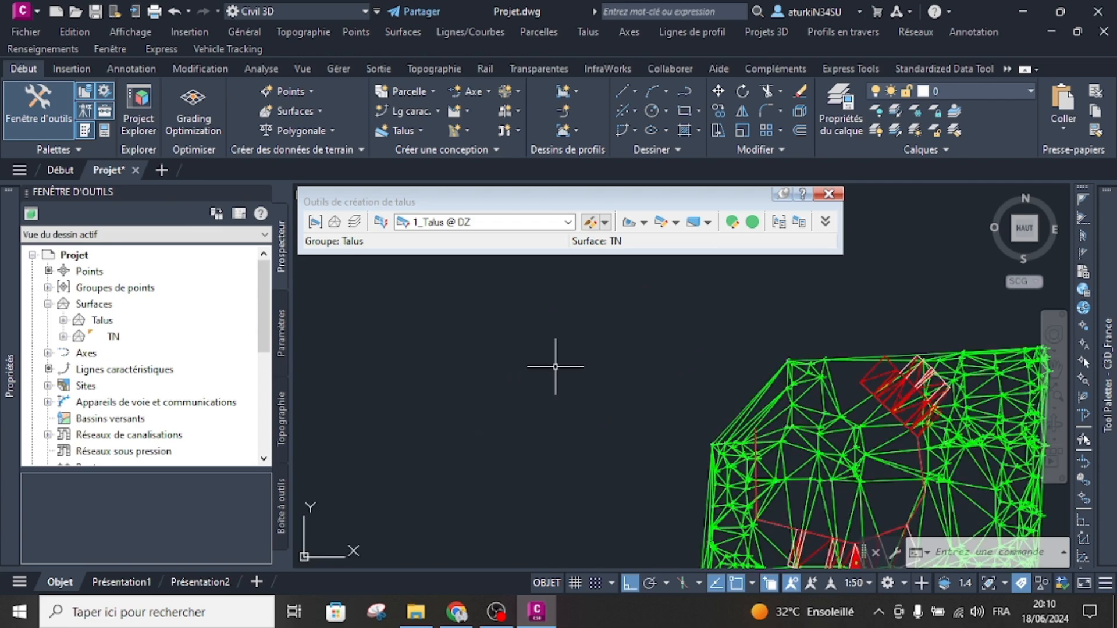
pyautogui.write('pl')
pyautogui.press('Return')
pyautogui.click(616, 346)
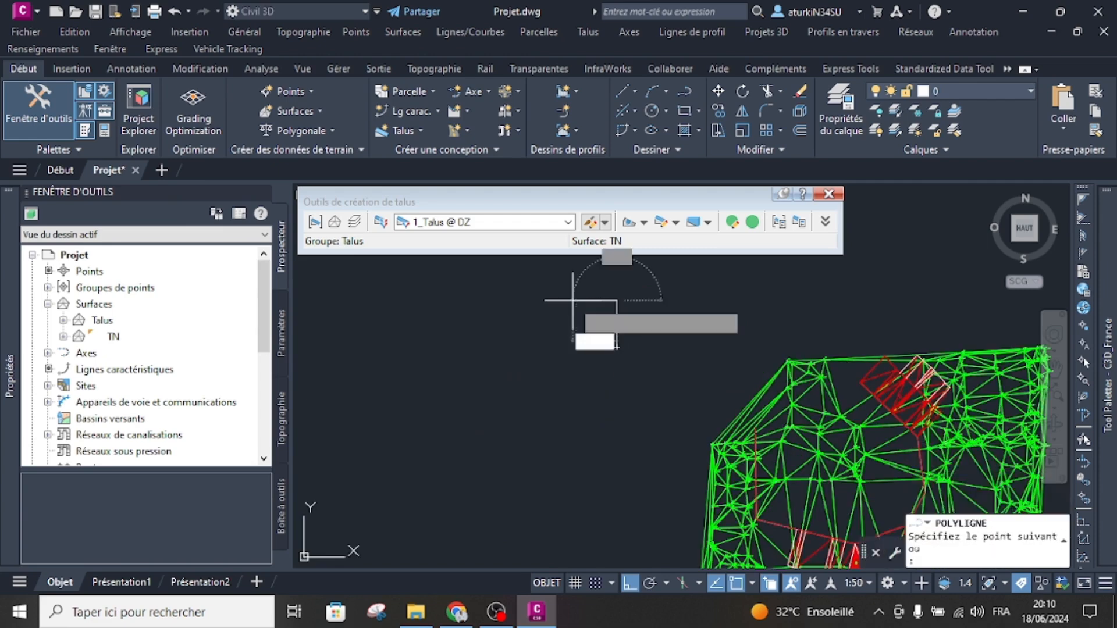
pyautogui.click(498, 348)
pyautogui.click(491, 393)
pyautogui.click(586, 420)
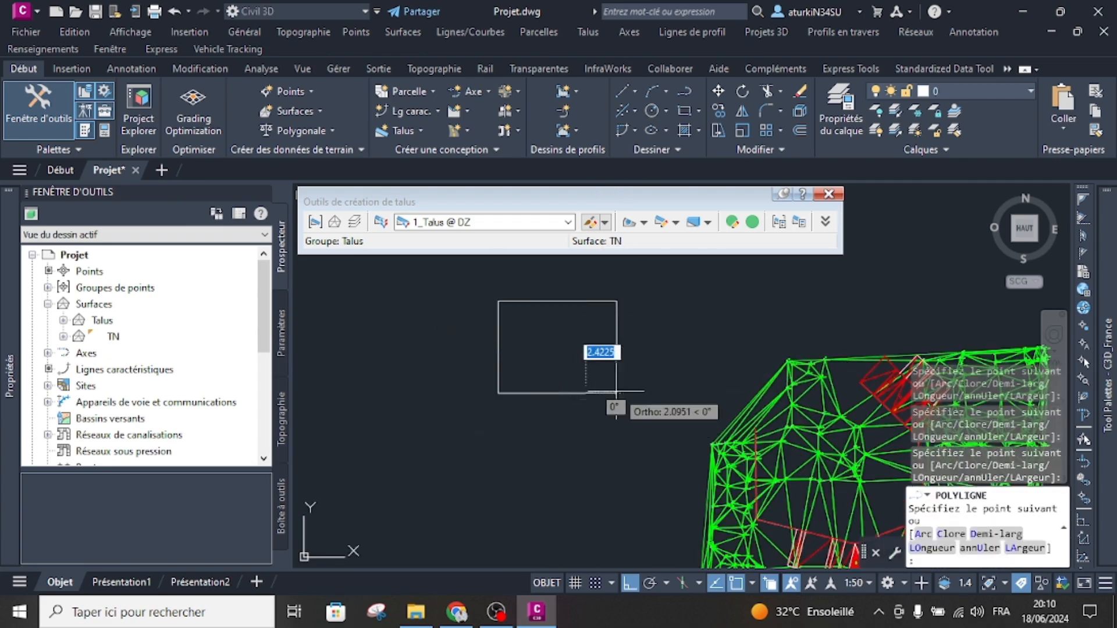
pyautogui.write('c')
pyautogui.press('Return')
pyautogui.scroll(-2, 526, 384)
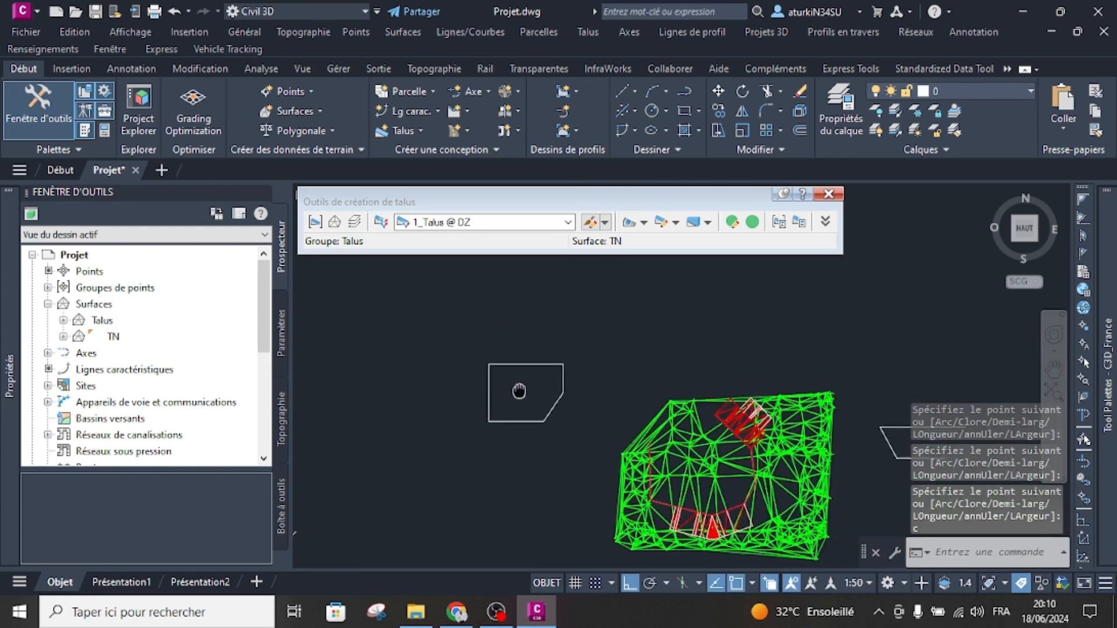
# - Convert the closed polyline into a named feature line in Site 1, with erasing existing entities off and elevation assignment on
pyautogui.click(437, 111)
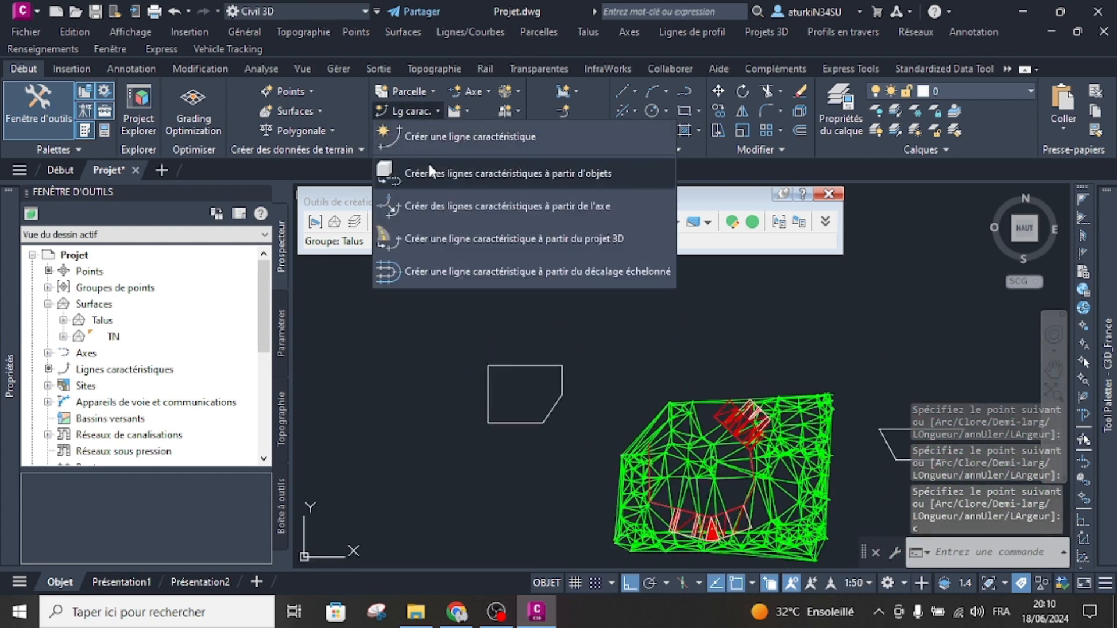
pyautogui.click(428, 165)
pyautogui.click(524, 360)
pyautogui.click(520, 372)
pyautogui.rightClick(520, 372)
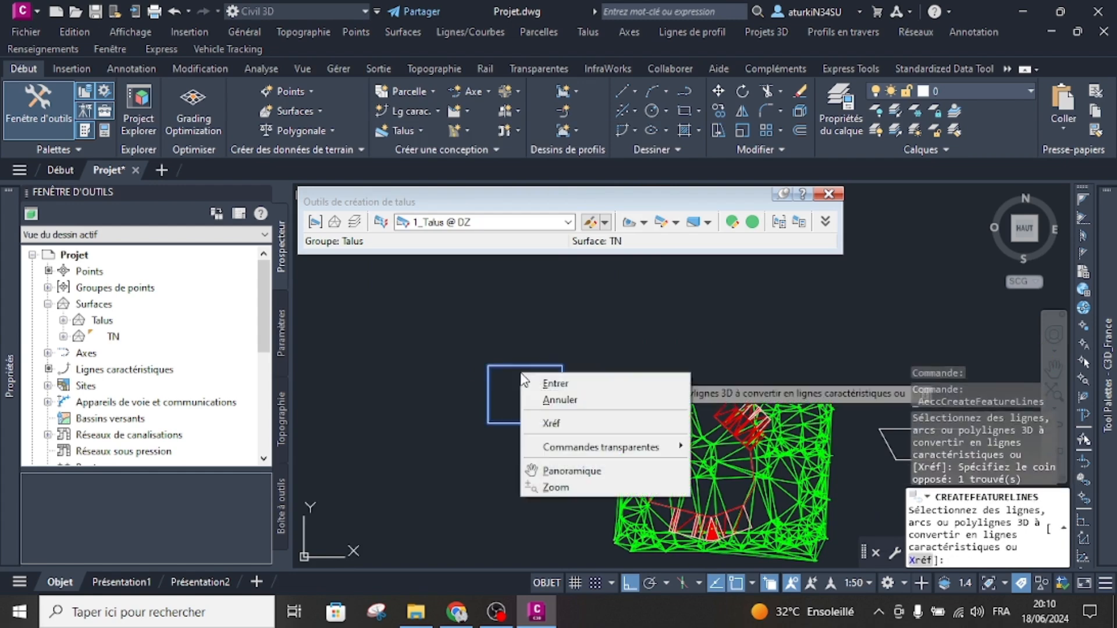
pyautogui.click(555, 384)
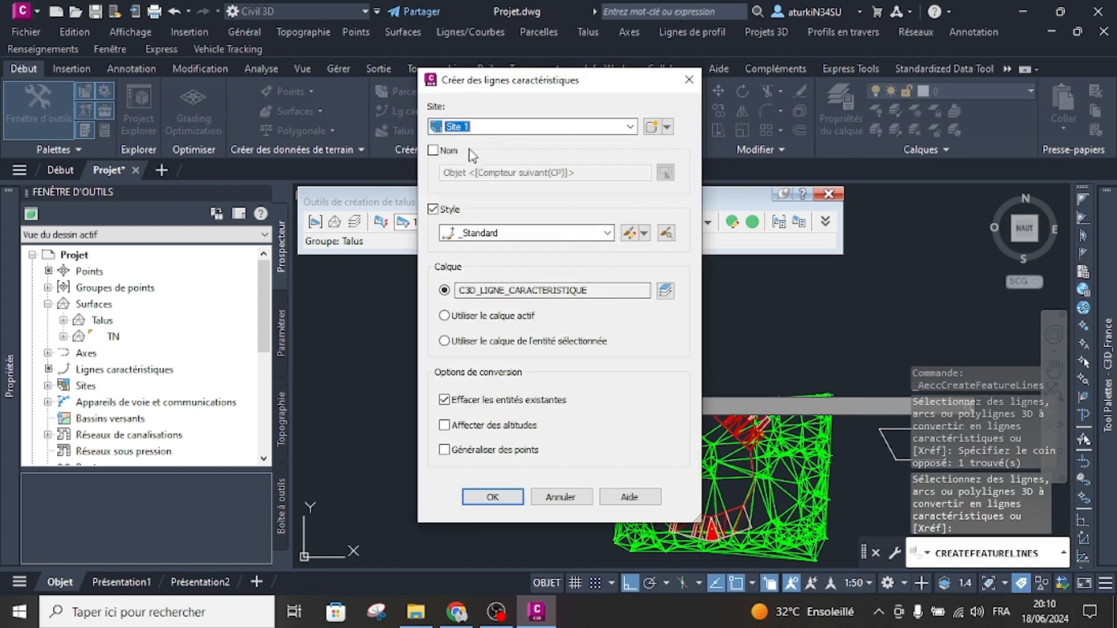
pyautogui.click(449, 151)
pyautogui.click(476, 401)
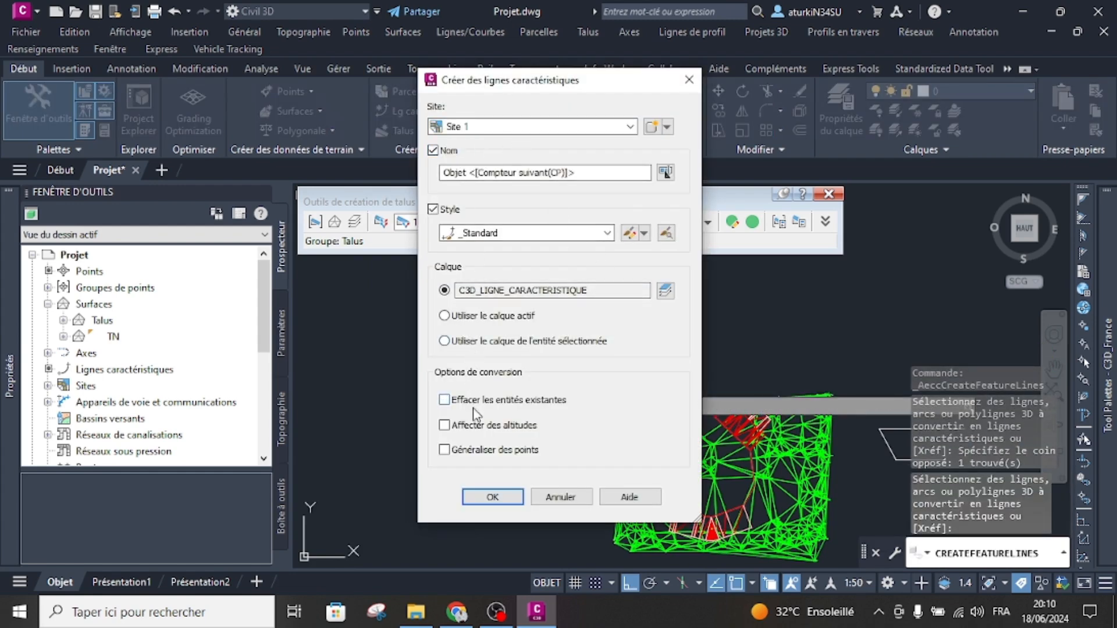
pyautogui.click(445, 425)
pyautogui.click(492, 497)
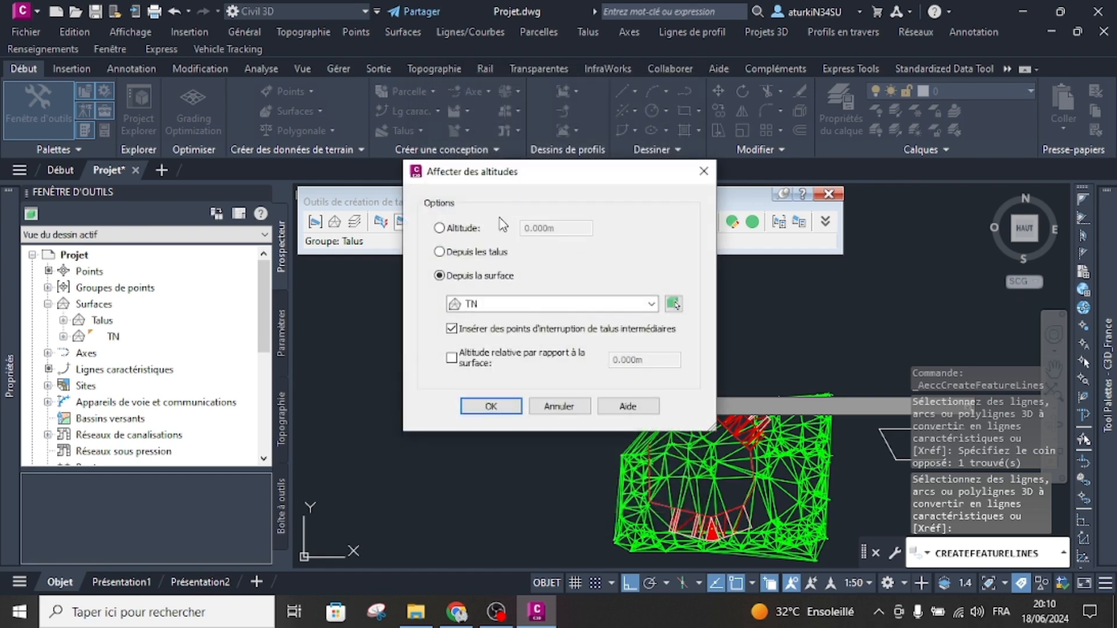
# - Assign a constant altitude of 10 m to the closed feature line and clear the selection
pyautogui.click(440, 228)
pyautogui.doubleClick(538, 228)
pyautogui.write('10')
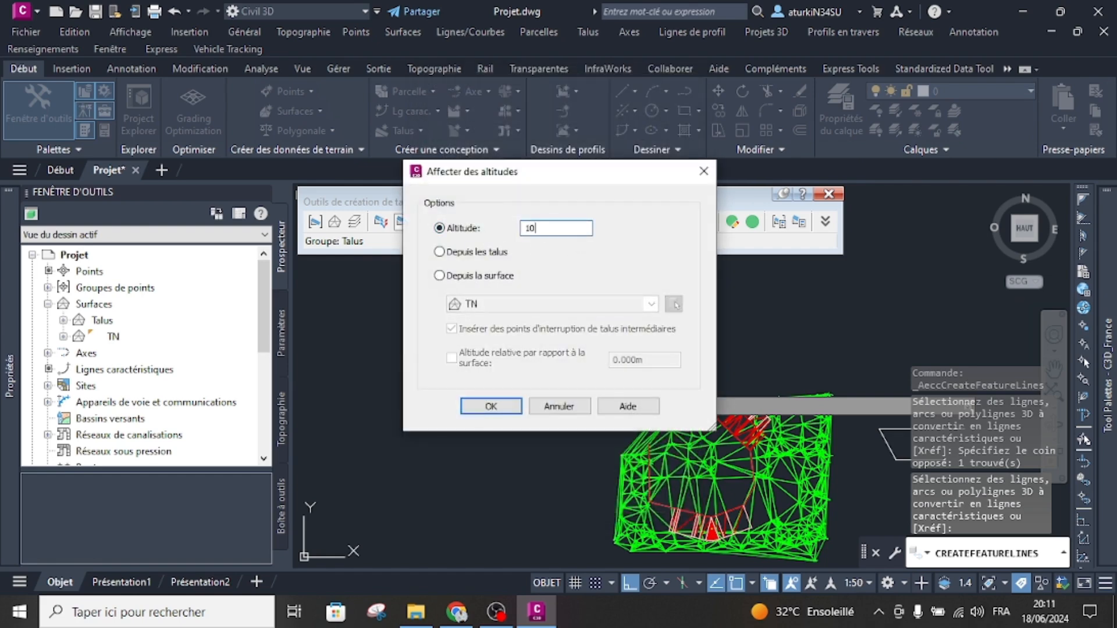
pyautogui.press('Return')
pyautogui.press('Escape')
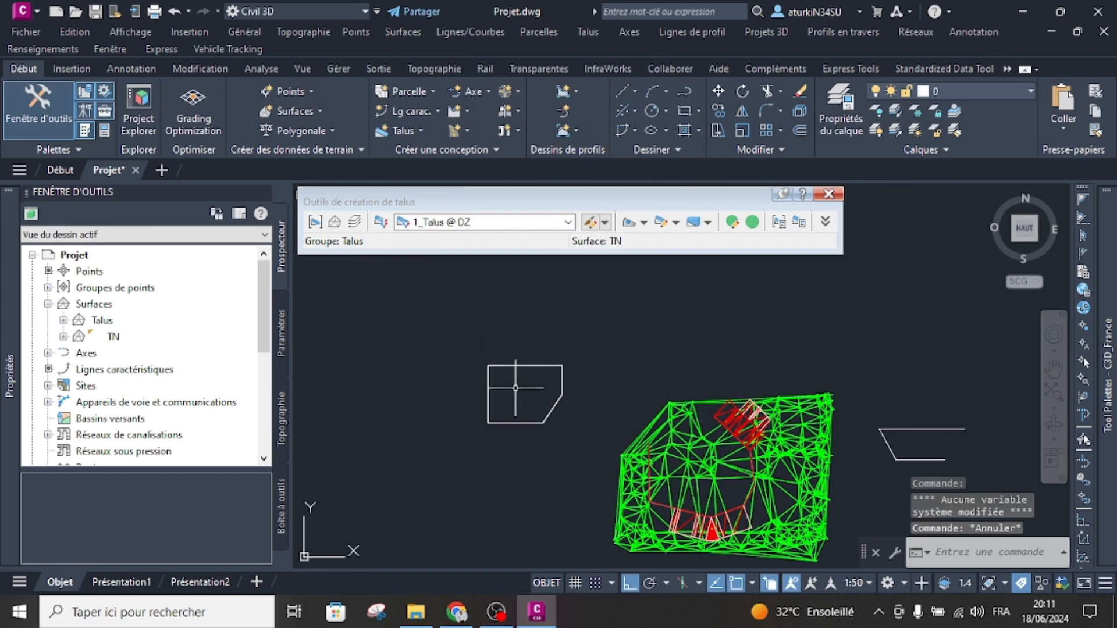
pyautogui.click(529, 367)
pyautogui.press('Escape')
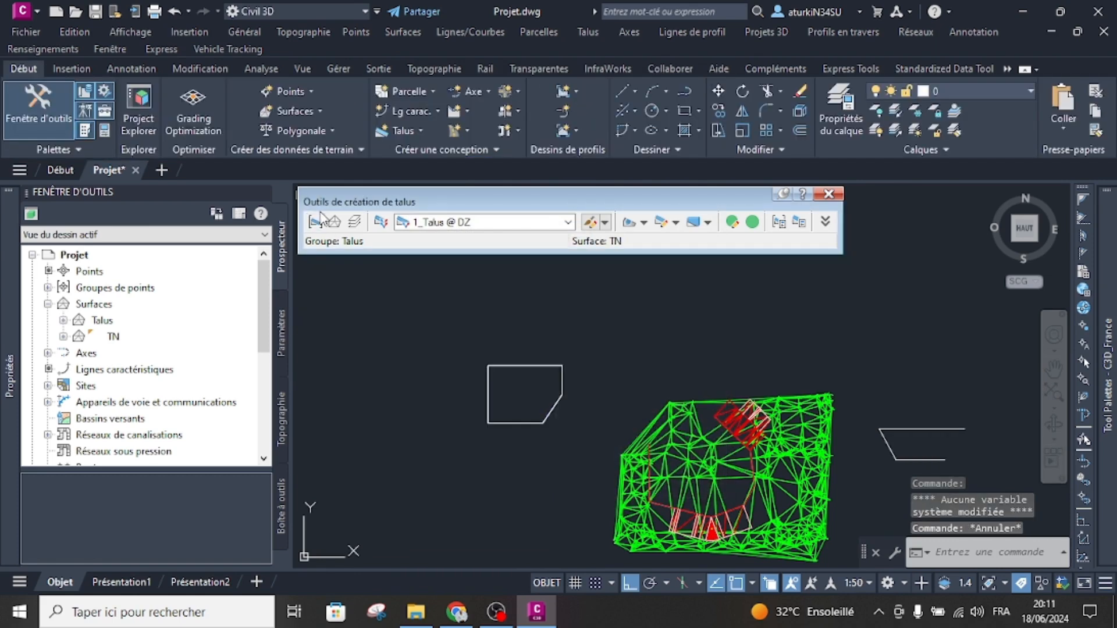
# - Create a grading group named 1 in Site 1 with automatic surface creation and 2 m tessellation spacing, and make it current
pyautogui.click(315, 227)
pyautogui.click(607, 163)
pyautogui.click(608, 165)
pyautogui.click(567, 198)
pyautogui.click(567, 212)
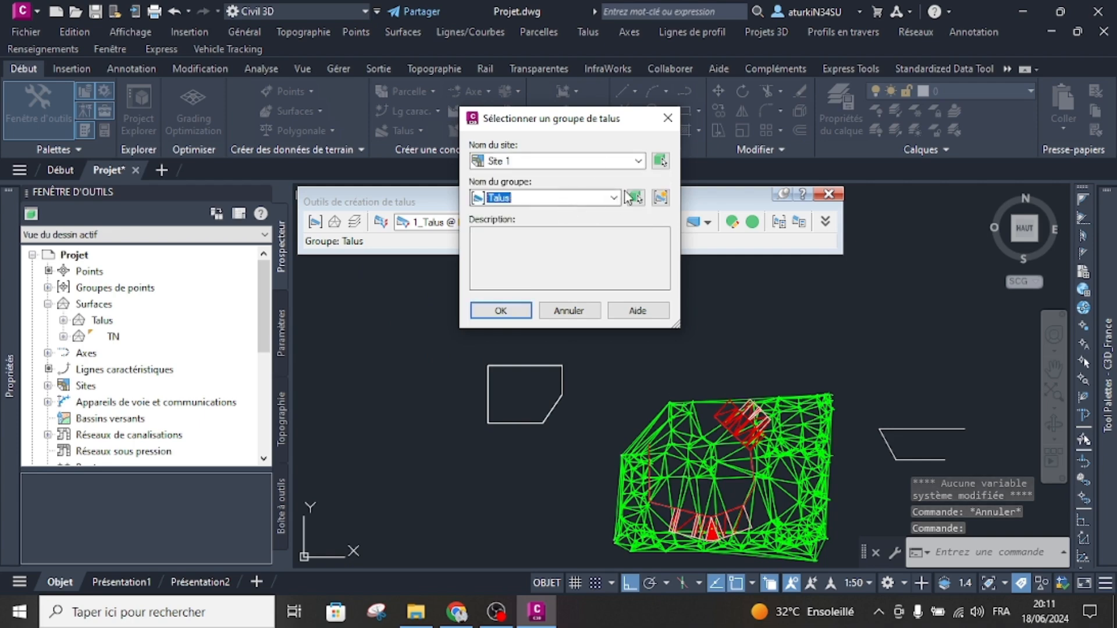
pyautogui.click(661, 199)
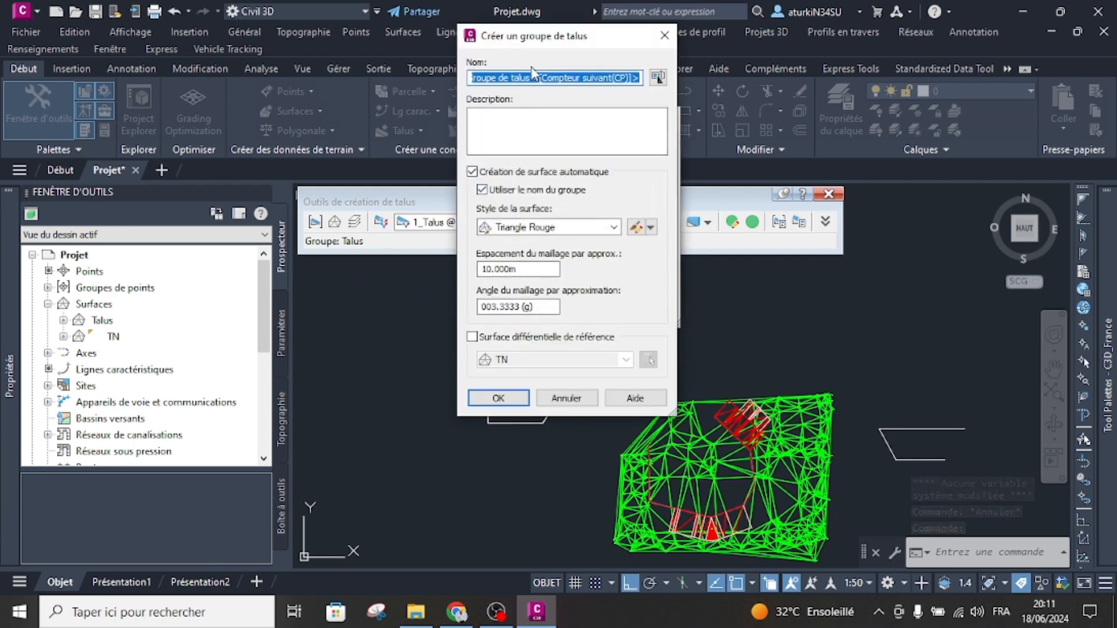
pyautogui.write('1')
pyautogui.doubleClick(501, 269)
pyautogui.write('2')
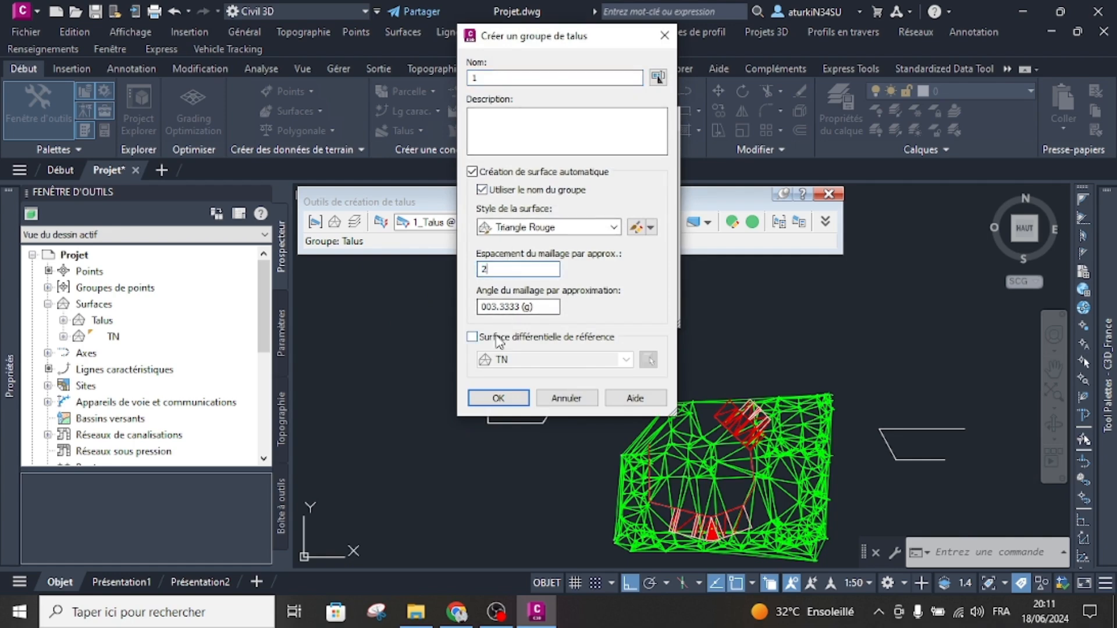
pyautogui.click(495, 397)
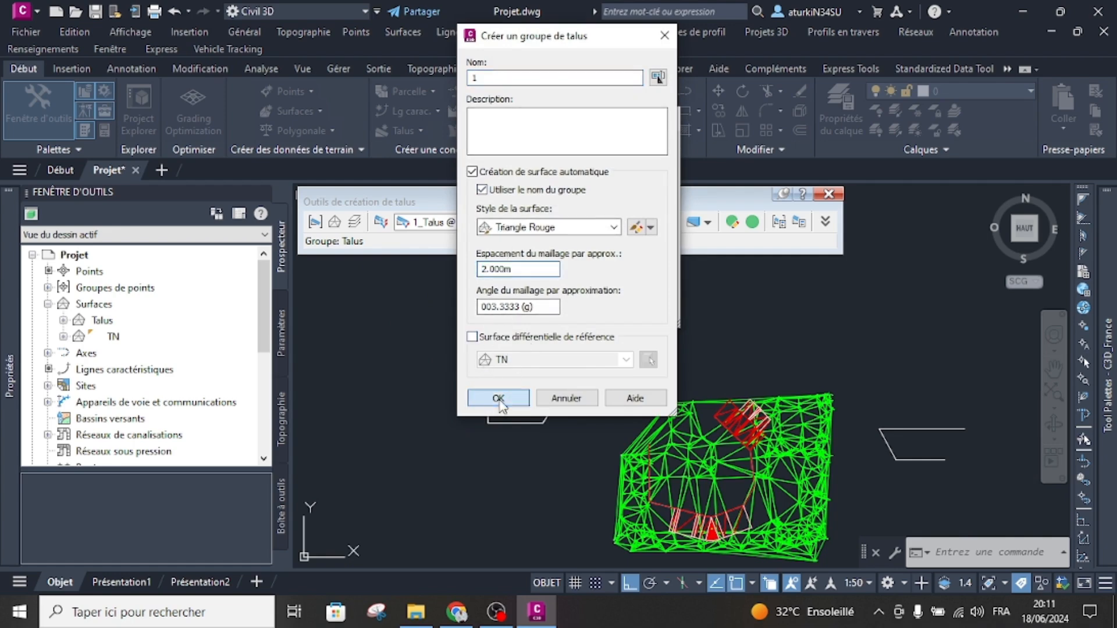
pyautogui.click(591, 438)
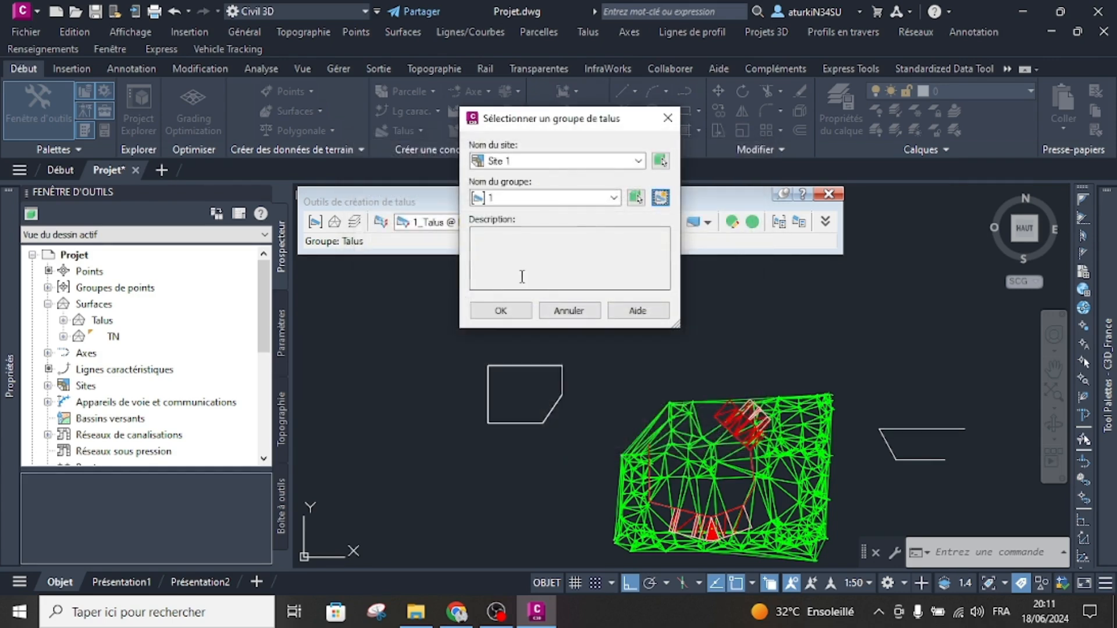
pyautogui.click(491, 310)
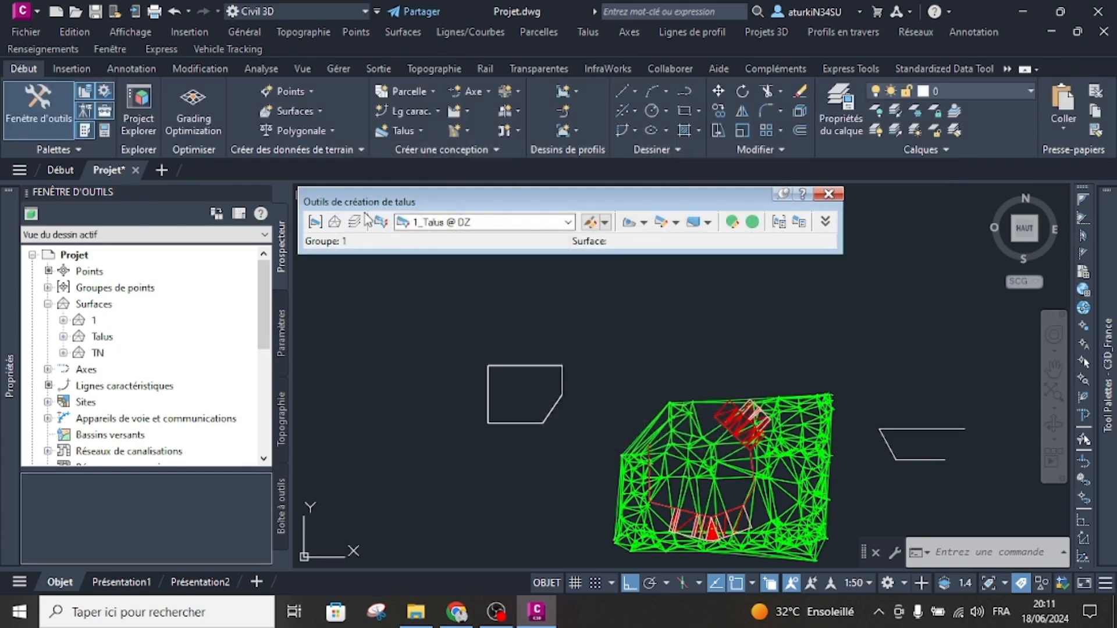
# - Change the grading criteria to 3_Talus DR @ Altitude
pyautogui.click(489, 222)
pyautogui.click(489, 222)
pyautogui.click(488, 224)
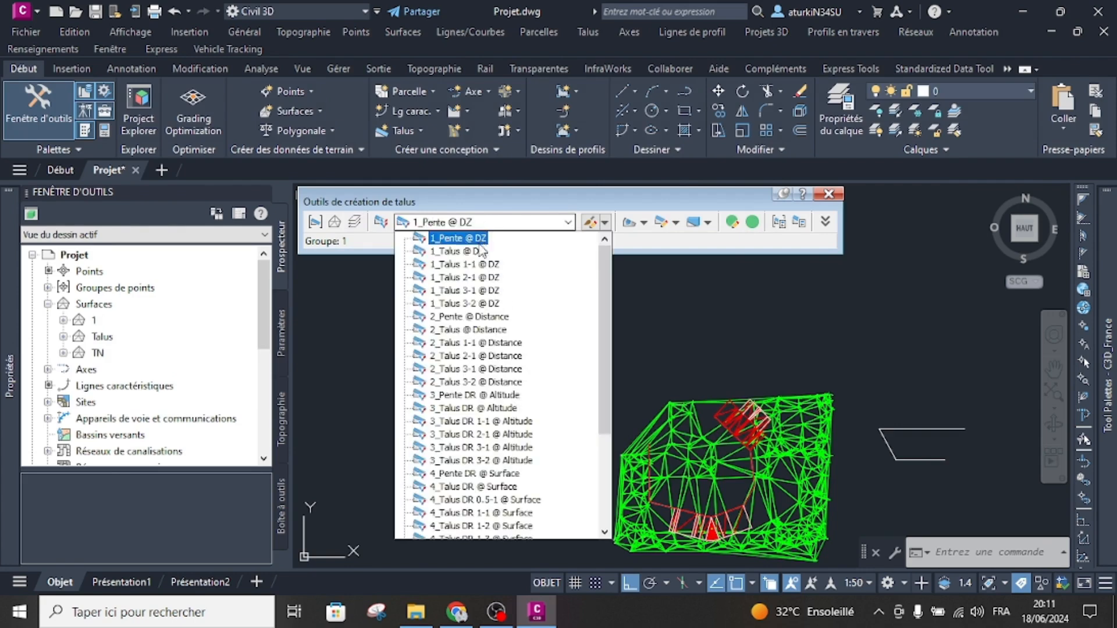
pyautogui.scroll(-2, 500, 408)
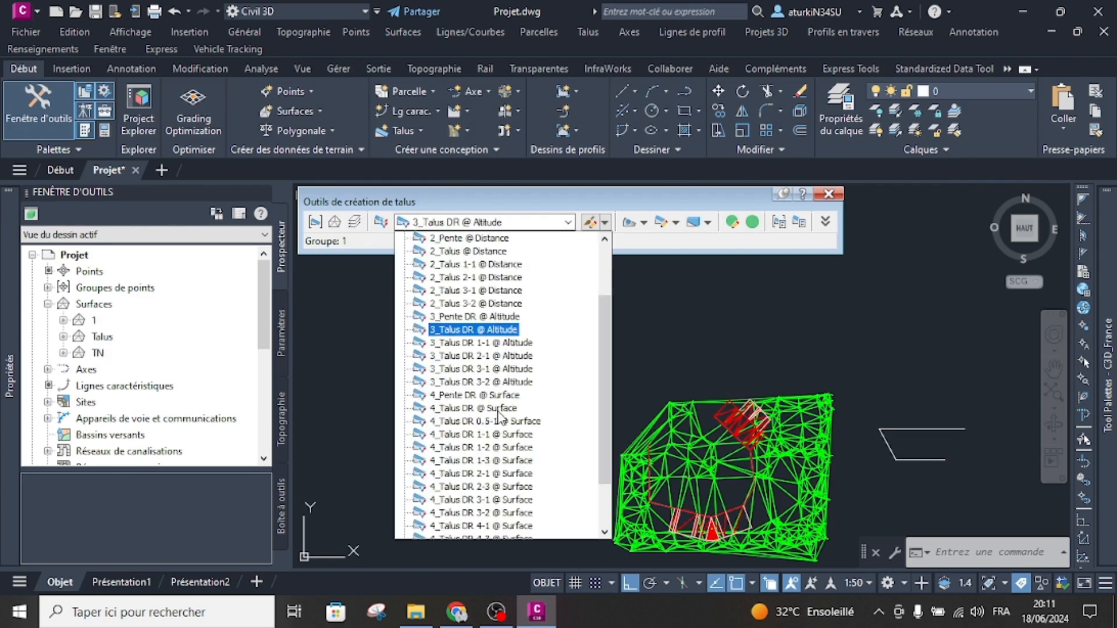
pyautogui.click(483, 329)
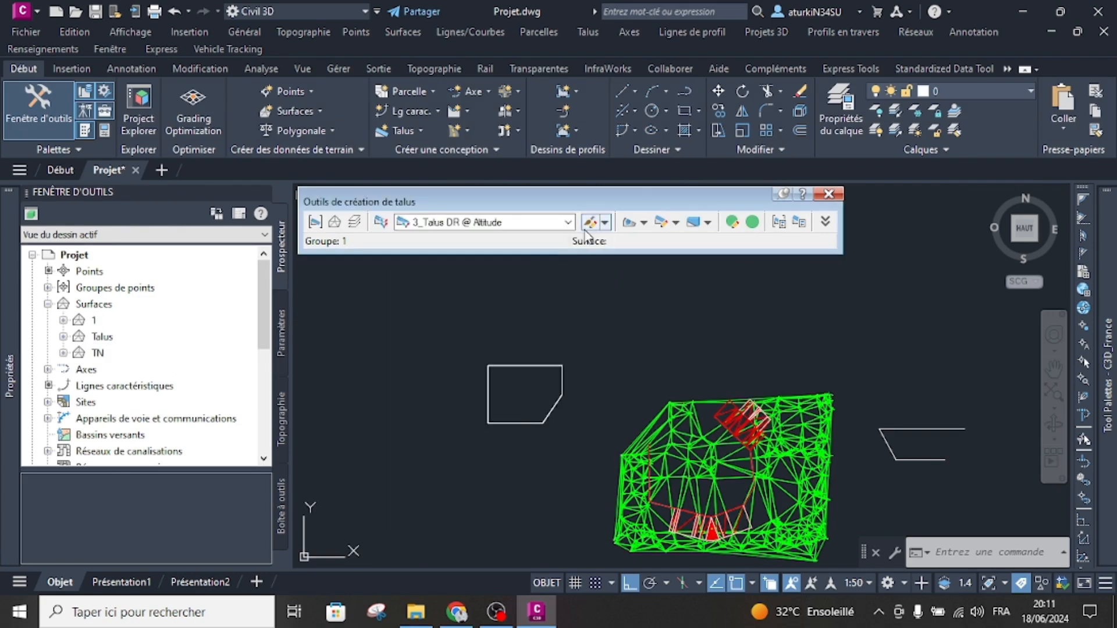
# - Start a grading on the closed feature line, projecting to its outer side and applying it to the whole length
pyautogui.click(646, 222)
pyautogui.click(663, 241)
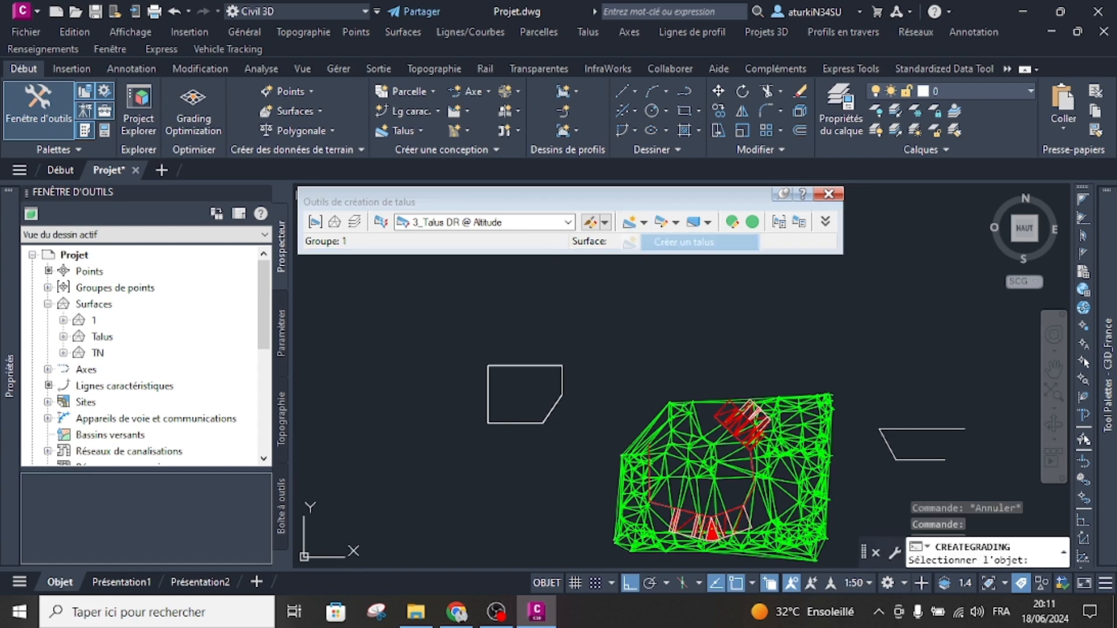
pyautogui.click(530, 355)
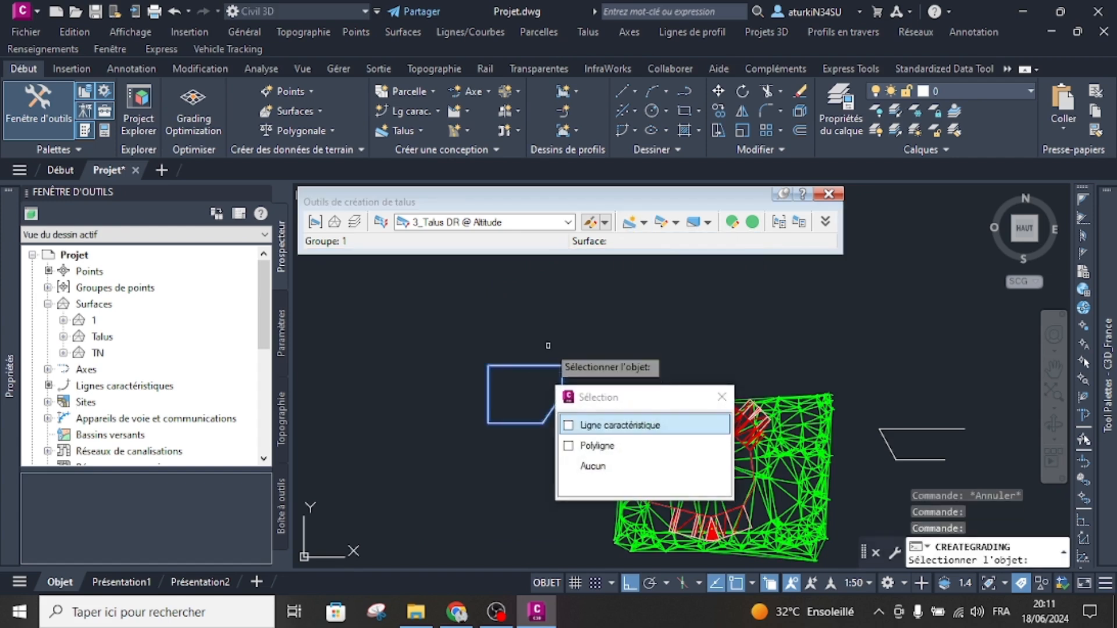
pyautogui.click(582, 424)
pyautogui.click(587, 427)
pyautogui.write('o')
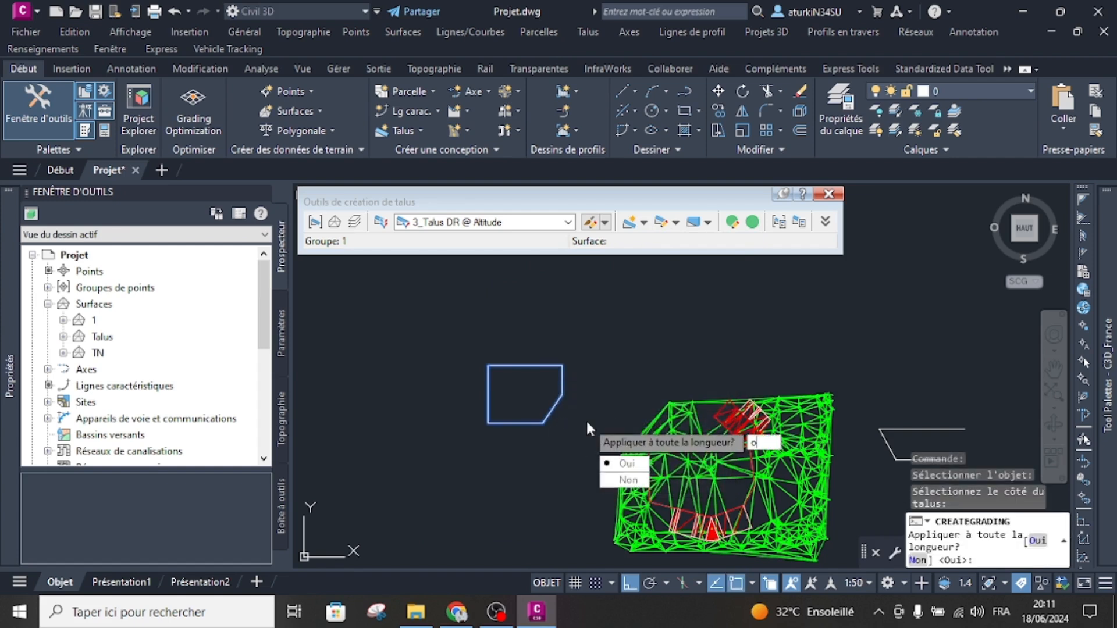
pyautogui.press('Return')
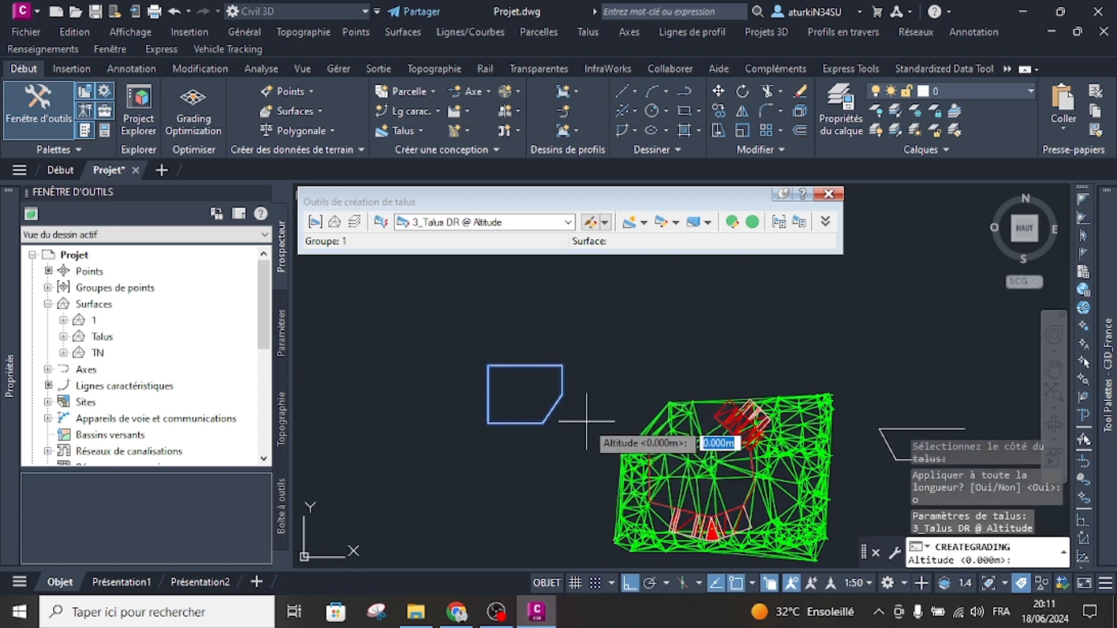
# - Project the grading to an altitude of 13 m, using Talus format with 50 % slopes for cut and fill
pyautogui.write('13')
pyautogui.press('Return')
pyautogui.write('t')
pyautogui.press('Return')
pyautogui.press('Return')
pyautogui.write('t')
pyautogui.press('Return')
pyautogui.press('Return')
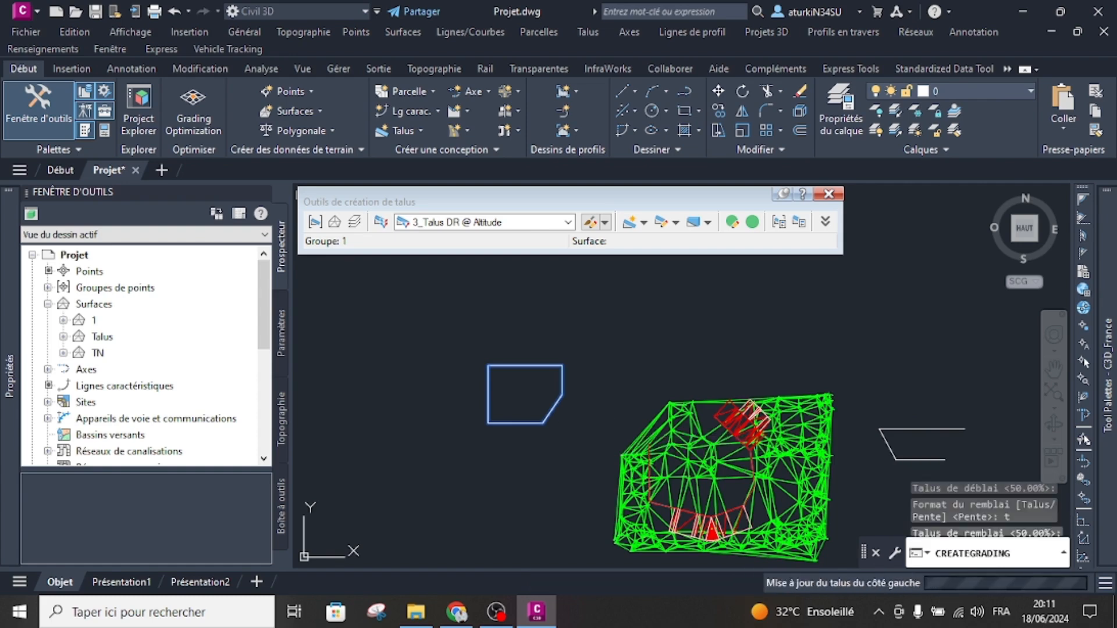
pyautogui.press('Escape')
# - Create a grading infill in the empty area inside the closed feature line
pyautogui.scroll(2, 532, 376)
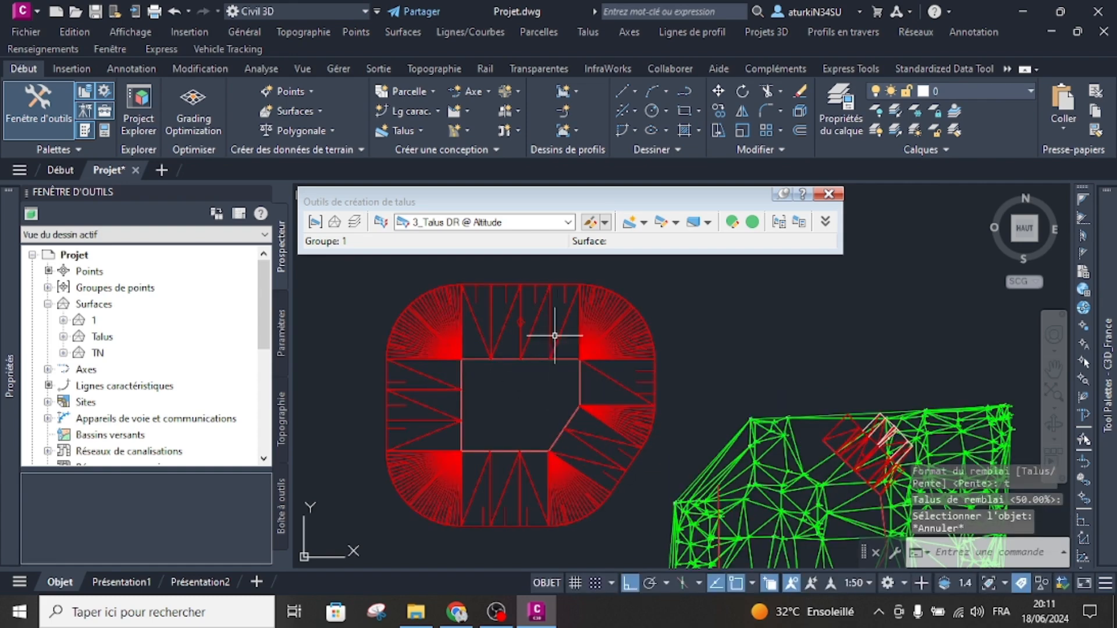
pyautogui.click(644, 222)
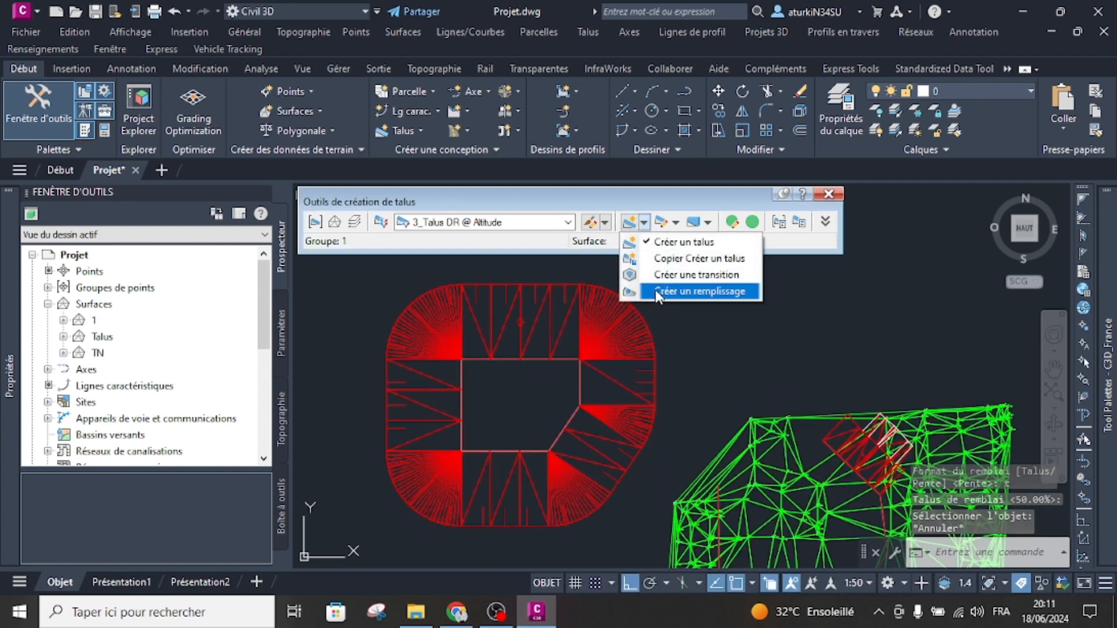
pyautogui.click(655, 289)
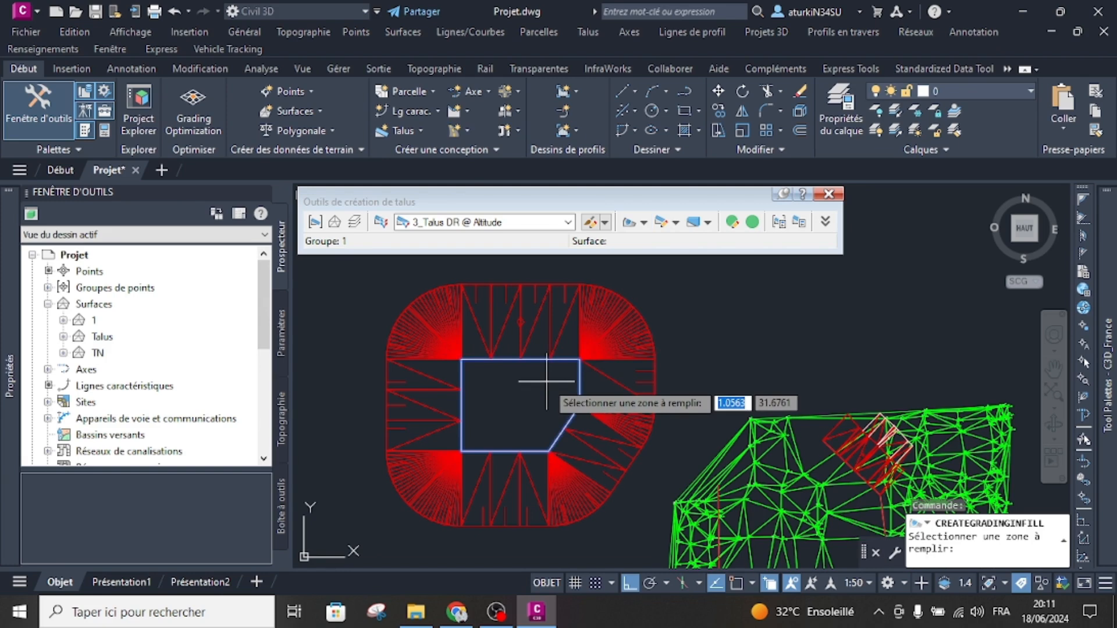
pyautogui.scroll(-2, 547, 381)
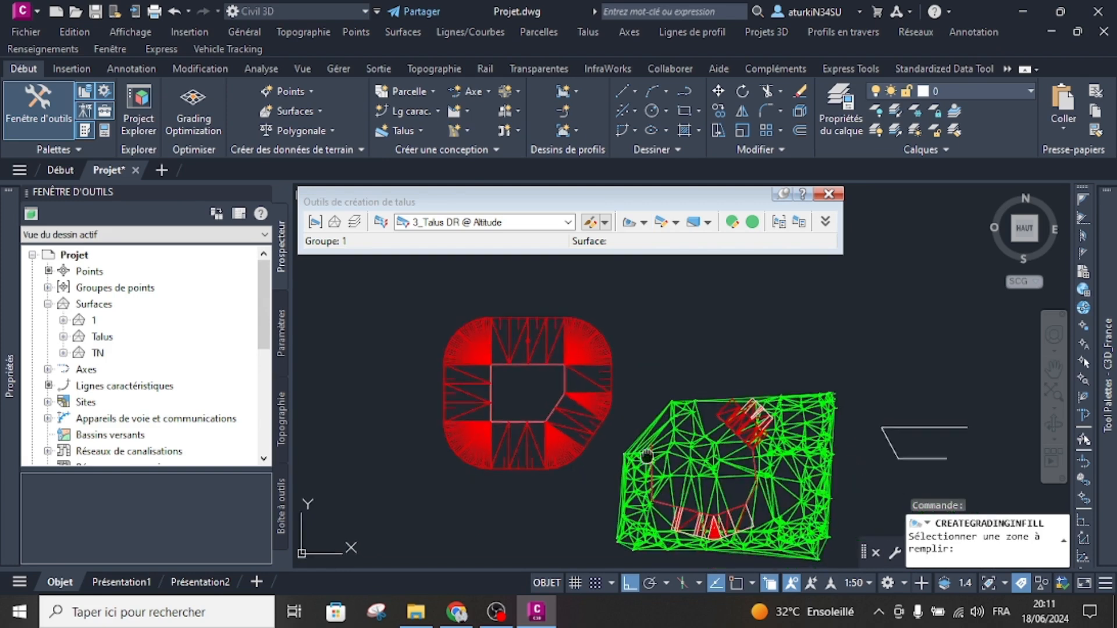
pyautogui.moveTo(691, 496); pyautogui.dragTo(648, 423, button='middle')
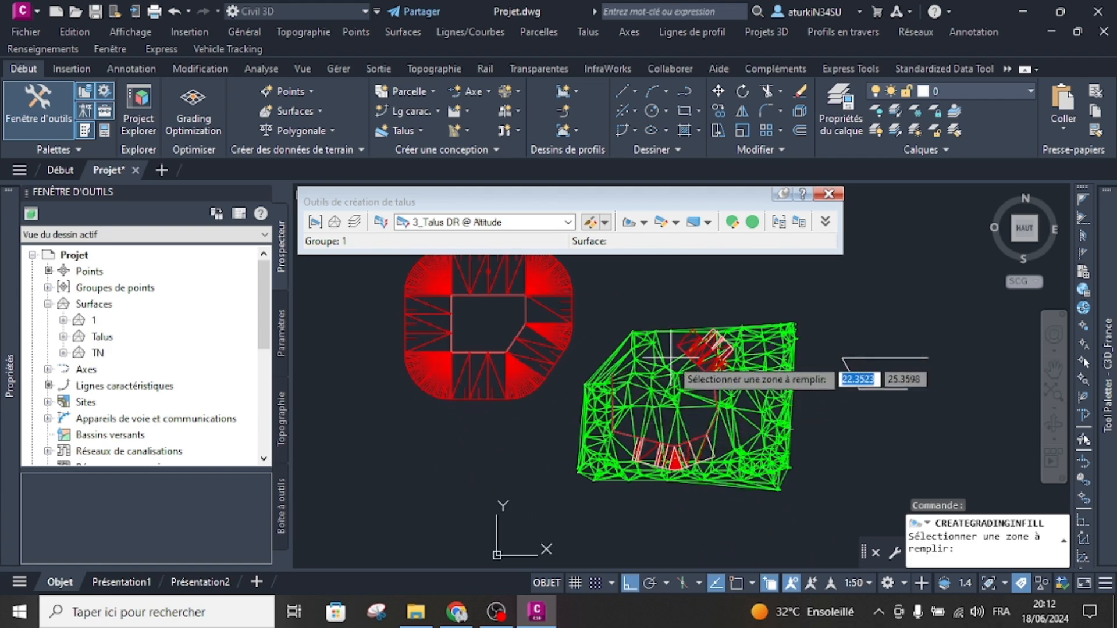
pyautogui.click(490, 310)
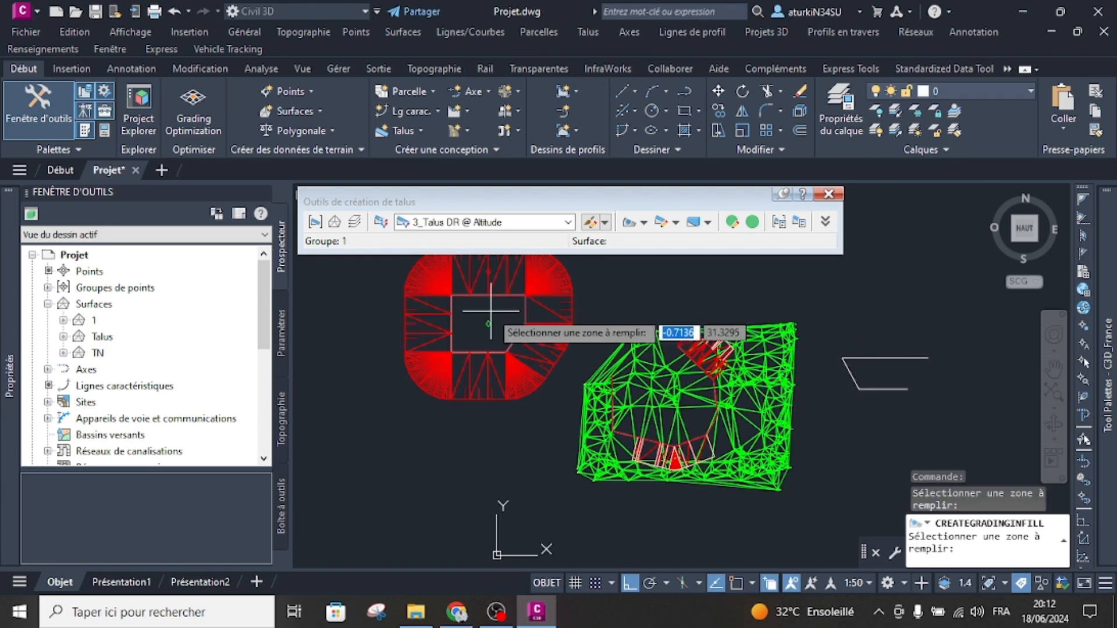
pyautogui.scroll(4, 495, 314)
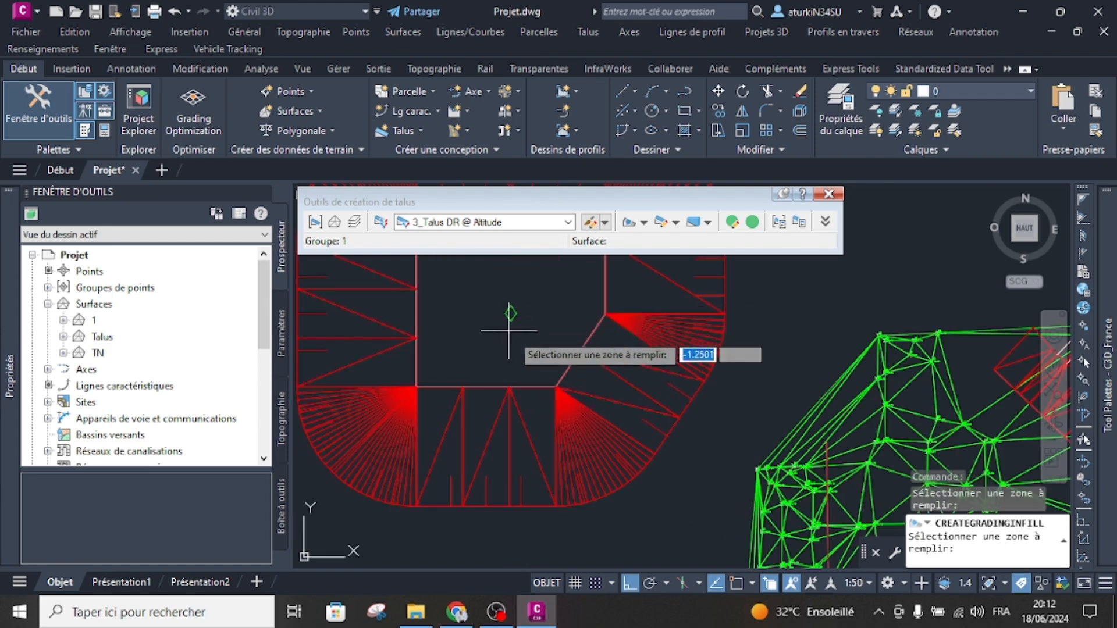
pyautogui.moveTo(500, 314); pyautogui.dragTo(529, 379, button='middle')
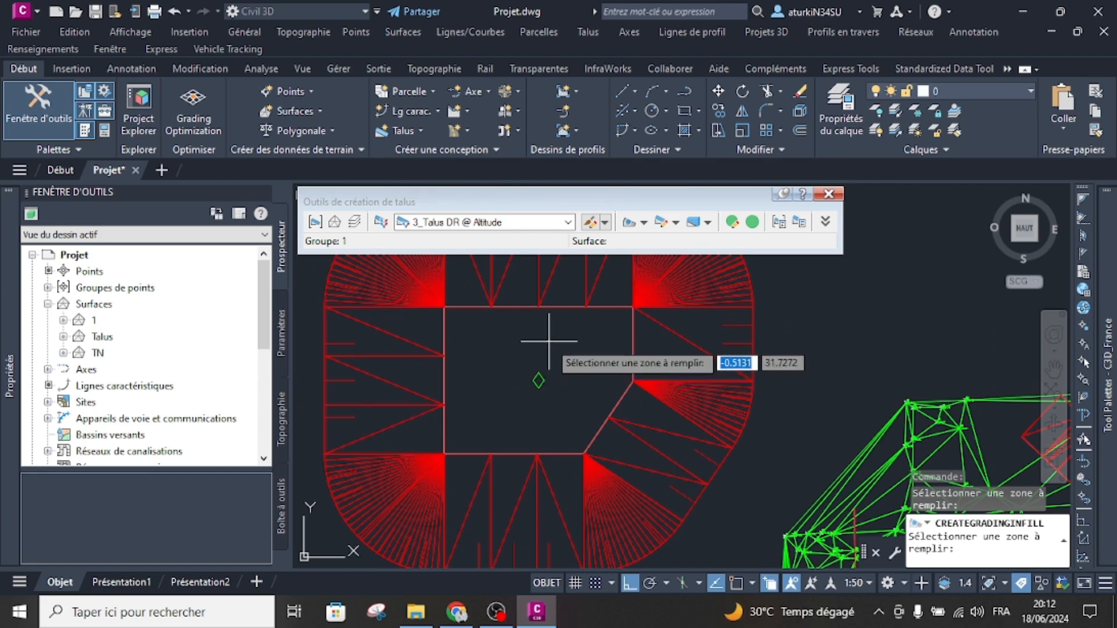
pyautogui.click(548, 342)
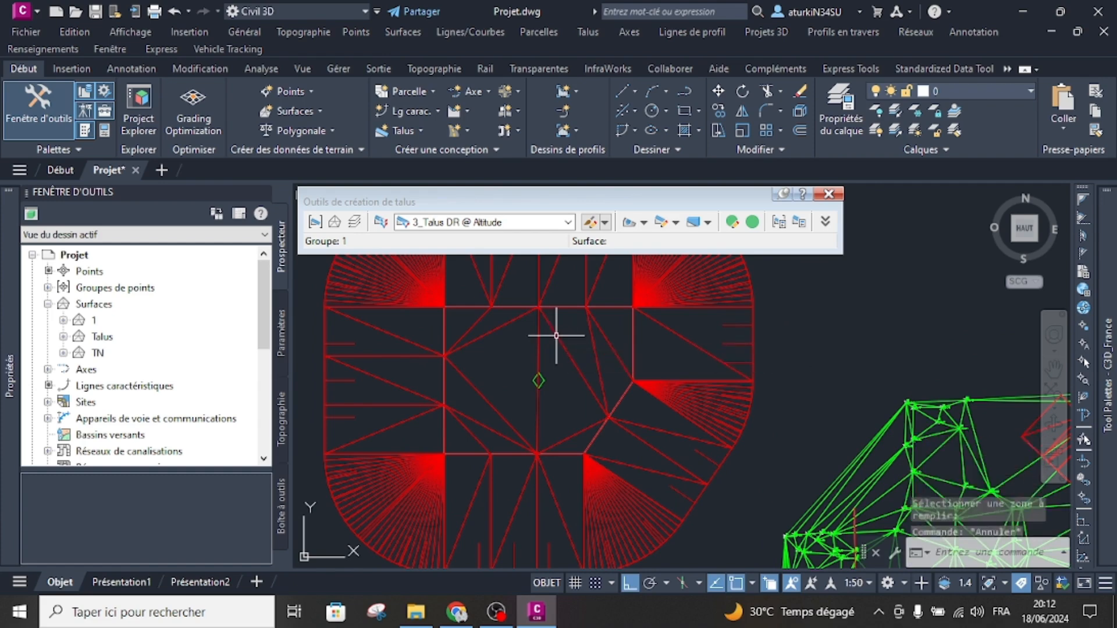
# - Inspect the filled grading surface by orbiting it in the object viewer, and clear the selection
pyautogui.click(556, 336)
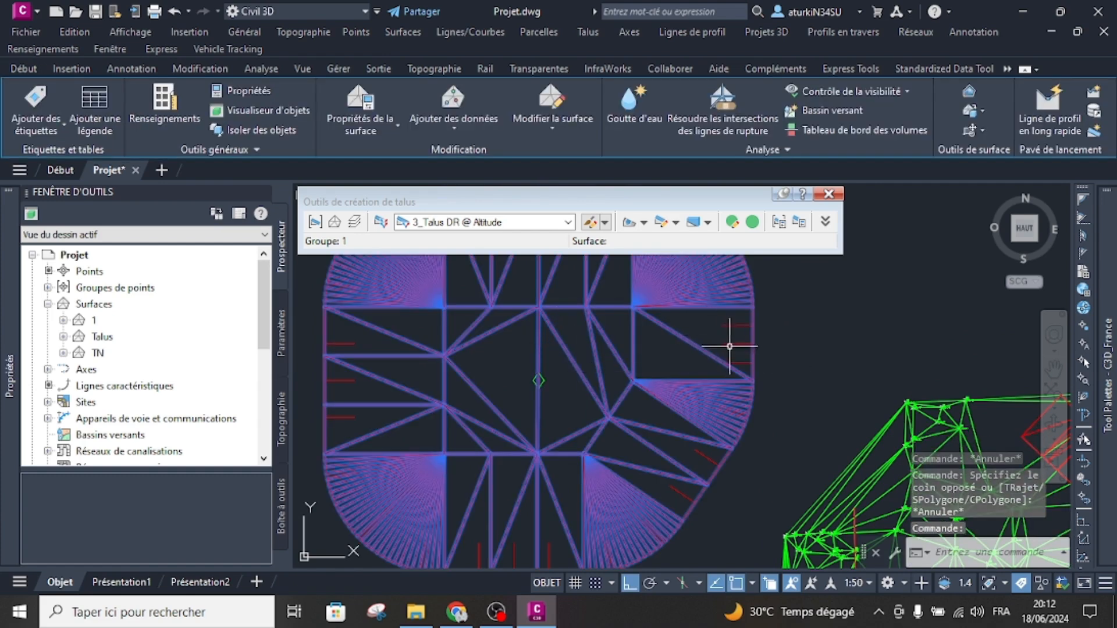
pyautogui.press('Escape')
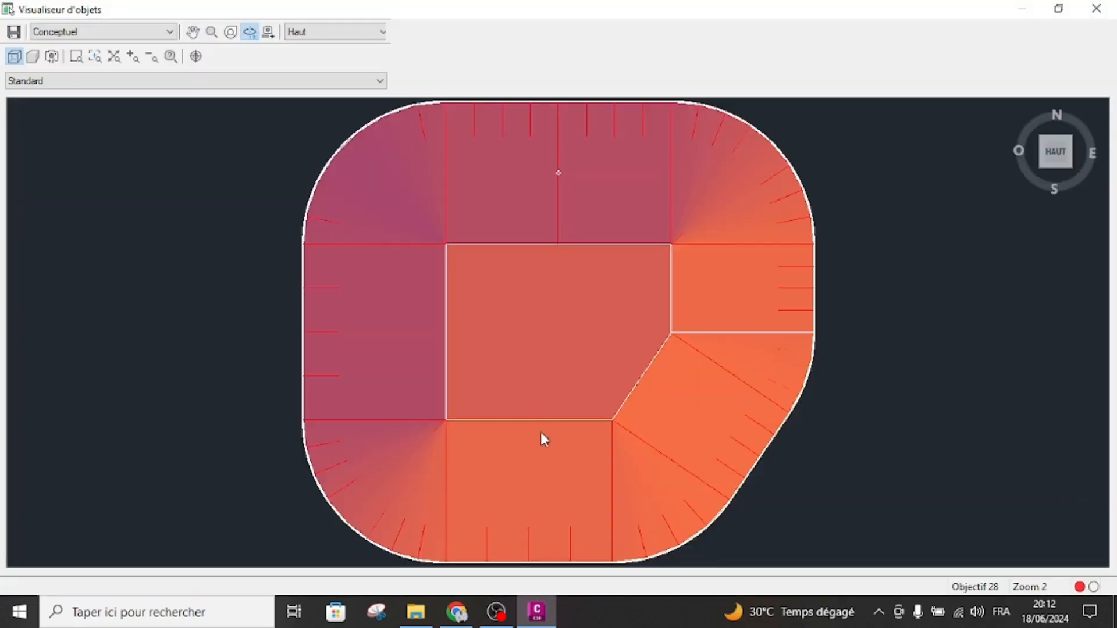
pyautogui.moveTo(541, 434)
pyautogui.mouseDown()
pyautogui.moveTo(523, 305)
pyautogui.moveTo(578, 403)
pyautogui.moveTo(533, 432)
pyautogui.moveTo(581, 378)
pyautogui.moveTo(591, 389)
pyautogui.moveTo(518, 367)
pyautogui.moveTo(489, 373)
pyautogui.moveTo(631, 348)
pyautogui.mouseUp()
pyautogui.press('Escape')
pyautogui.press('Escape')
# - Examine the commands for modifying, deleting and regrouping gradings, including those offered for the selected grading at the TN surface's upper edge
pyautogui.scroll(-4, 463, 327)
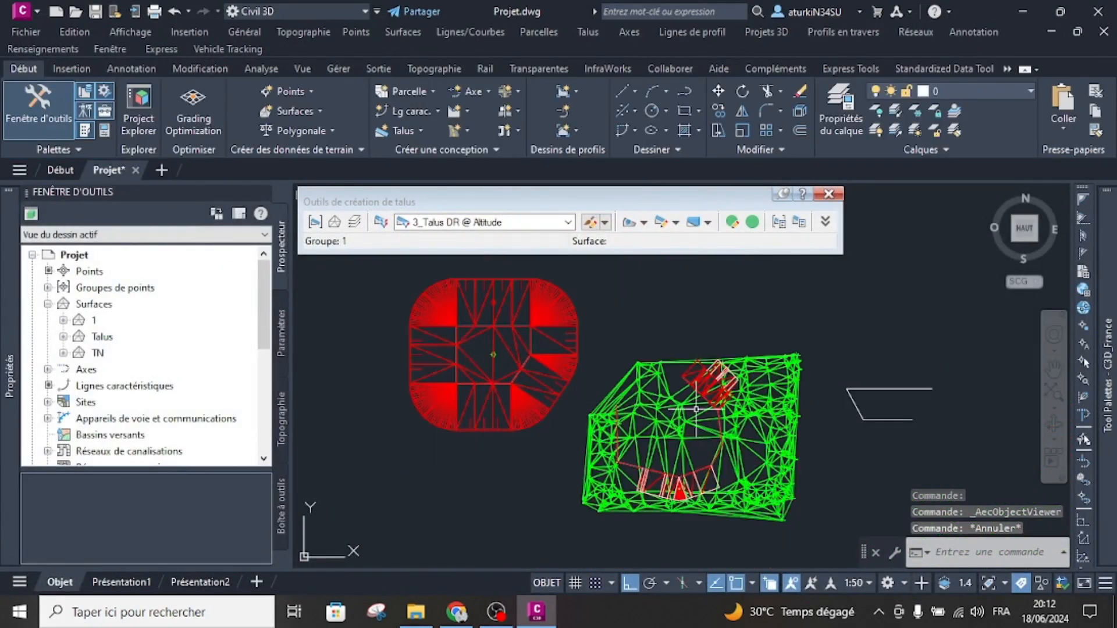
pyautogui.scroll(4, 687, 448)
pyautogui.scroll(-2, 592, 364)
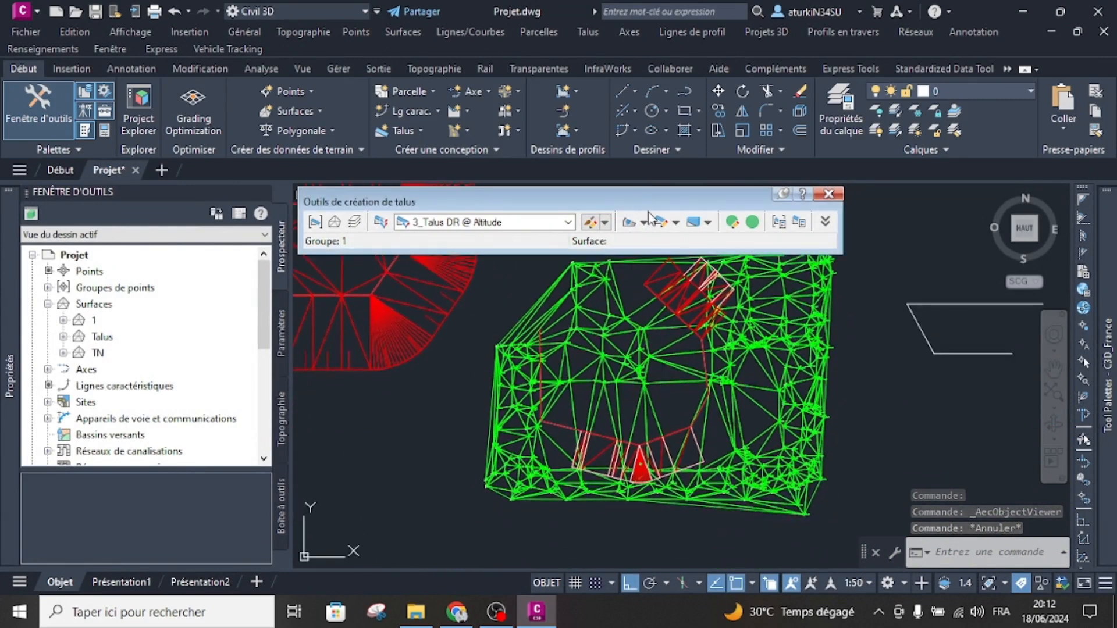
pyautogui.click(676, 222)
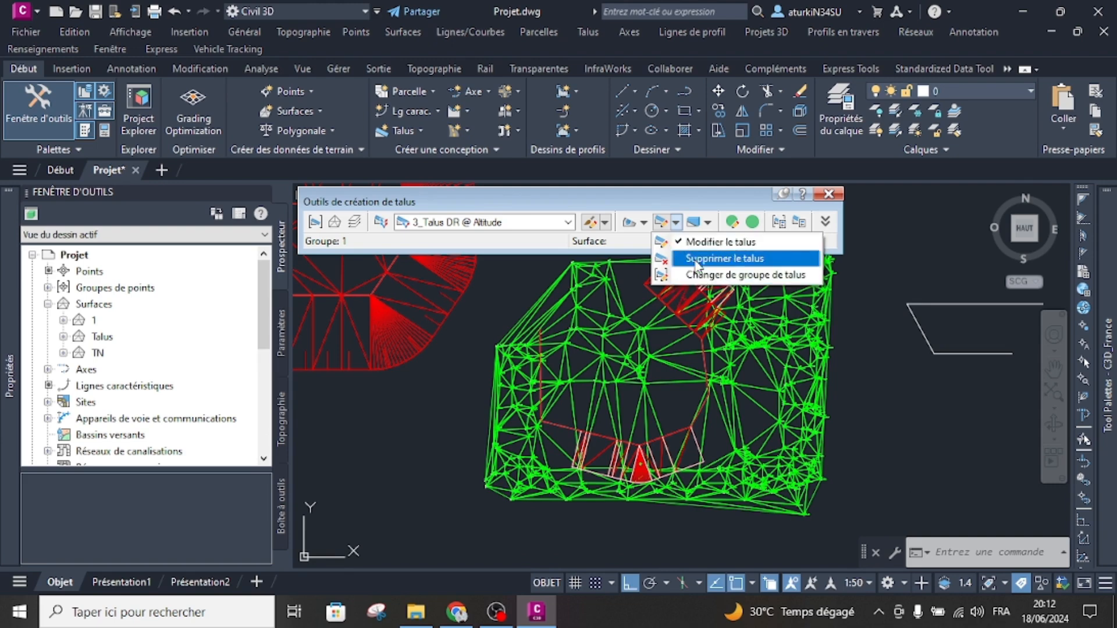
pyautogui.press('Escape')
pyautogui.press('Escape')
pyautogui.press('Escape')
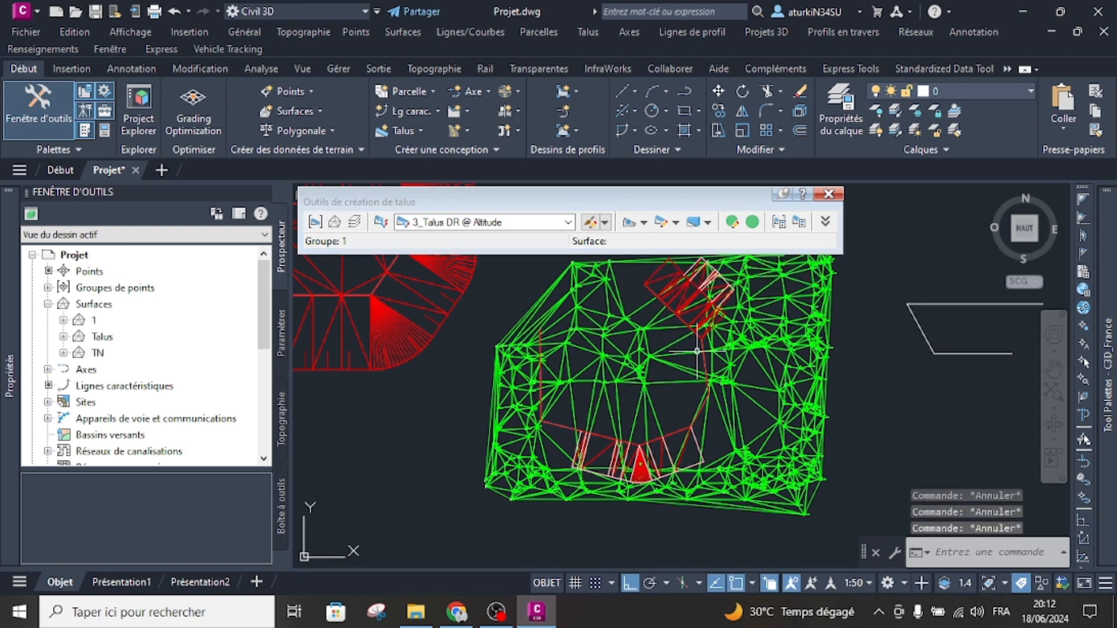
pyautogui.click(698, 356)
pyautogui.press('Escape')
pyautogui.press('Escape')
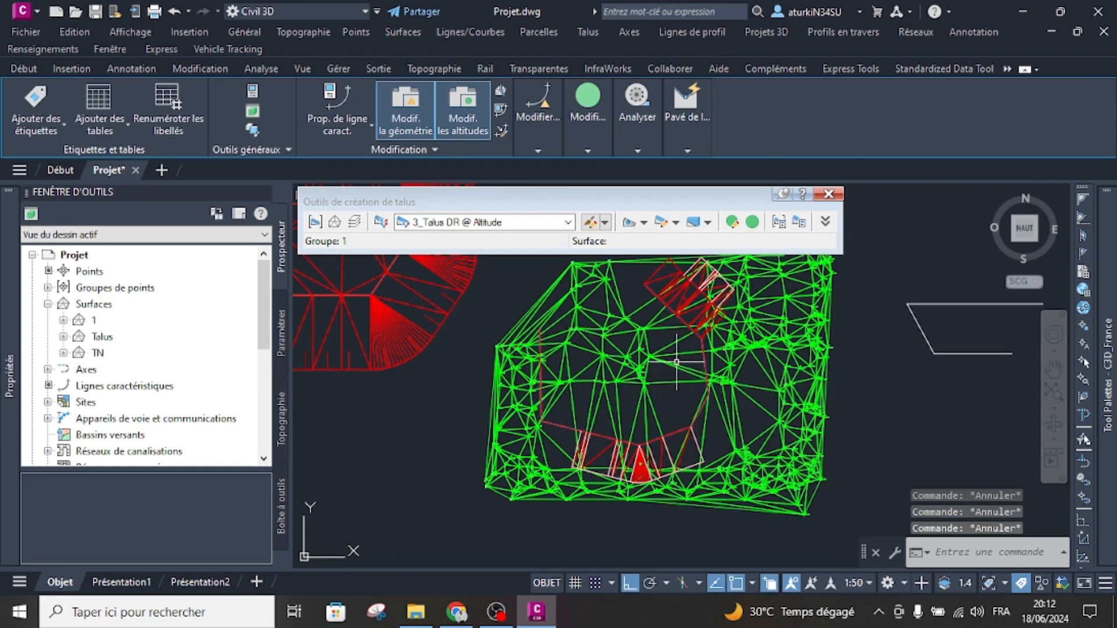
pyautogui.scroll(4, 698, 356)
pyautogui.moveTo(698, 356); pyautogui.dragTo(724, 357, button='middle')
pyautogui.scroll(5, 724, 357)
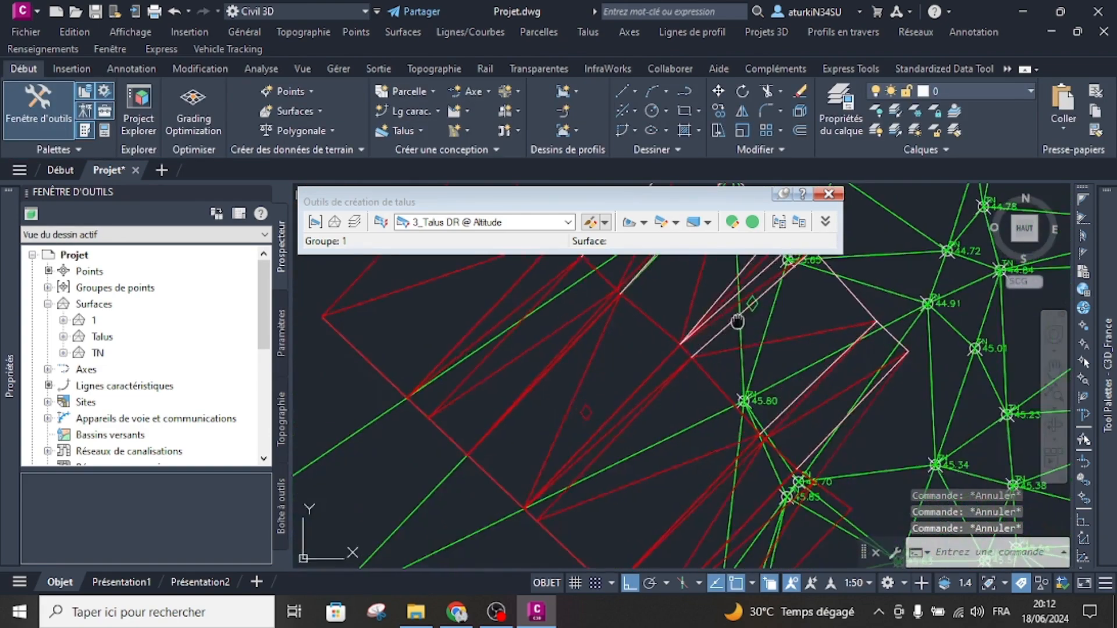
pyautogui.click(679, 379)
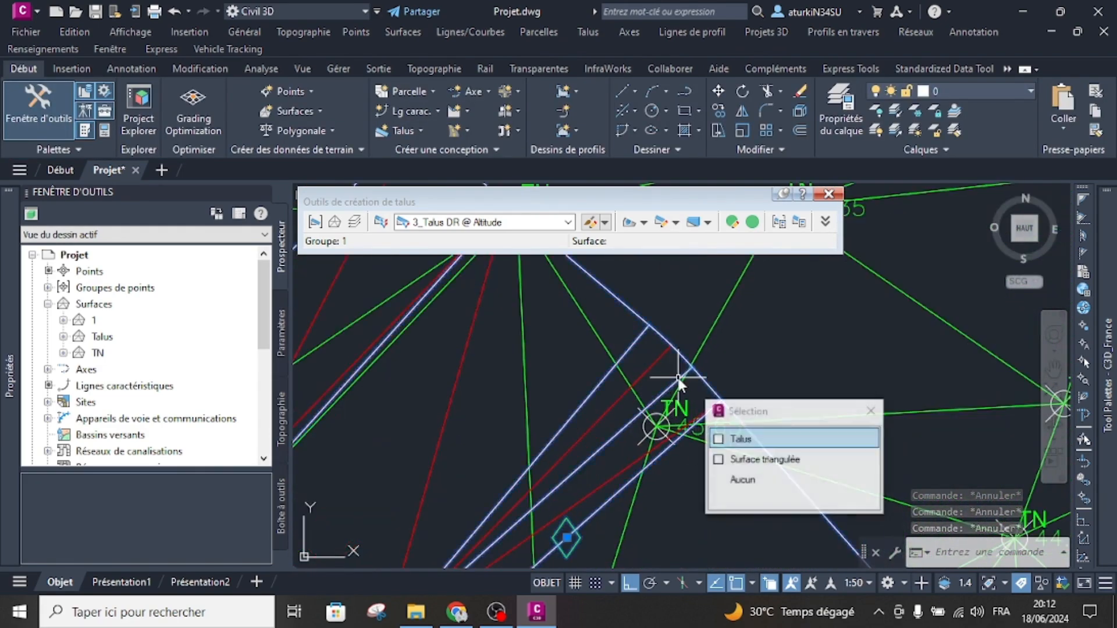
pyautogui.scroll(-6, 681, 383)
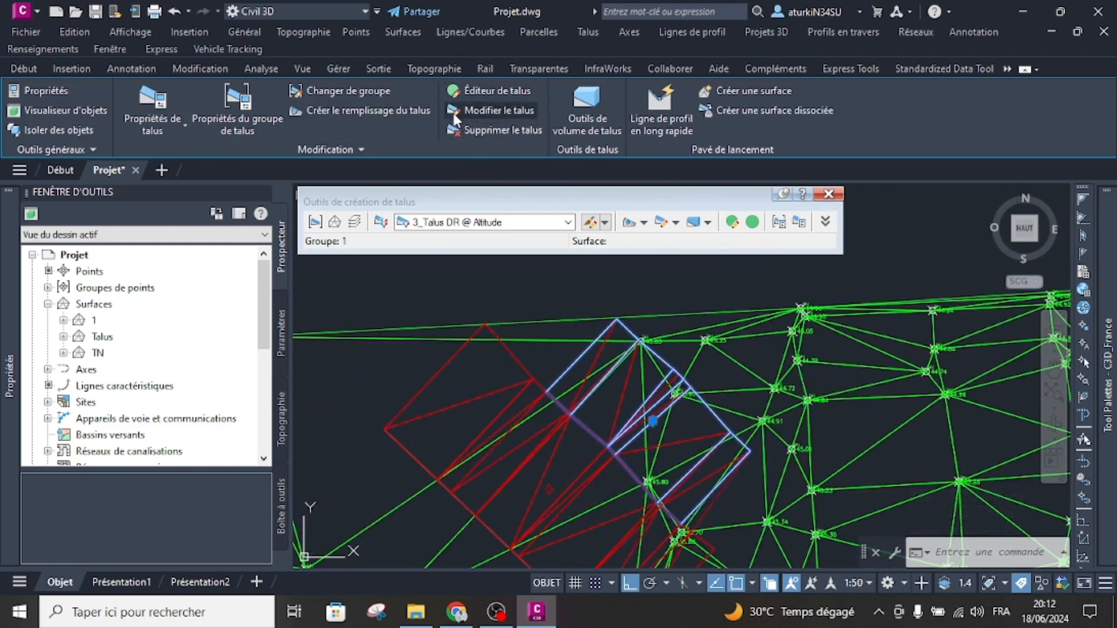
pyautogui.press('Escape')
pyautogui.press('Escape')
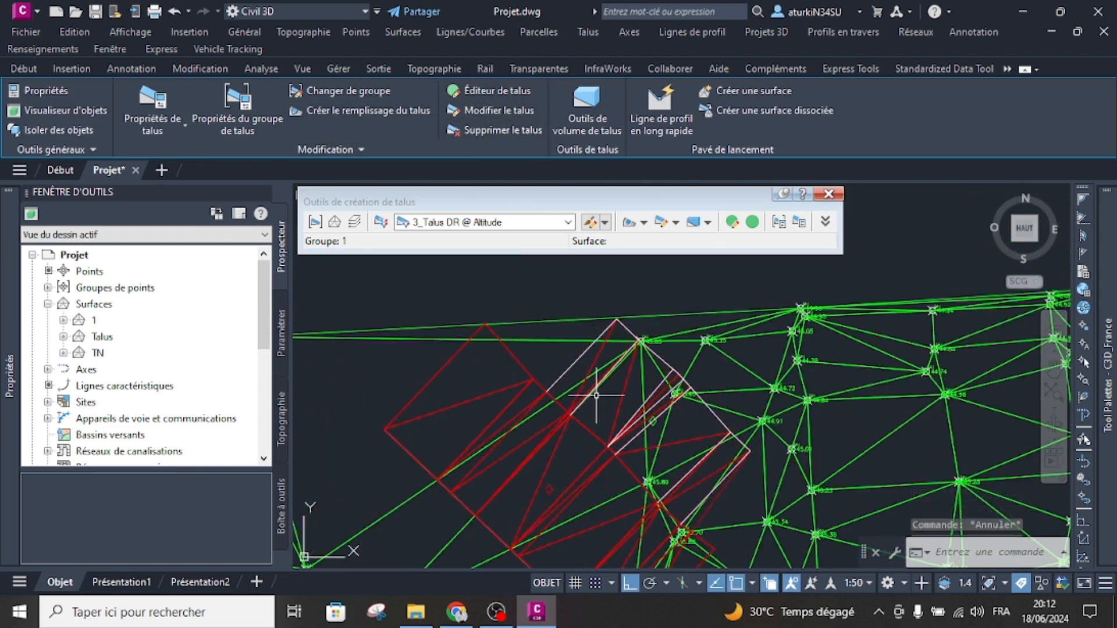
# - Check the cut and fill volumes of the entire Talus grading group in Site 1 with the grading volume tools
pyautogui.click(708, 222)
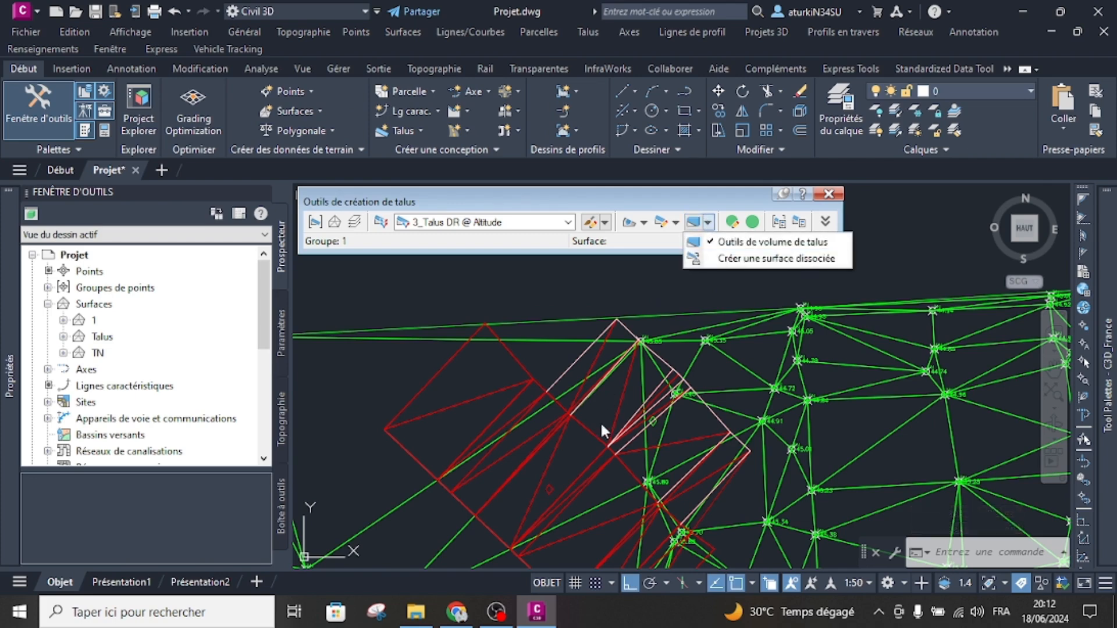
pyautogui.click(726, 244)
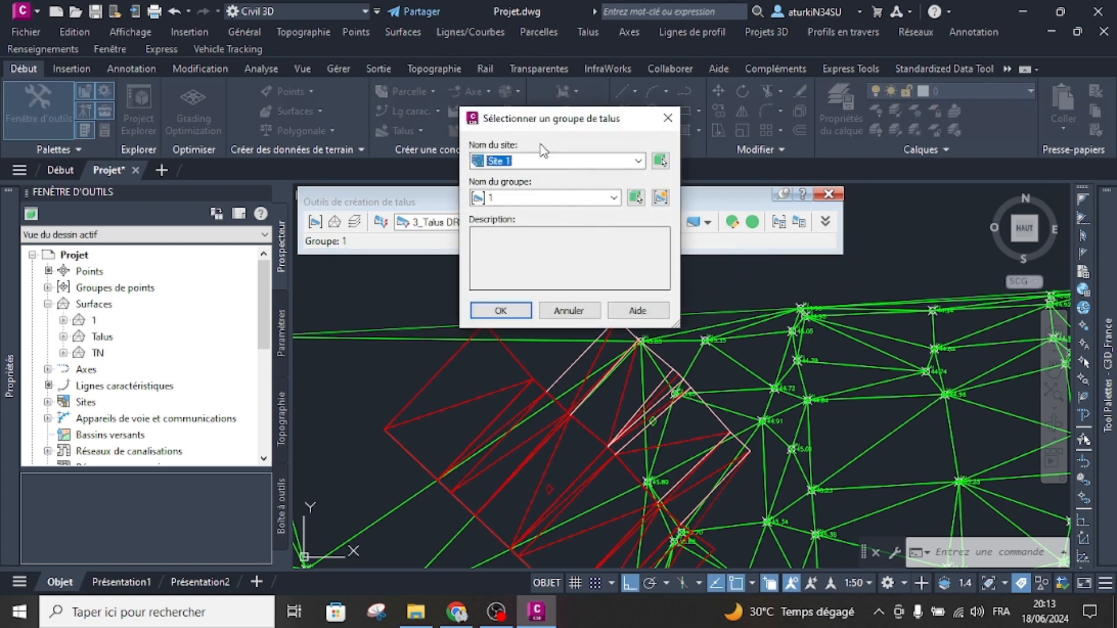
pyautogui.click(545, 198)
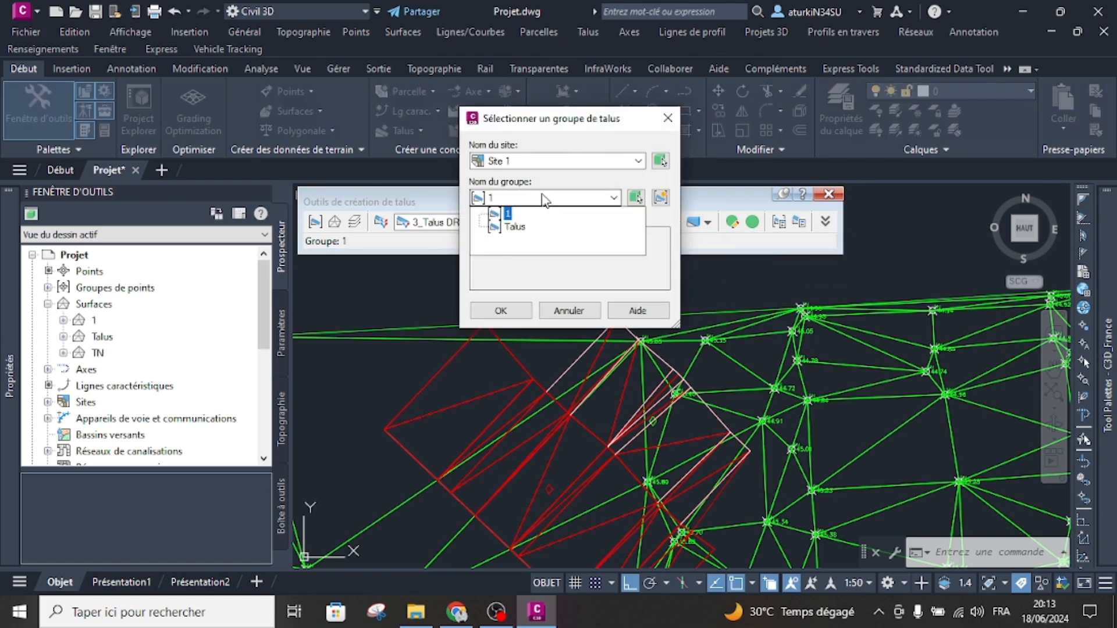
pyautogui.click(512, 228)
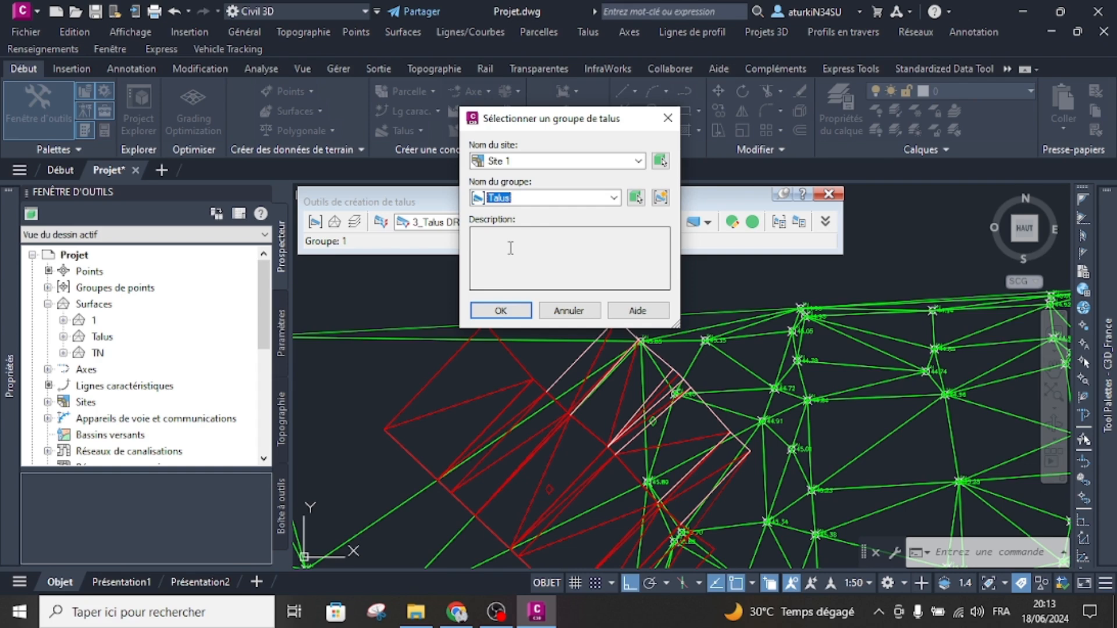
pyautogui.click(501, 311)
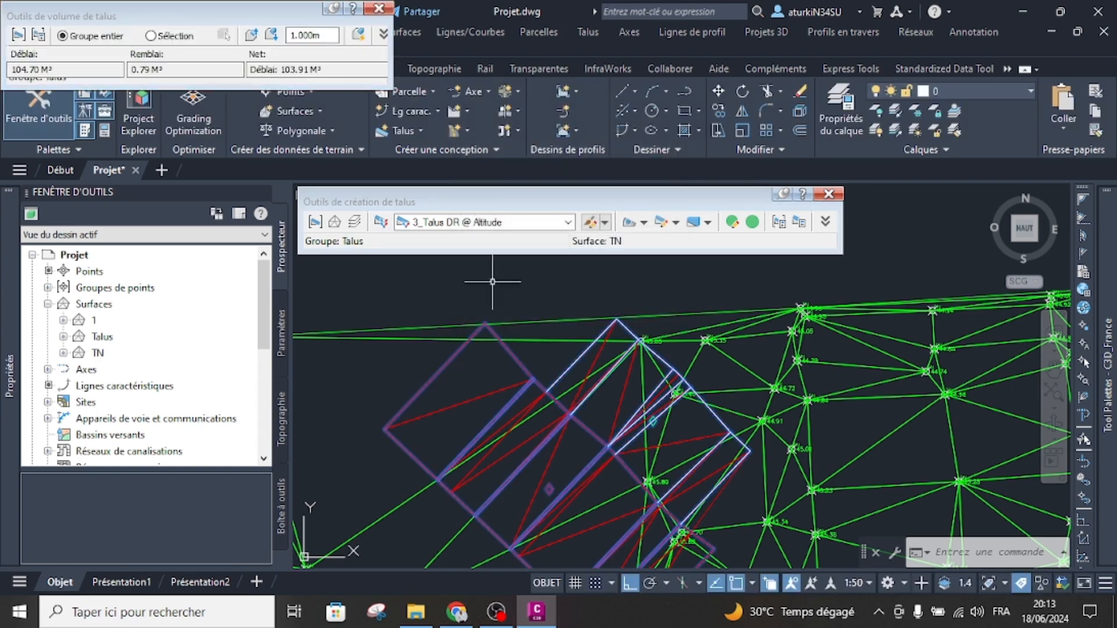
pyautogui.moveTo(250, 19)
pyautogui.mouseDown()
pyautogui.moveTo(291, 91)
pyautogui.moveTo(399, 164)
pyautogui.moveTo(477, 210)
pyautogui.moveTo(540, 200)
pyautogui.moveTo(547, 275)
pyautogui.mouseUp()
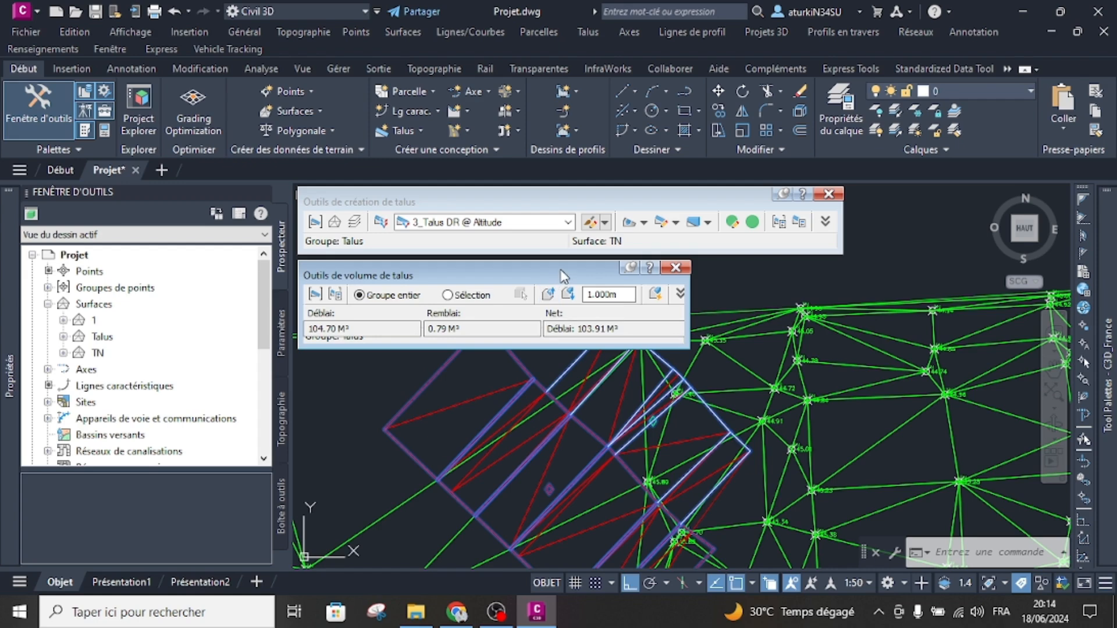
pyautogui.click(675, 267)
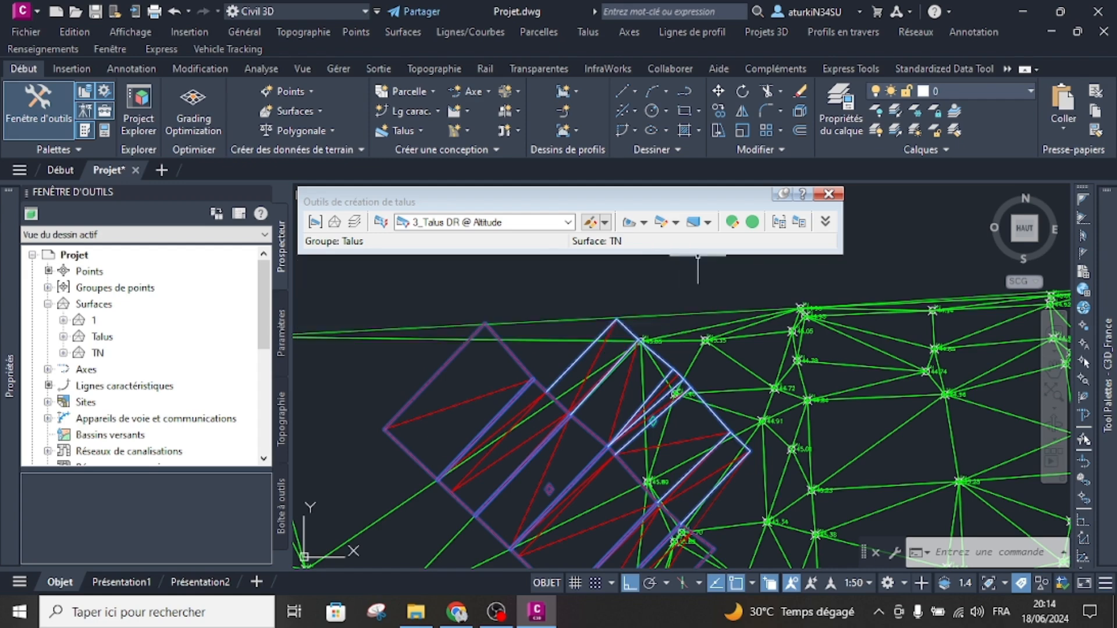
pyautogui.press('Escape')
pyautogui.press('Escape')
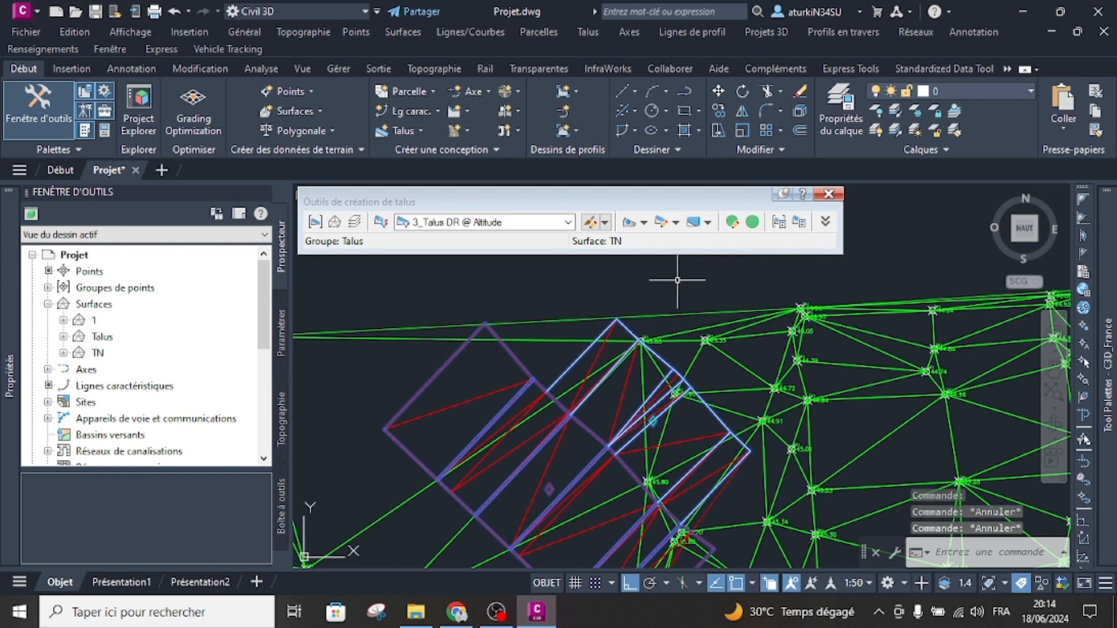
# - Edit the 3_Talus DR @ Altitude grading, trying a cut slope of 66.67% before setting it to 100%
pyautogui.click(732, 224)
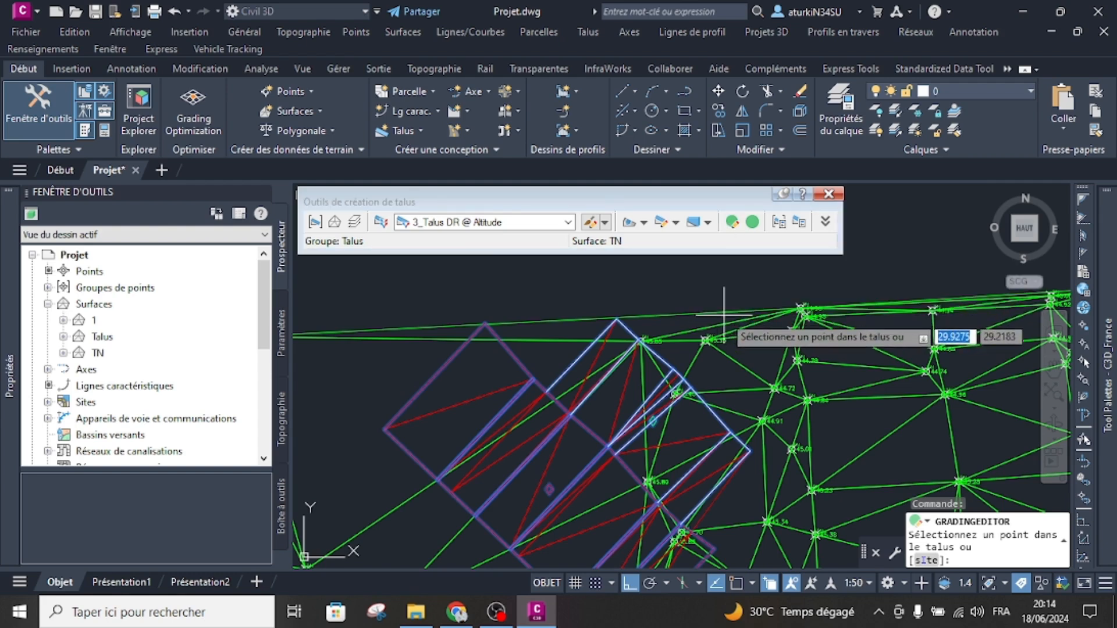
pyautogui.scroll(-2, 722, 314)
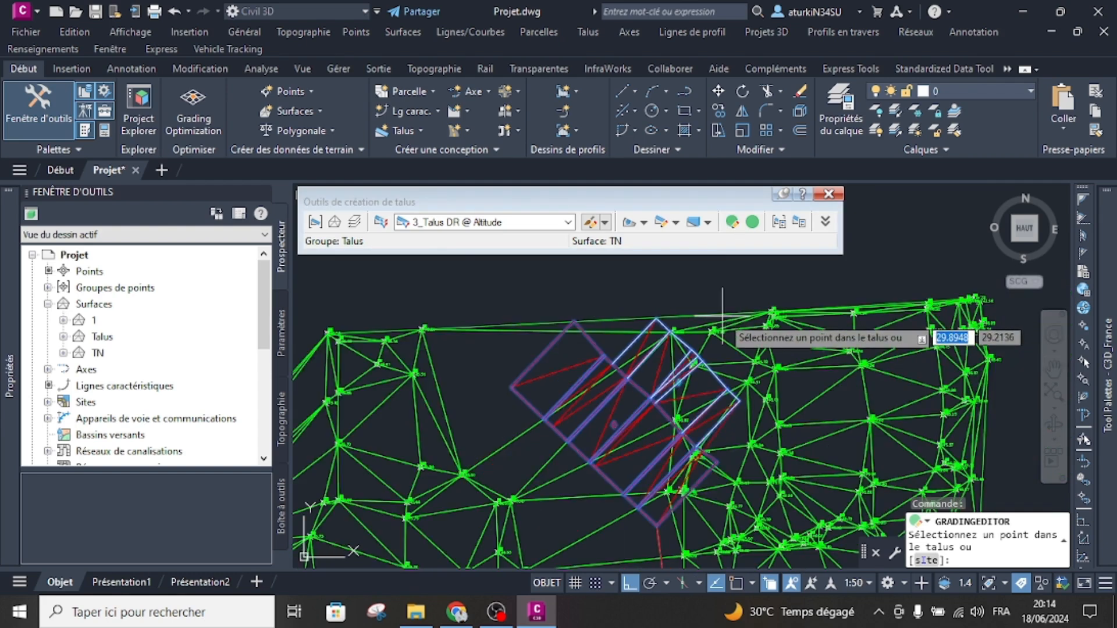
pyautogui.click(615, 403)
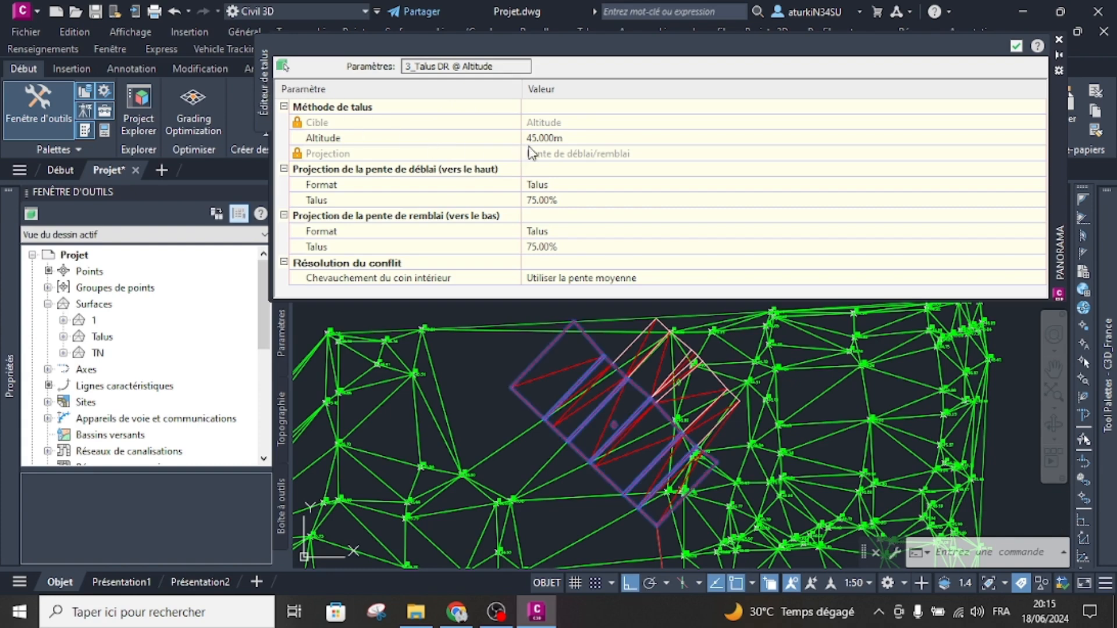
pyautogui.click(542, 201)
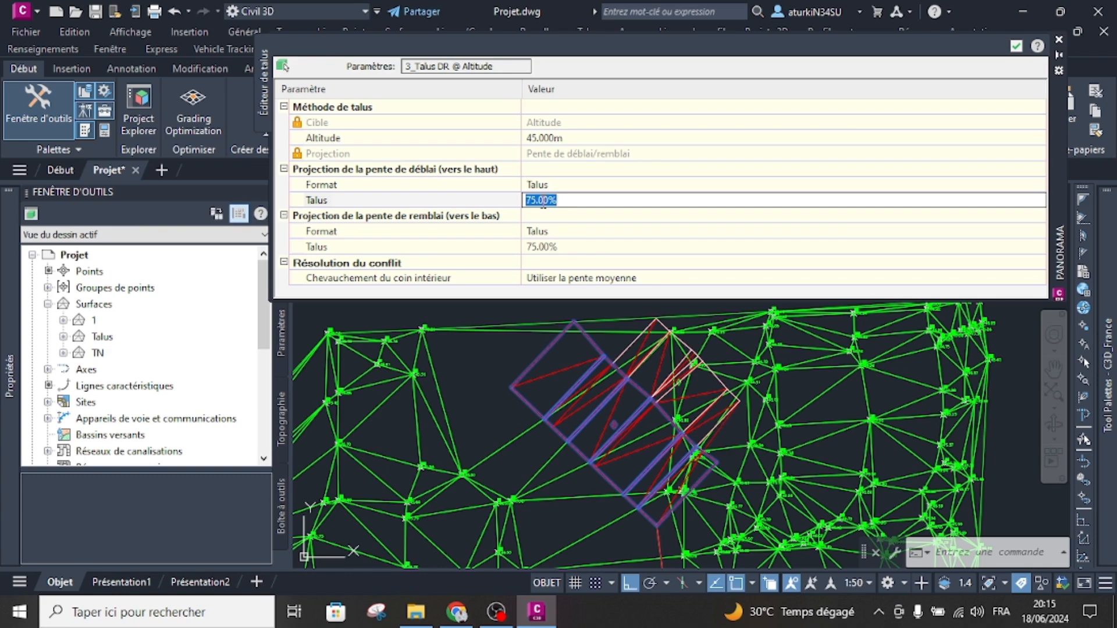
pyautogui.write('66.67')
pyautogui.press('Return')
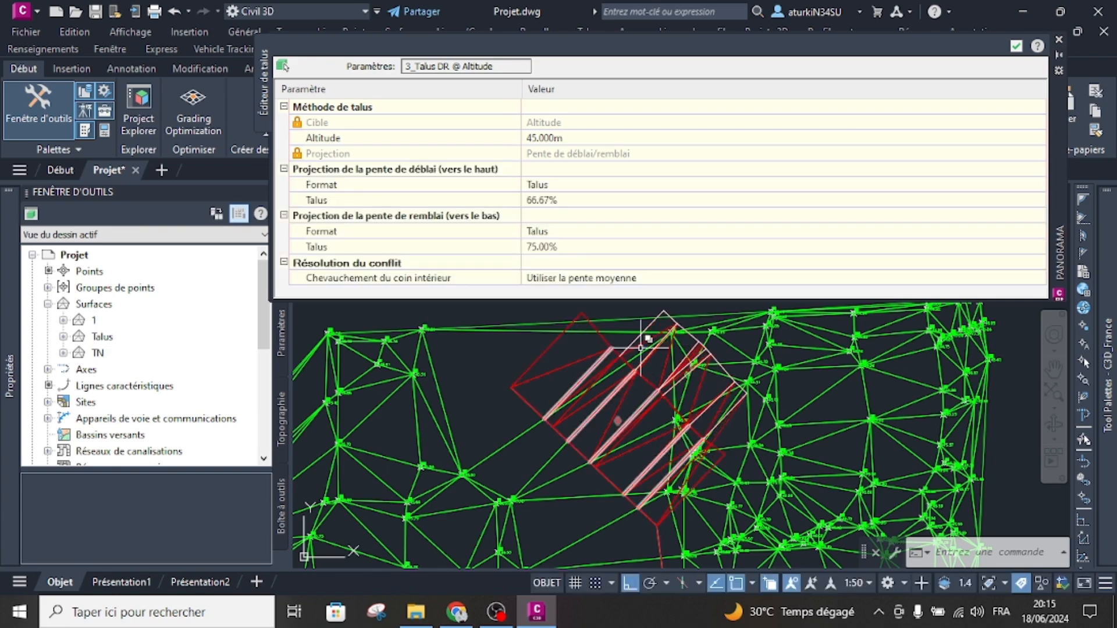
pyautogui.click(557, 201)
pyautogui.write('100')
pyautogui.press('Return')
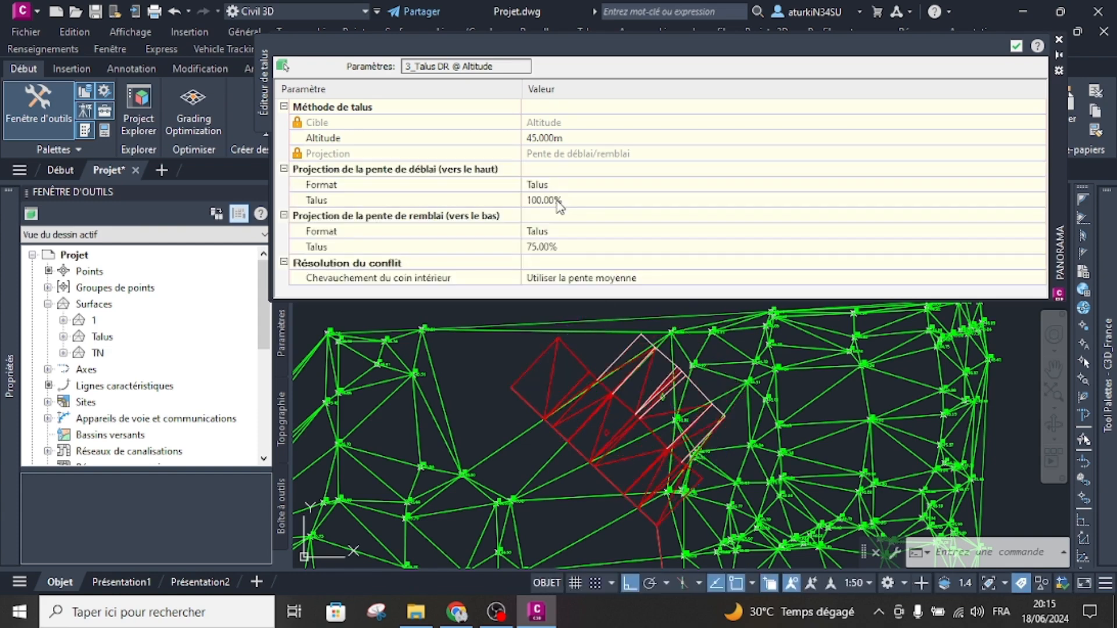
# - Set the altitude grading's target elevation to 44 m and close the grading editor
pyautogui.click(540, 138)
pyautogui.write('44')
pyautogui.press('Return')
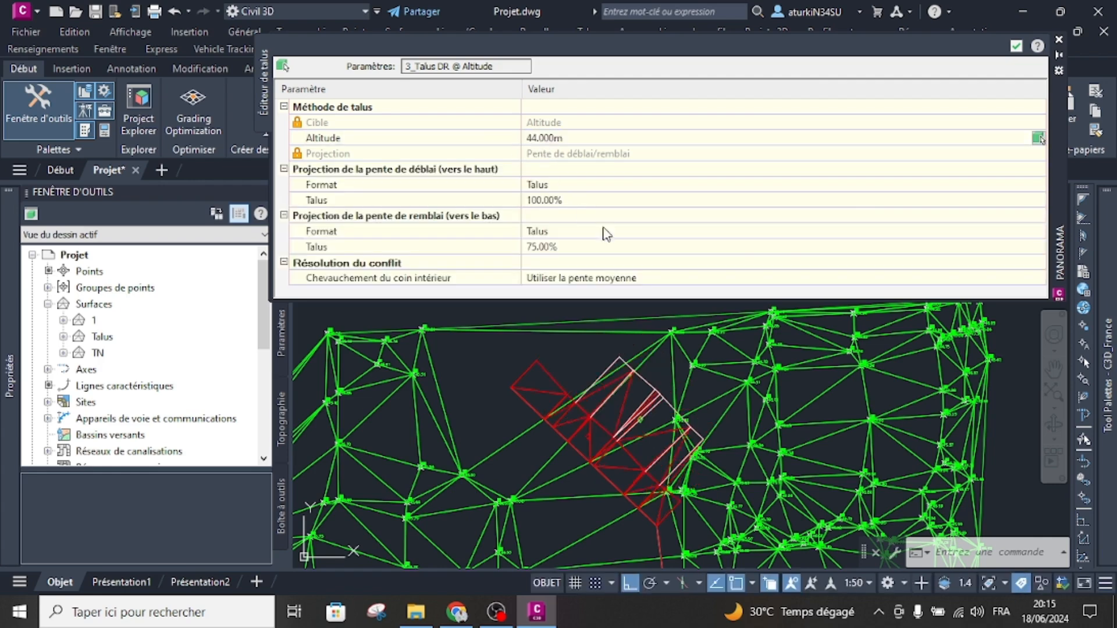
pyautogui.click(1014, 47)
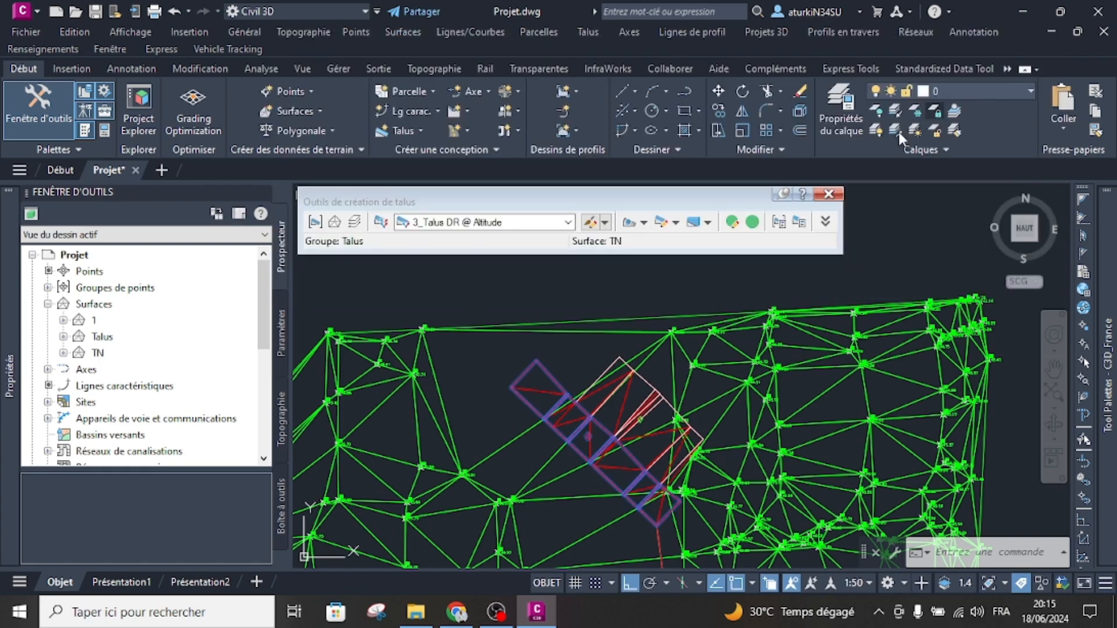
# - Review the point elevations of the feature line along the distance grading's outer edge in the elevation editor, and close it
pyautogui.click(754, 225)
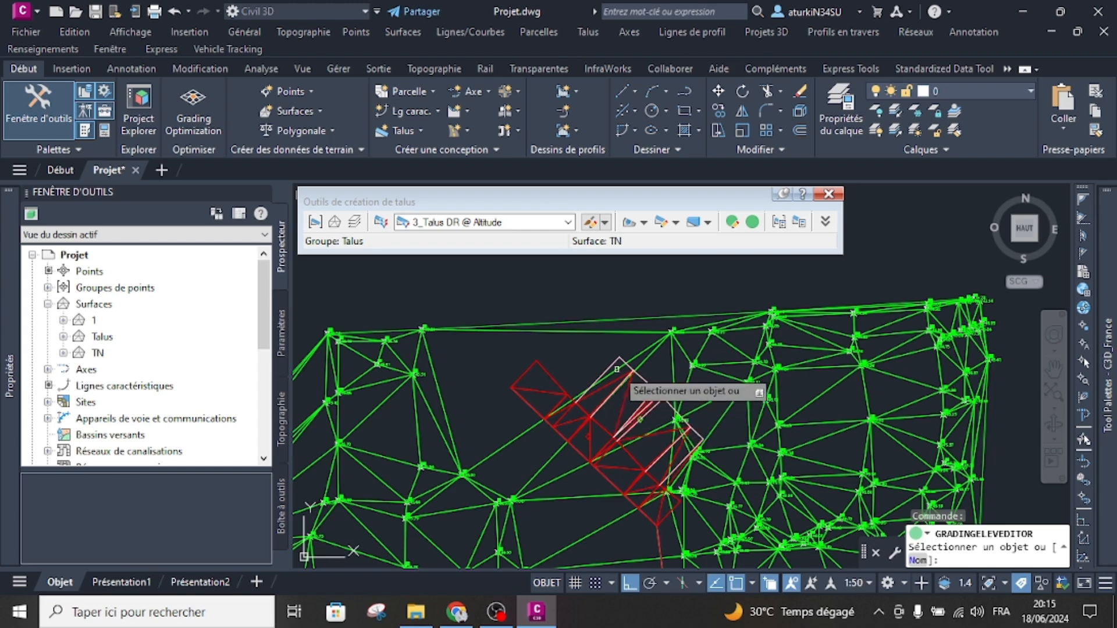
pyautogui.click(634, 370)
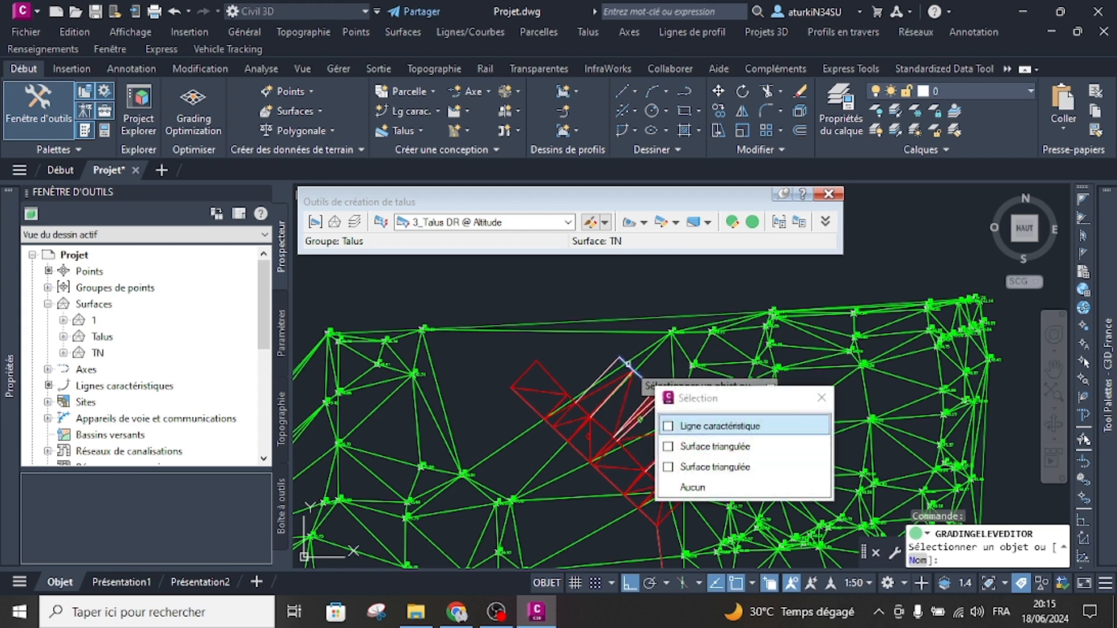
pyautogui.click(675, 425)
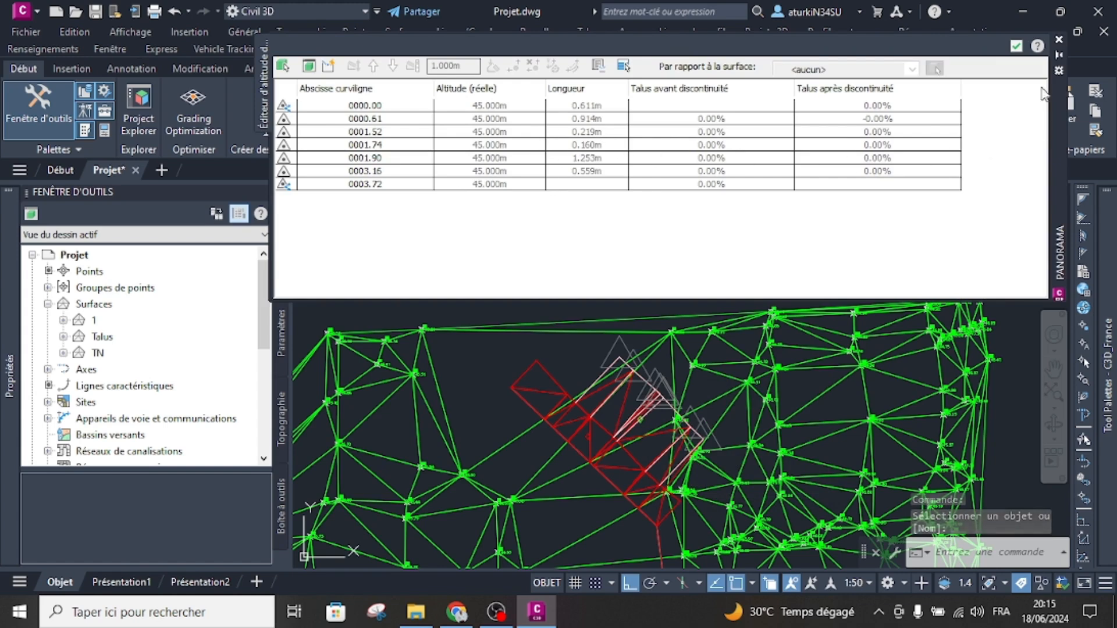
pyautogui.click(1016, 48)
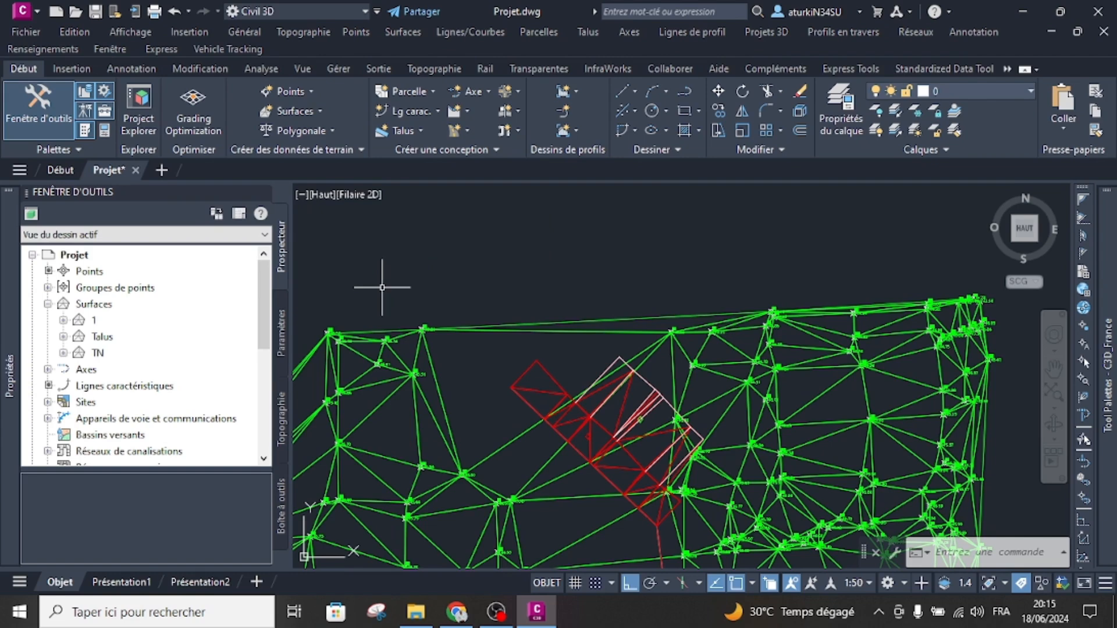
# - Select all the project's feature lines from the Lignes caractéristiques collection
pyautogui.click(82, 385)
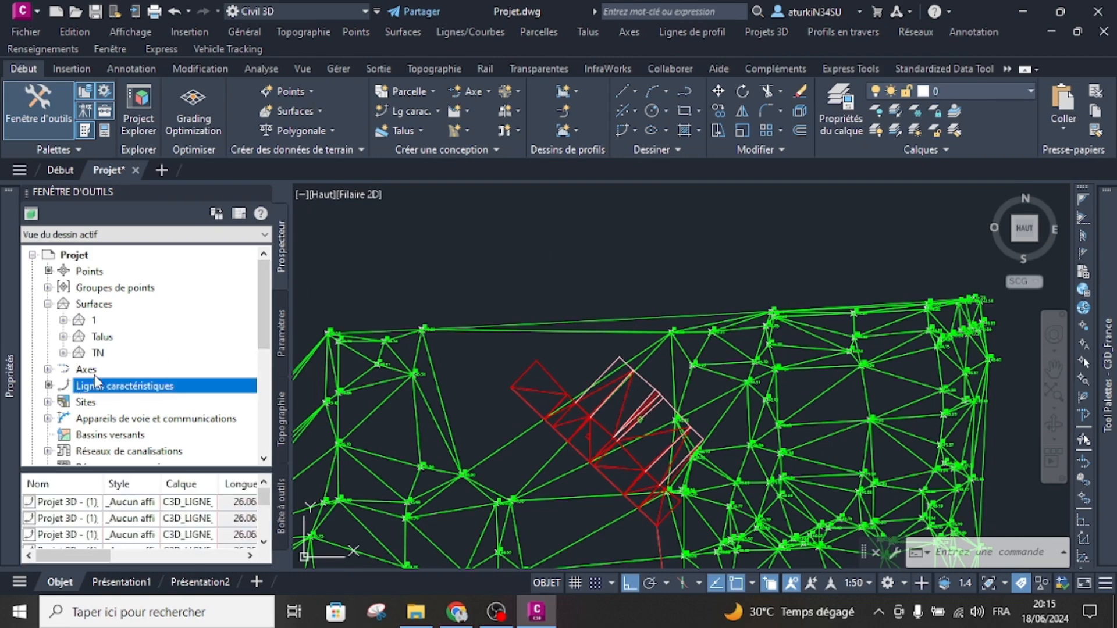
pyautogui.rightClick(98, 393)
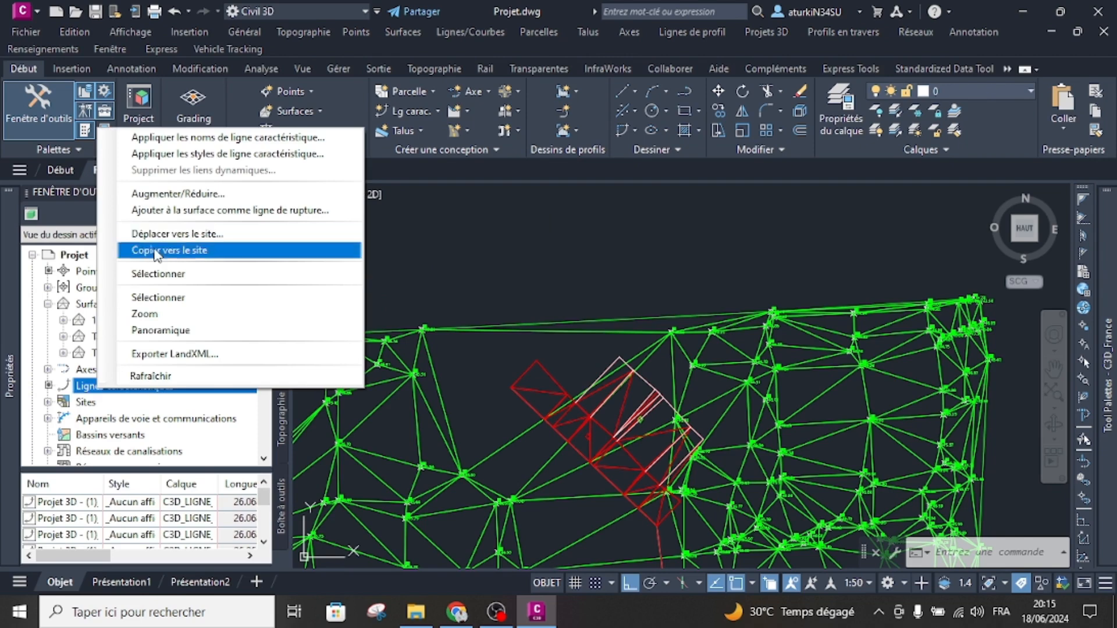
pyautogui.click(159, 274)
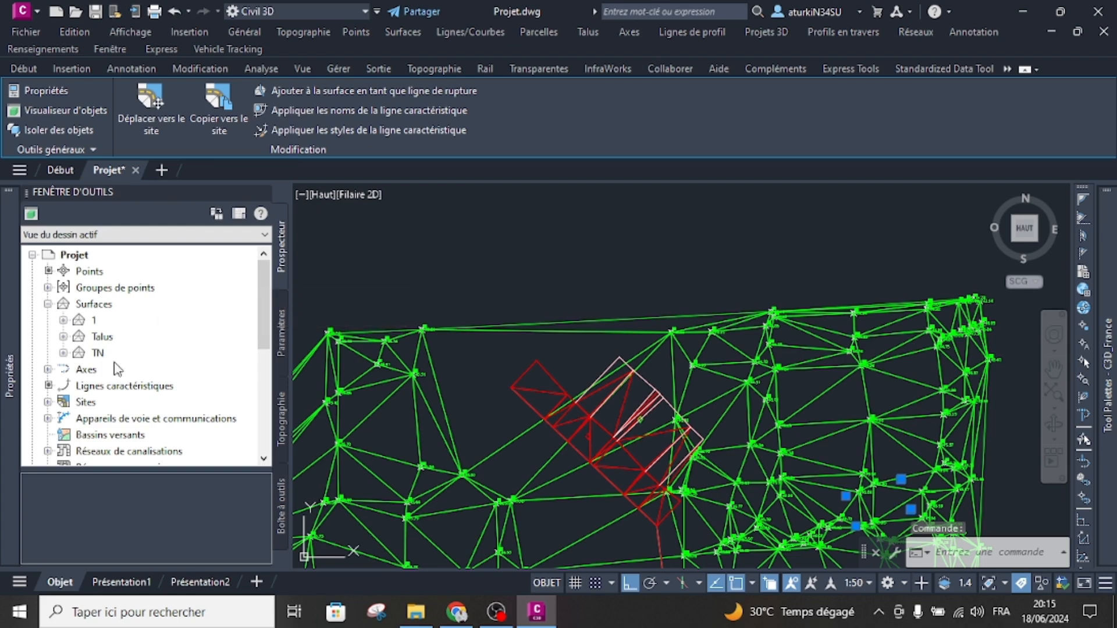
# - Examine the options and properties offered for the Talus grading group under Site 1, and collapse the site again
pyautogui.click(49, 402)
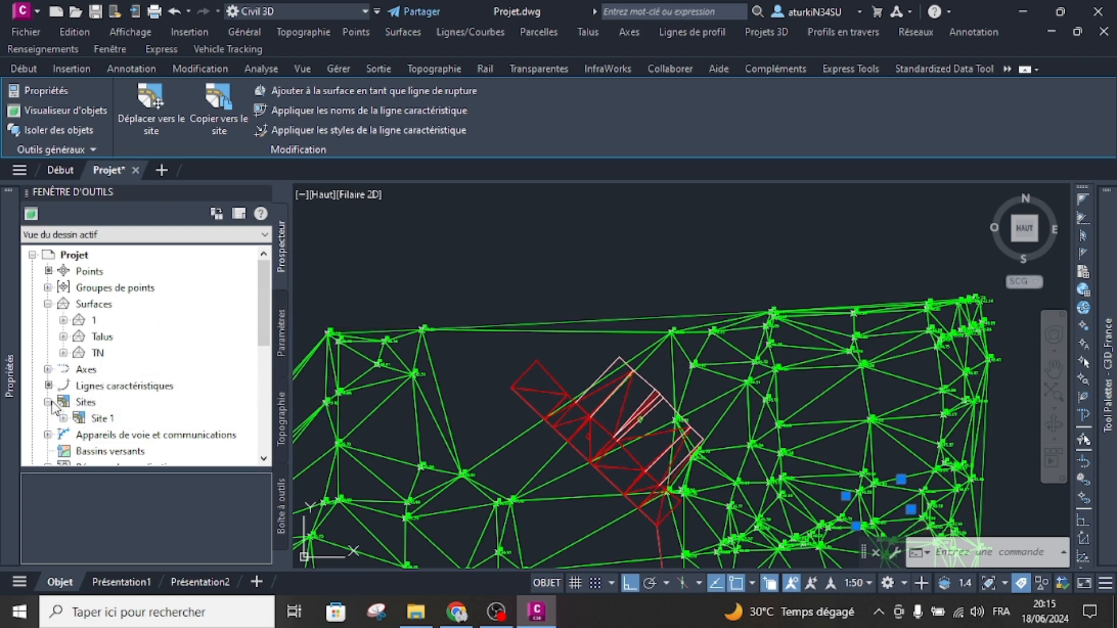
pyautogui.scroll(-1, 67, 387)
pyautogui.click(63, 370)
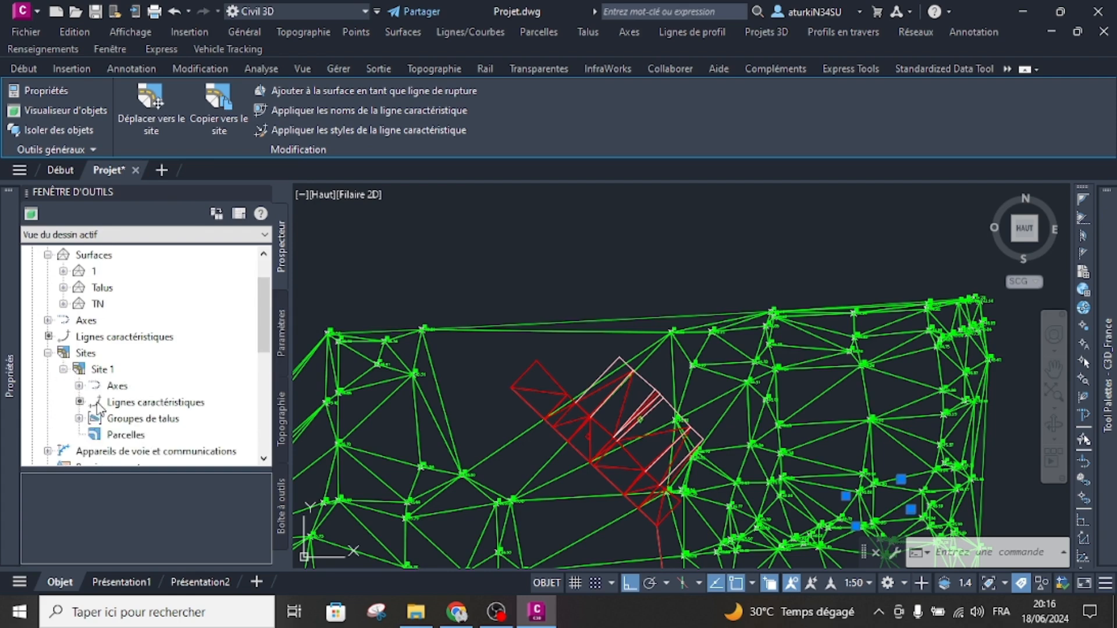
pyautogui.click(103, 420)
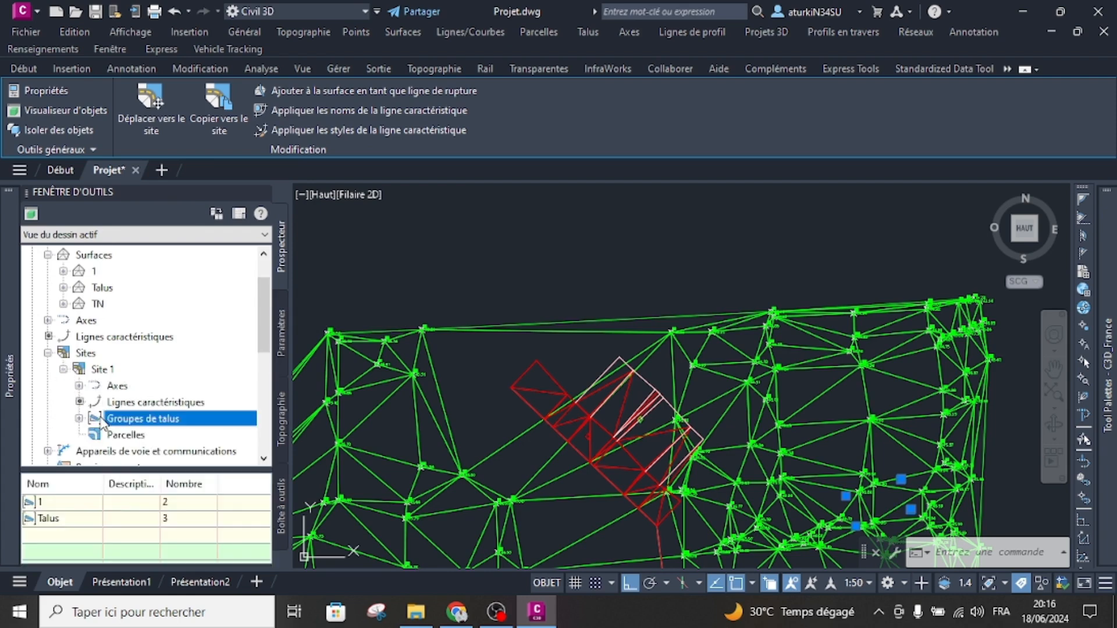
pyautogui.rightClick(102, 419)
pyautogui.click(79, 418)
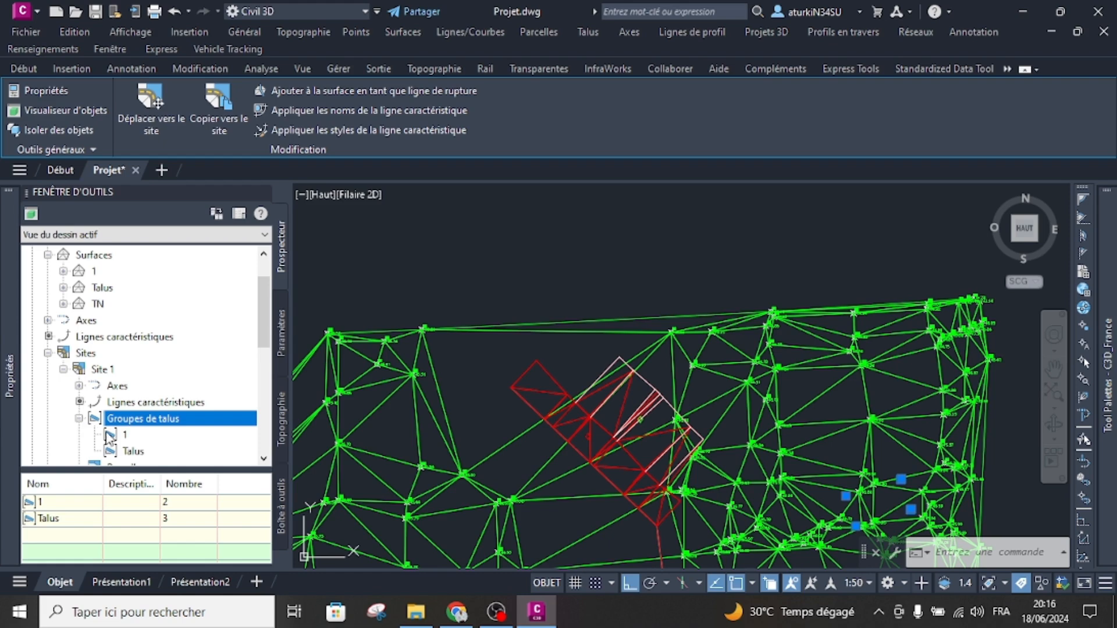
pyautogui.click(133, 452)
pyautogui.rightClick(133, 453)
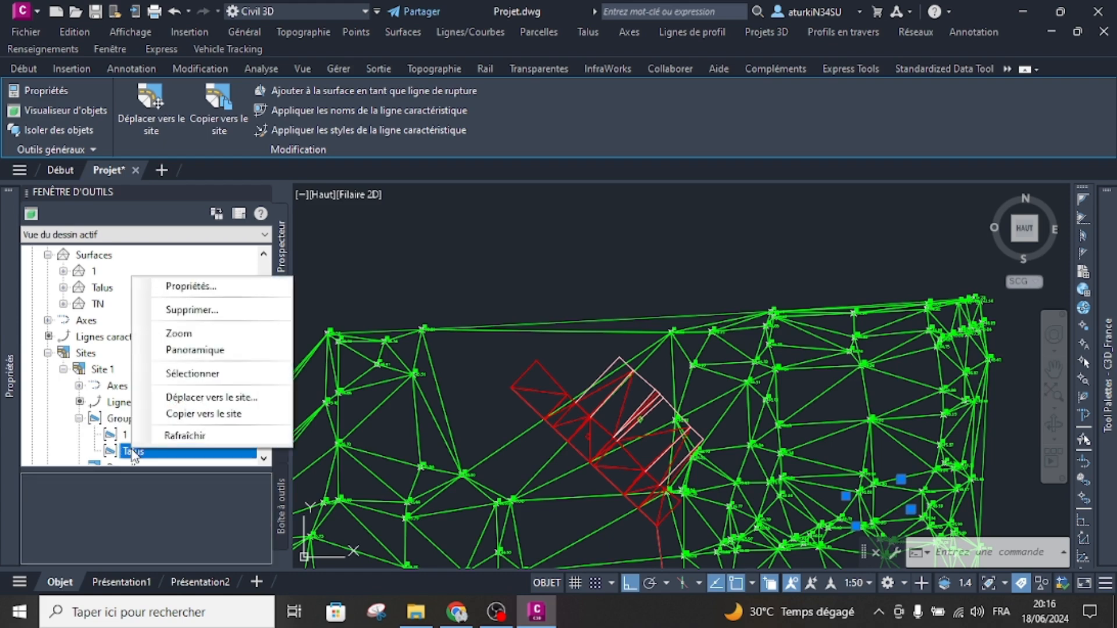
pyautogui.click(196, 287)
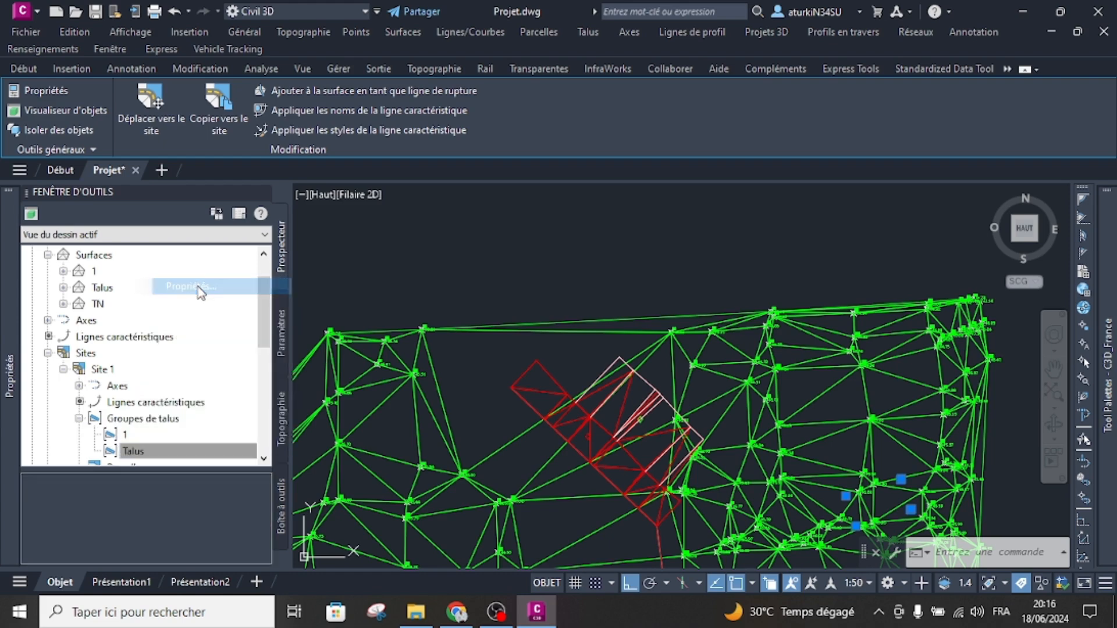
pyautogui.press('Escape')
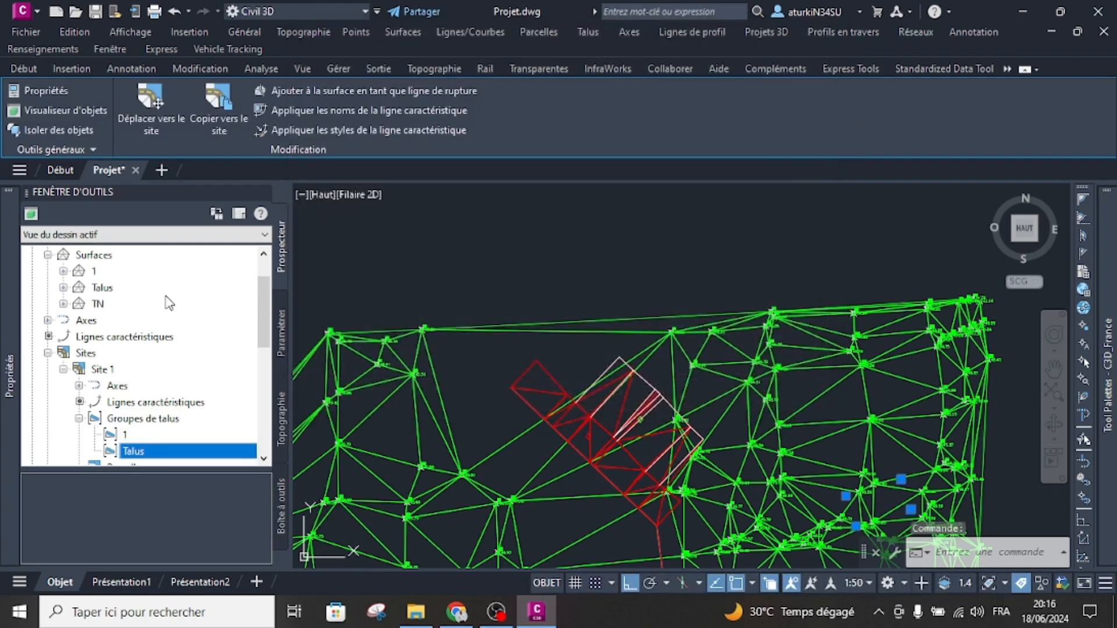
pyautogui.click(79, 418)
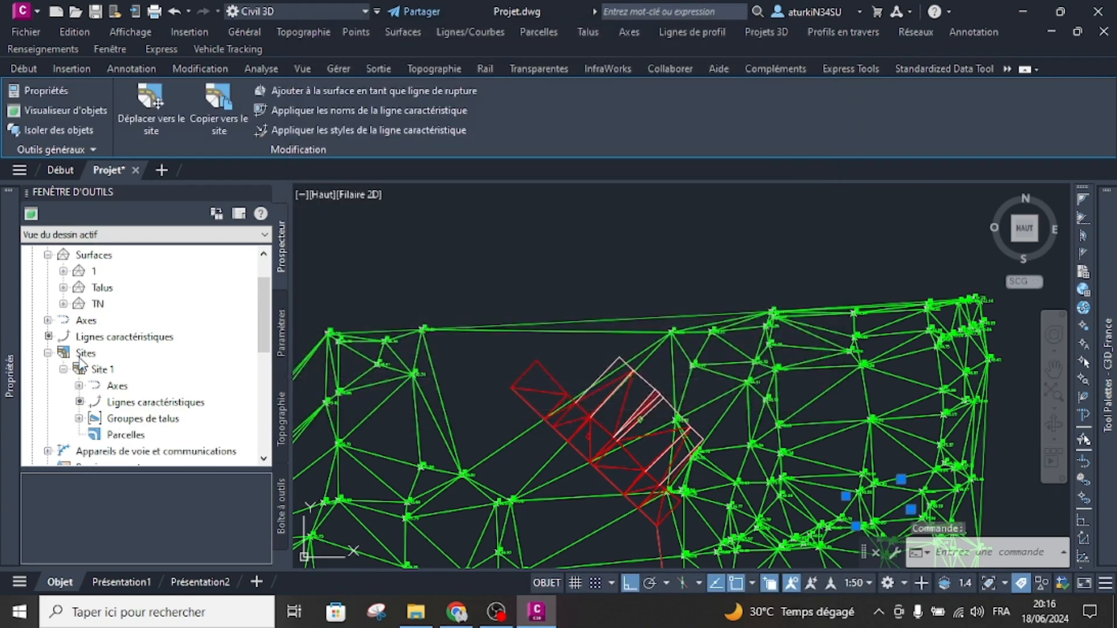
pyautogui.click(63, 369)
# - Reopen the grading creation tools and review the Talus grading group's general information and statistics
pyautogui.click(26, 65)
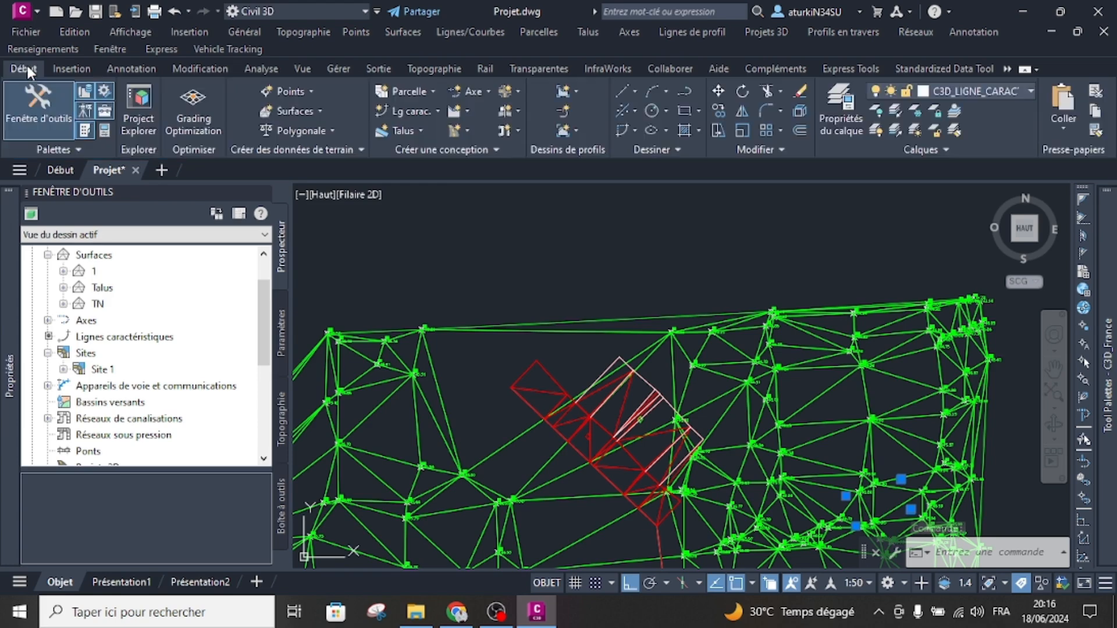
pyautogui.click(419, 131)
pyautogui.click(424, 152)
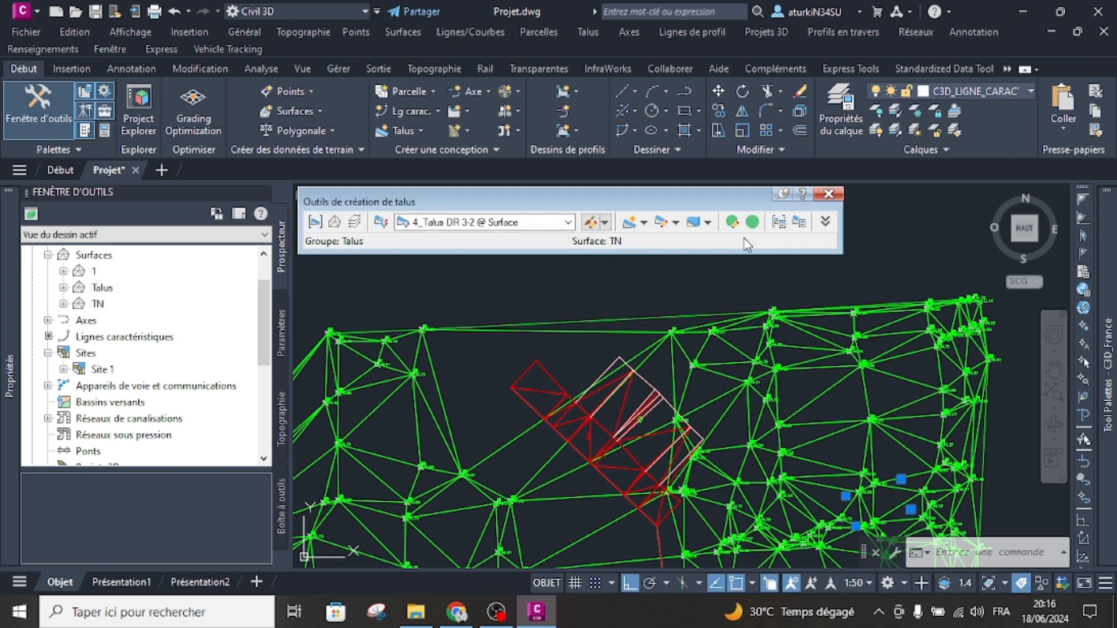
pyautogui.click(779, 227)
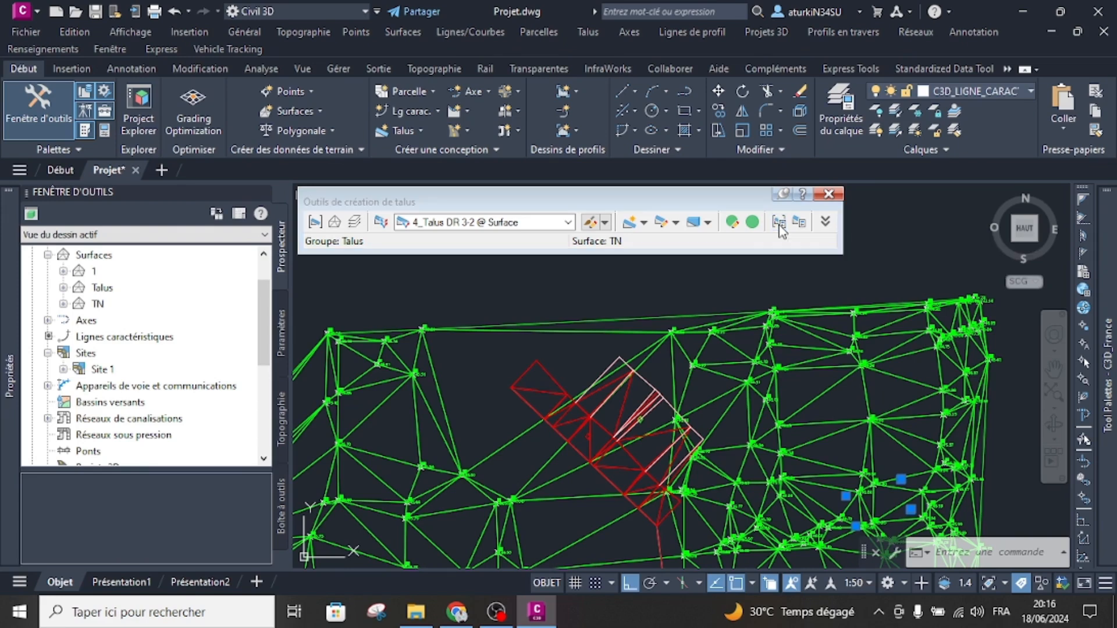
pyautogui.click(317, 63)
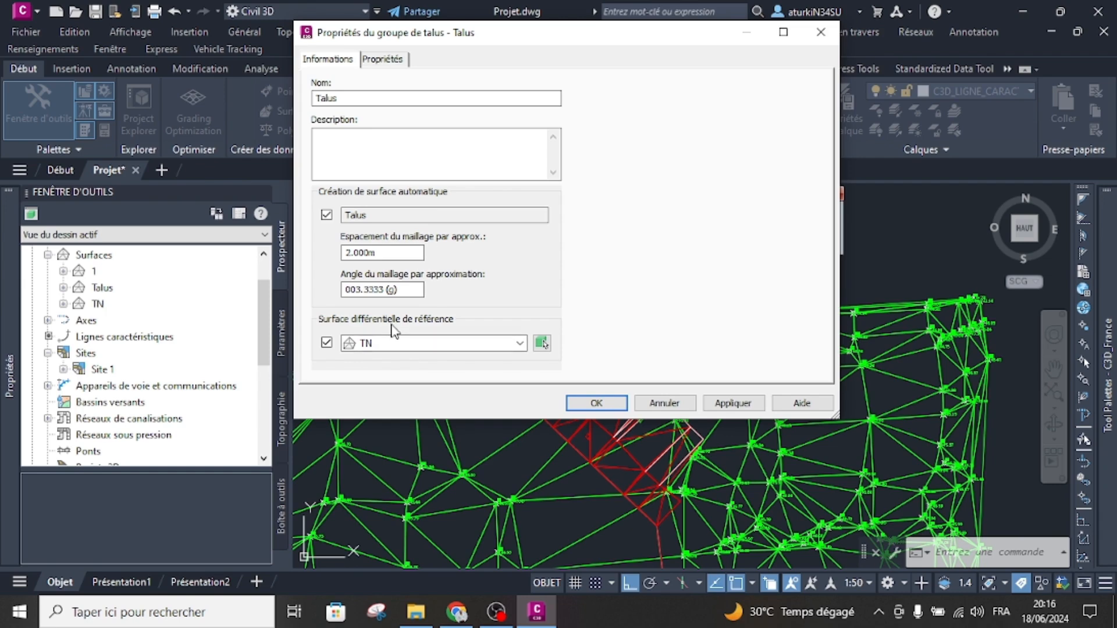
pyautogui.click(377, 61)
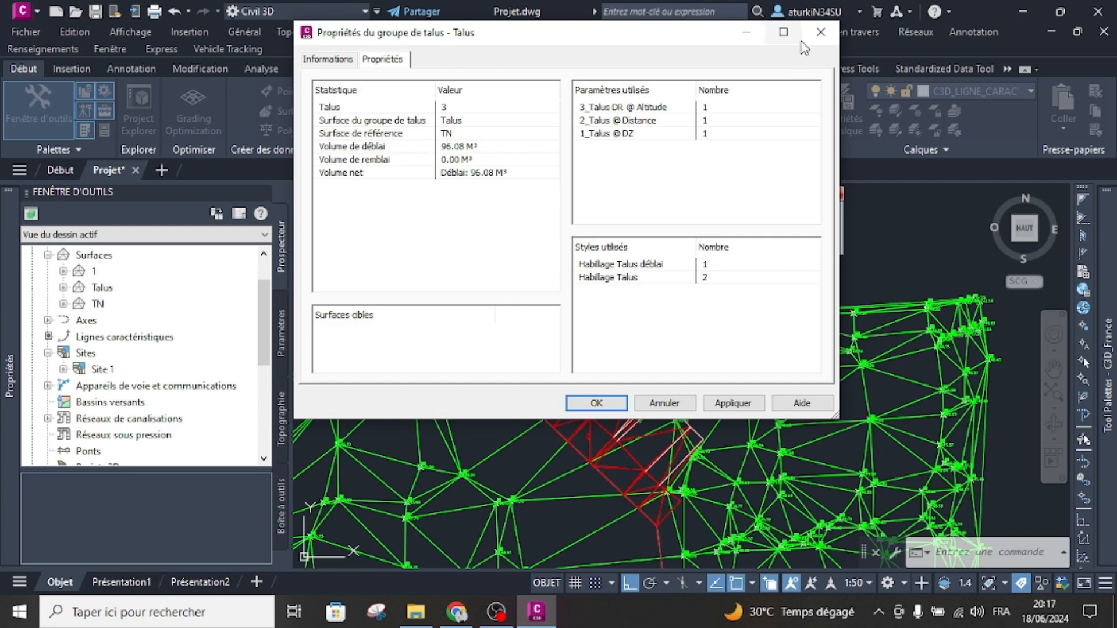
pyautogui.click(820, 32)
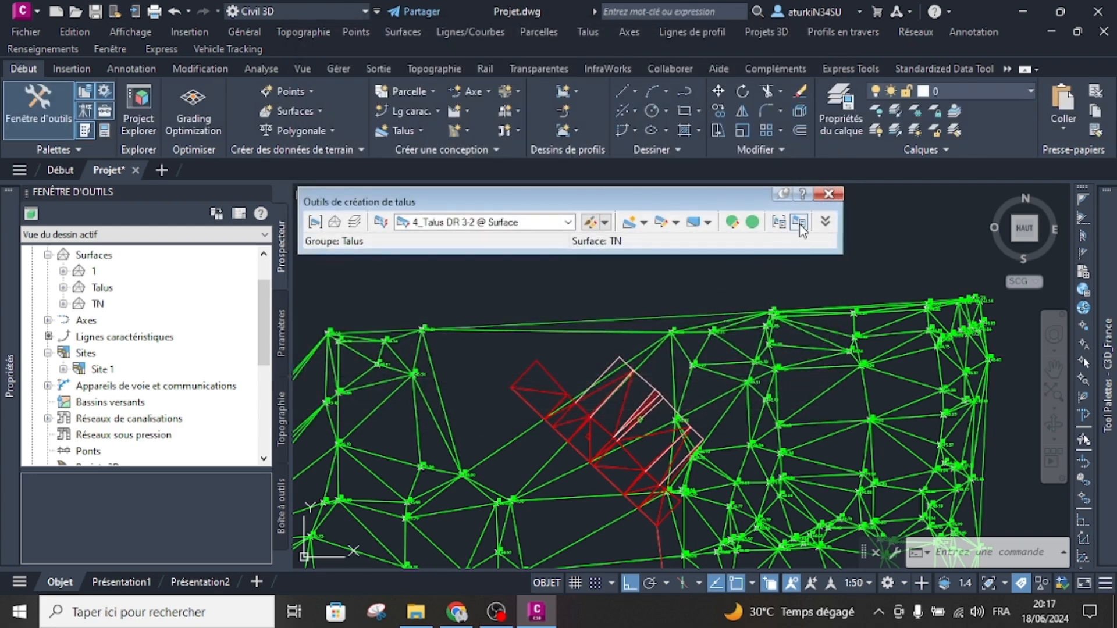
# - Review the group, style and criteria properties of the 2_Talus @ Distance grading
pyautogui.click(801, 223)
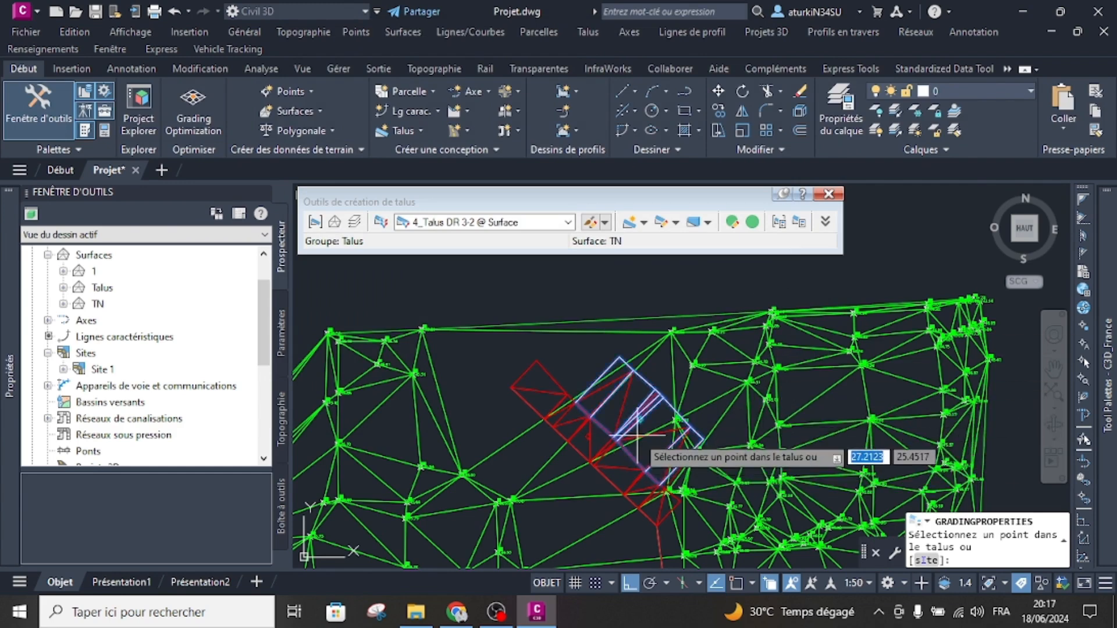
pyautogui.click(637, 434)
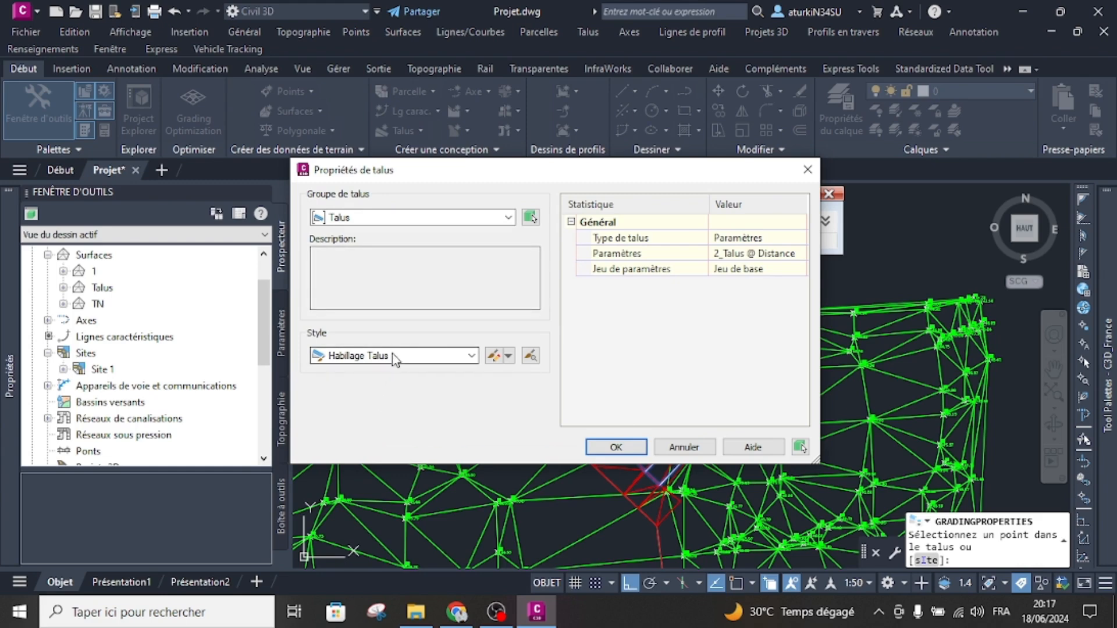
pyautogui.click(808, 170)
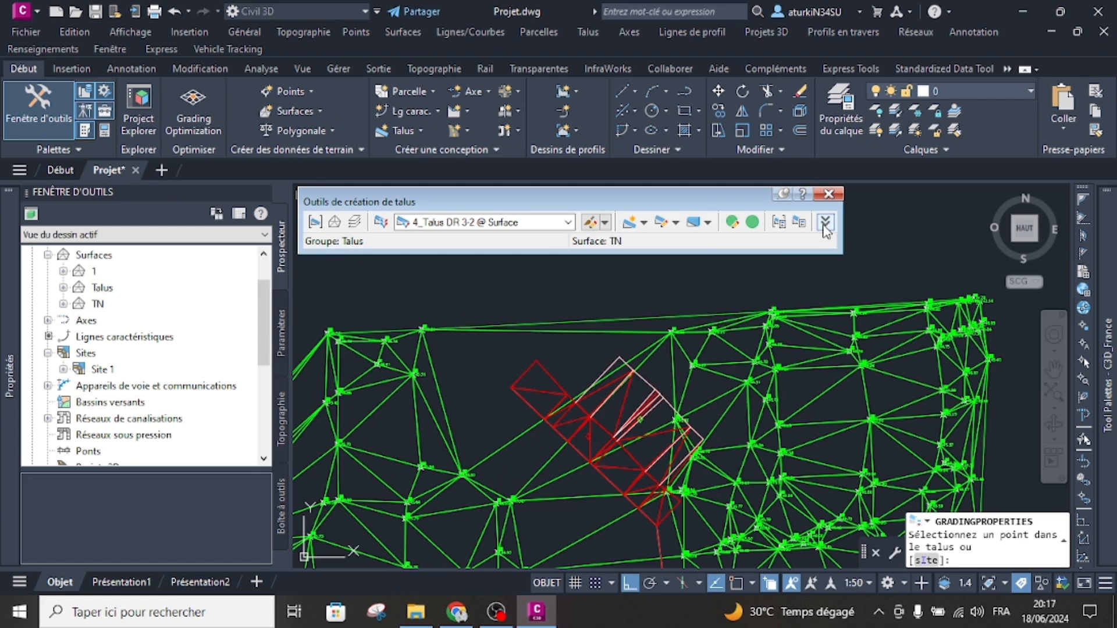
# - Expand the grading creation tools to view the 4_Talus DR 3-2 @ Surface criteria and styles, and close them
pyautogui.click(825, 222)
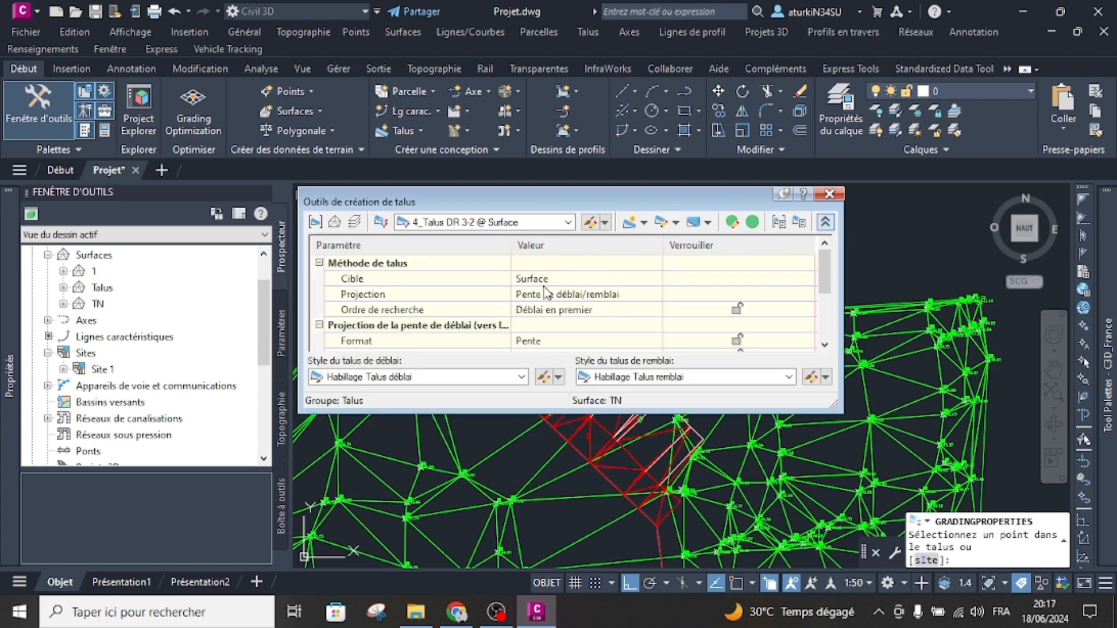
pyautogui.click(778, 222)
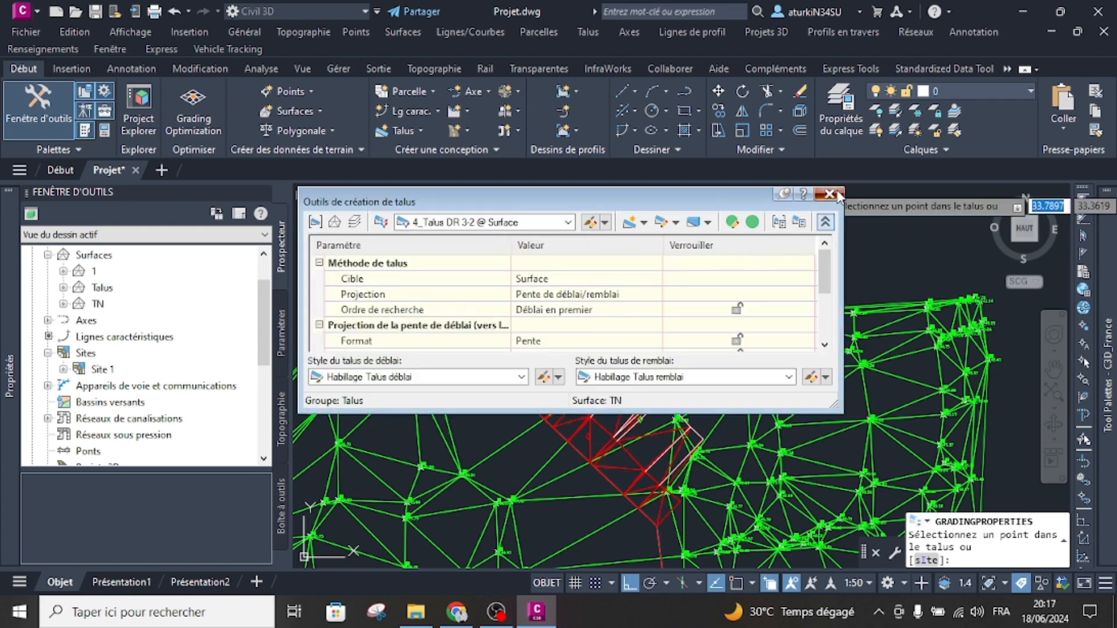
pyautogui.press('Escape')
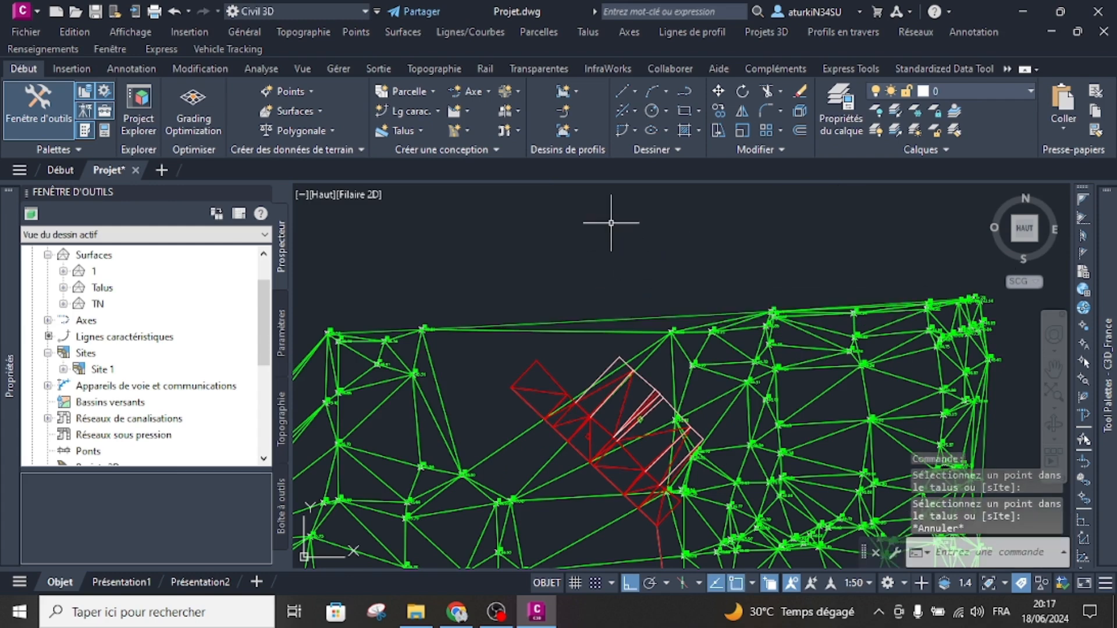
pyautogui.scroll(-3, 612, 224)
pyautogui.moveTo(591, 339); pyautogui.dragTo(683, 393, button='middle')
pyautogui.scroll(-2, 660, 339)
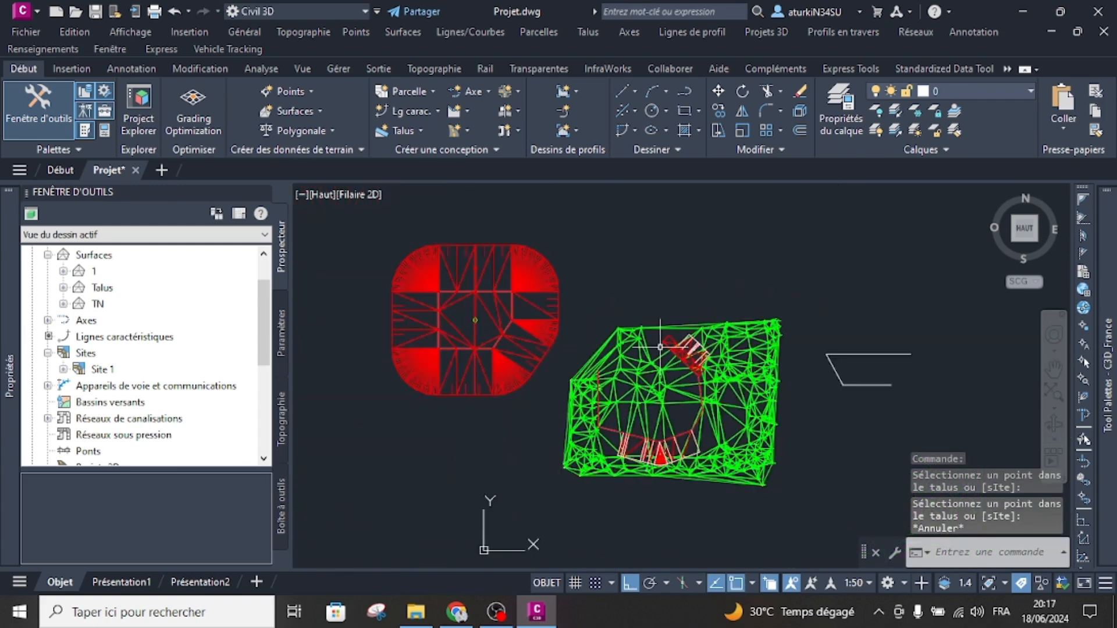
pyautogui.moveTo(628, 313)
pyautogui.mouseDown(button='middle')
pyautogui.moveTo(649, 302)
pyautogui.moveTo(641, 317)
pyautogui.mouseUp(button='middle')
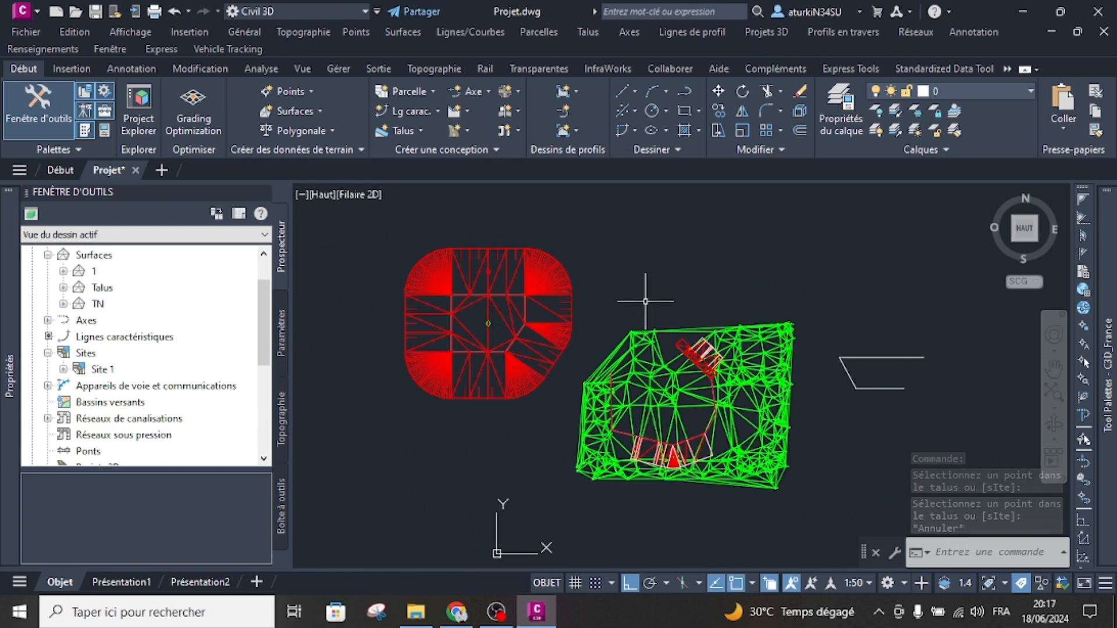